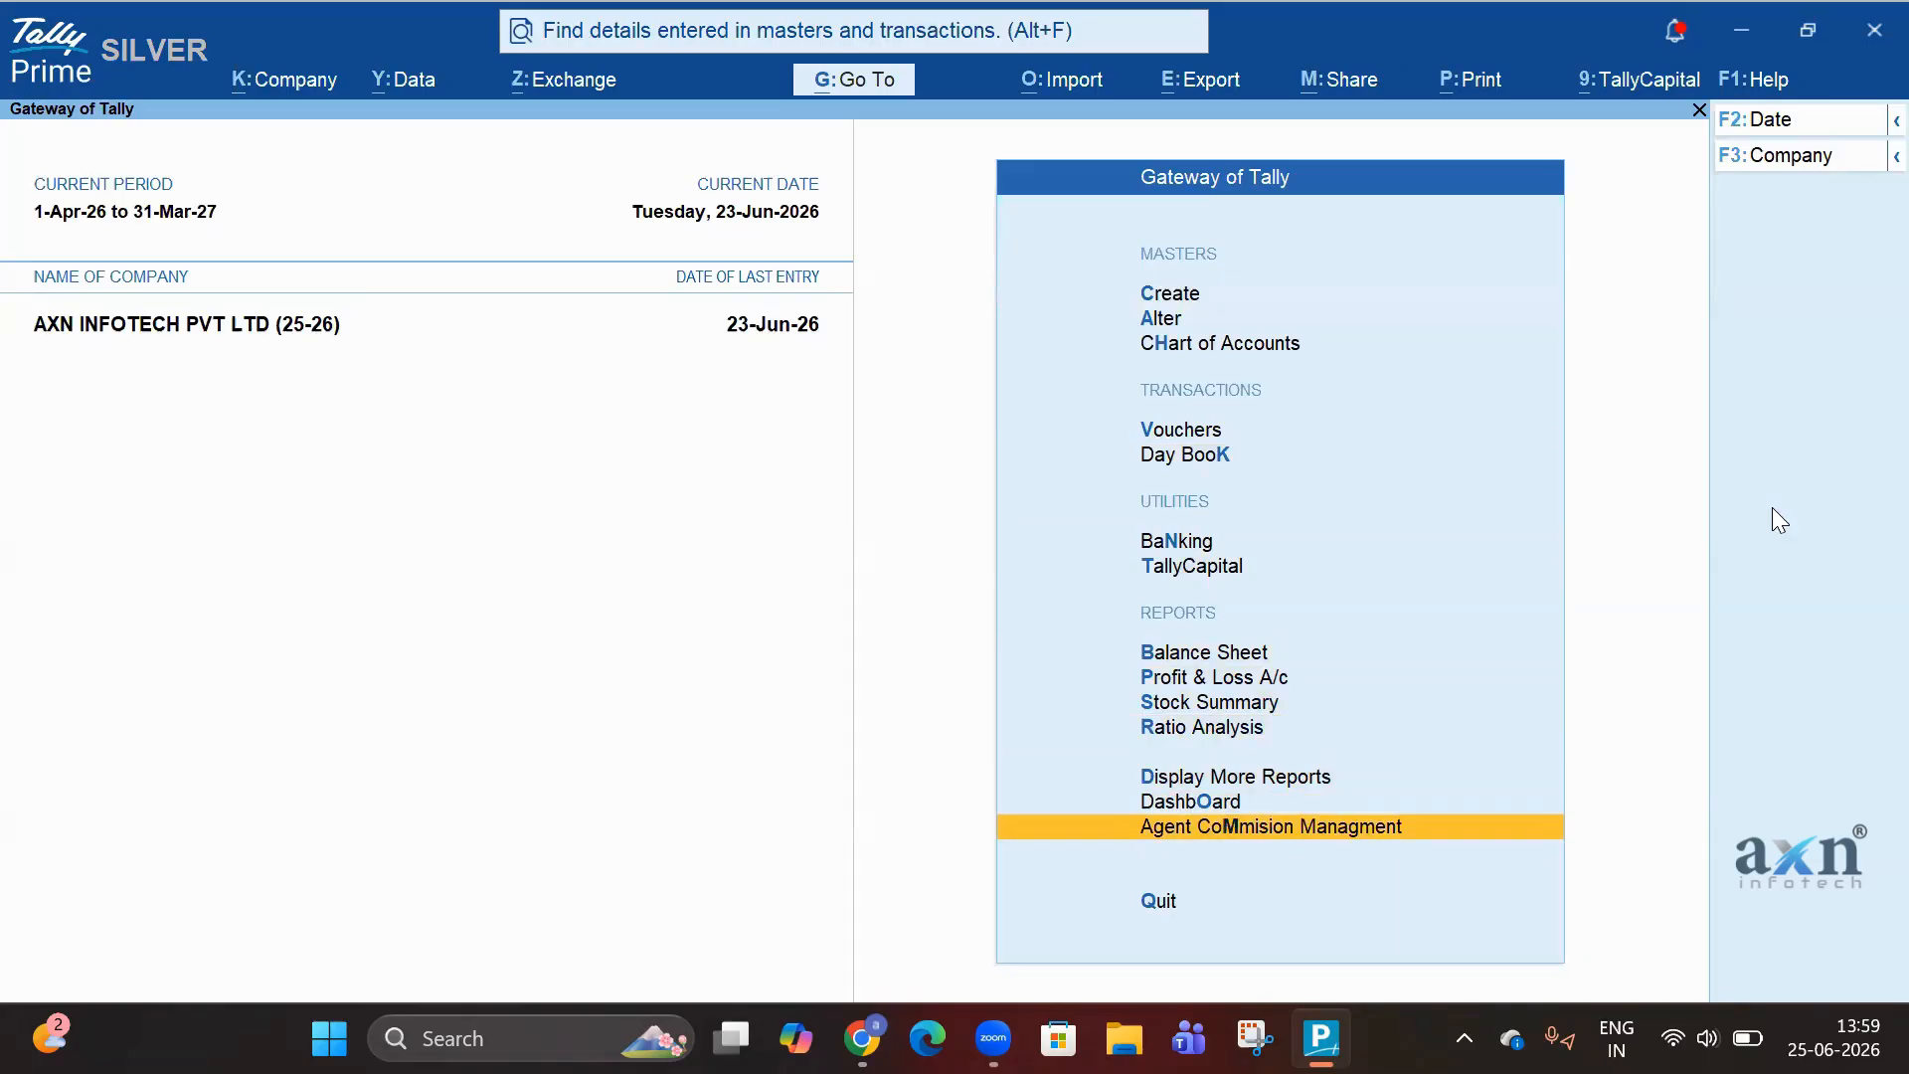
# - Open the agent-wise sales register in commission management and set its period from 1-Apr-26 to 31-Mar-27
pyautogui.press('Return')
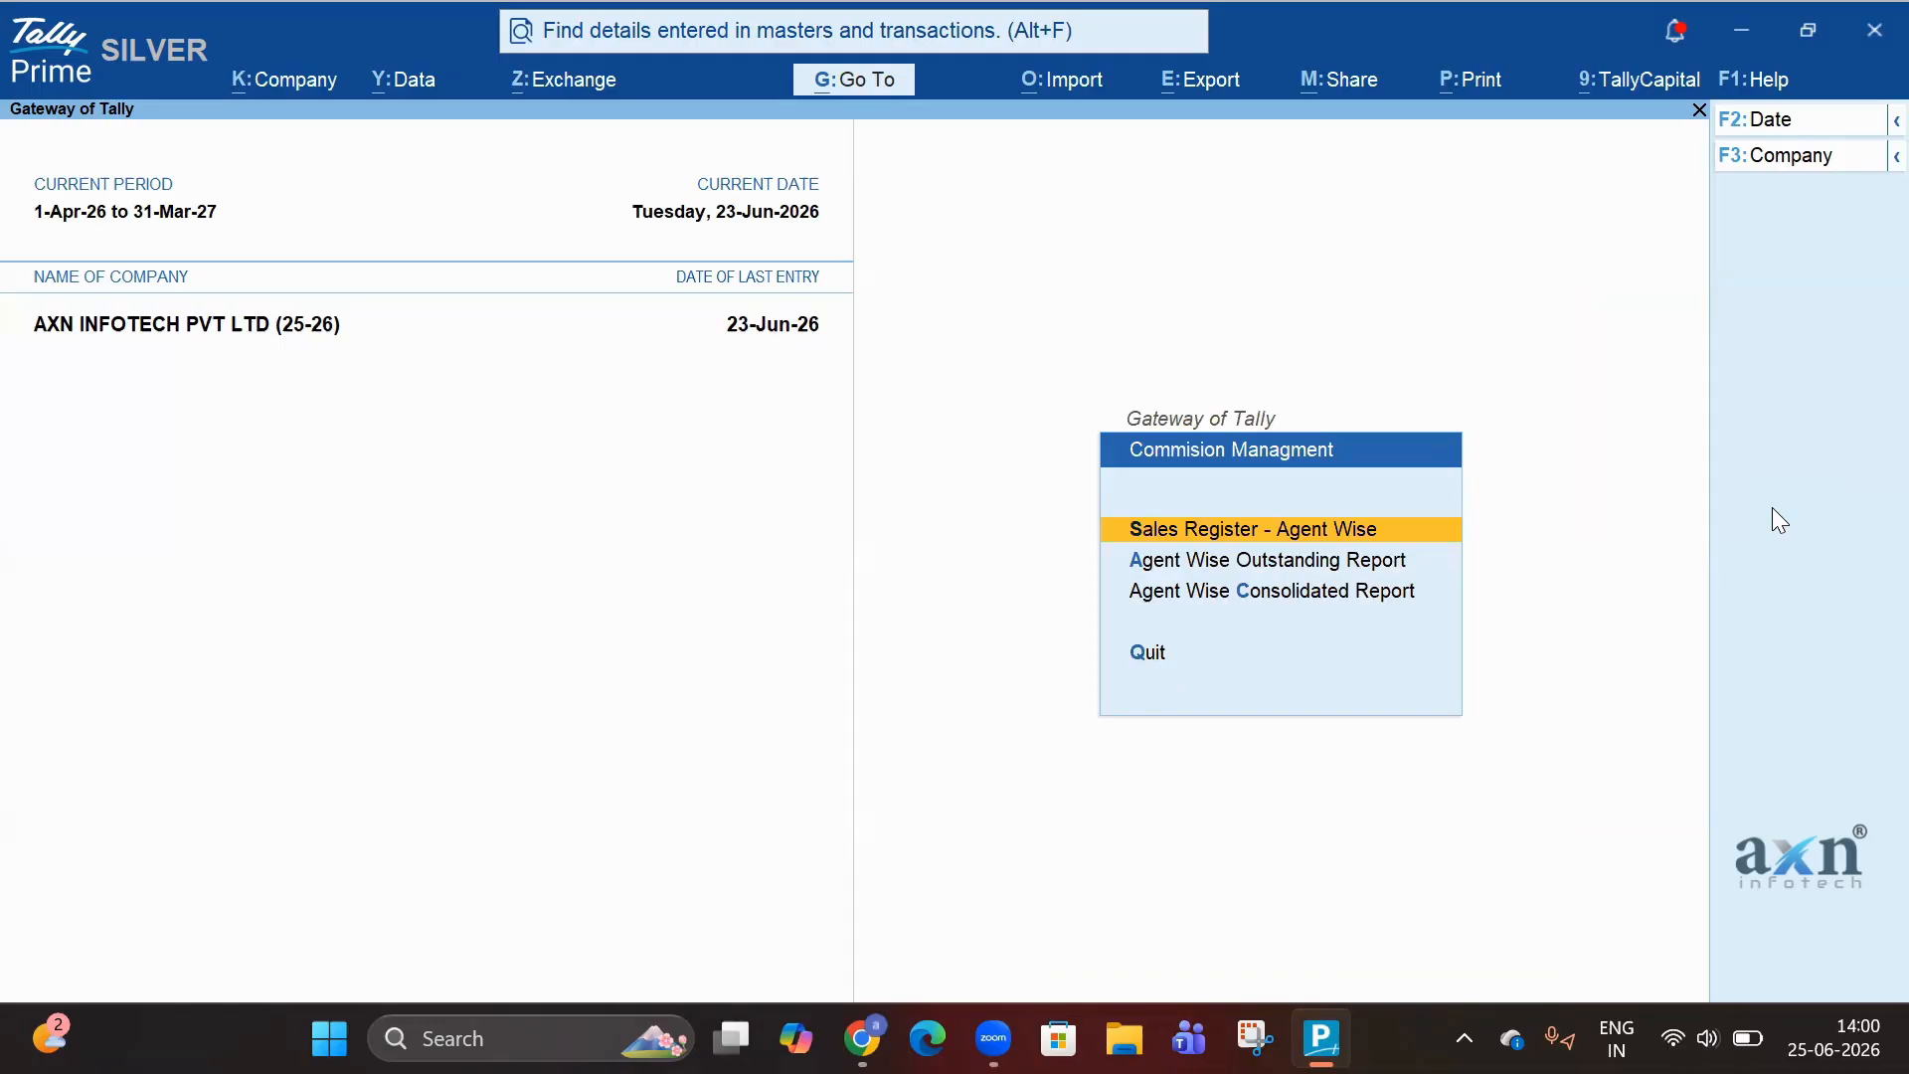
pyautogui.press('Return')
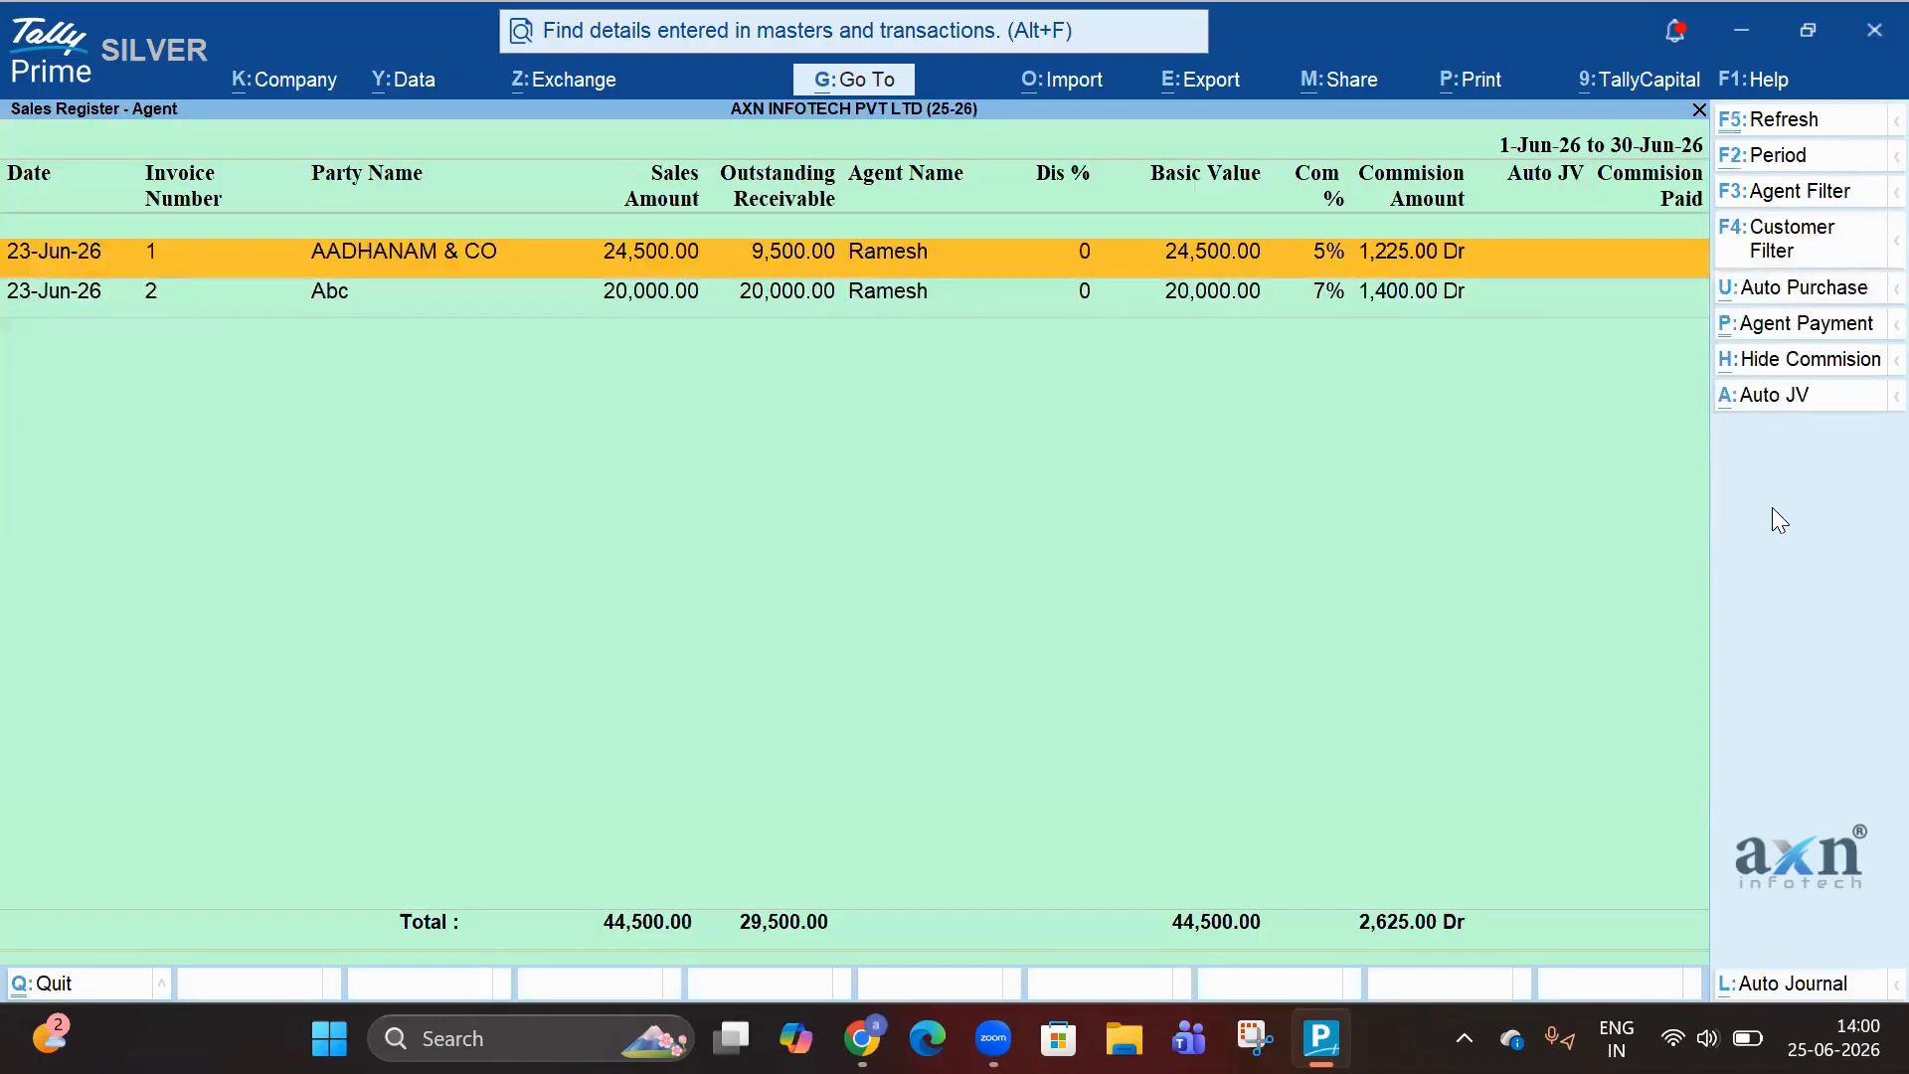
pyautogui.press('F2')
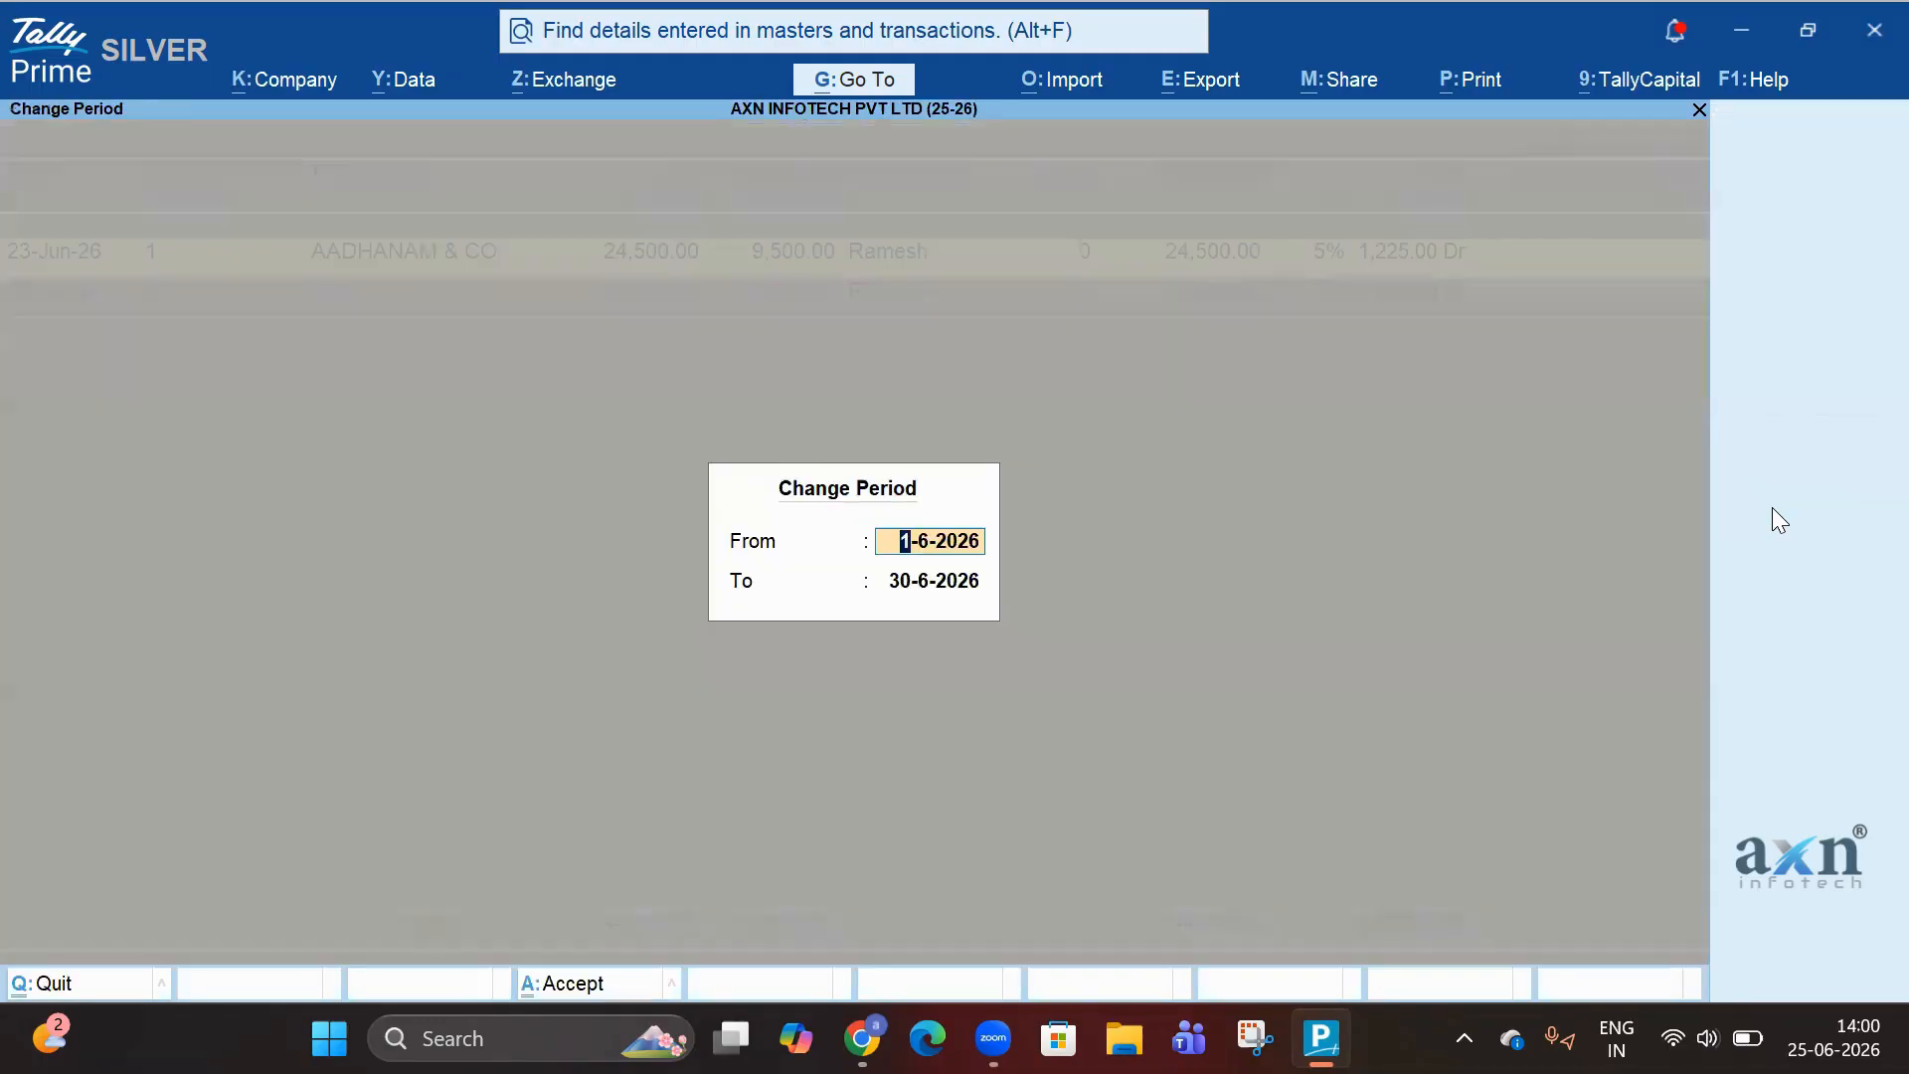
pyautogui.write('1-2')
pyautogui.press('Return')
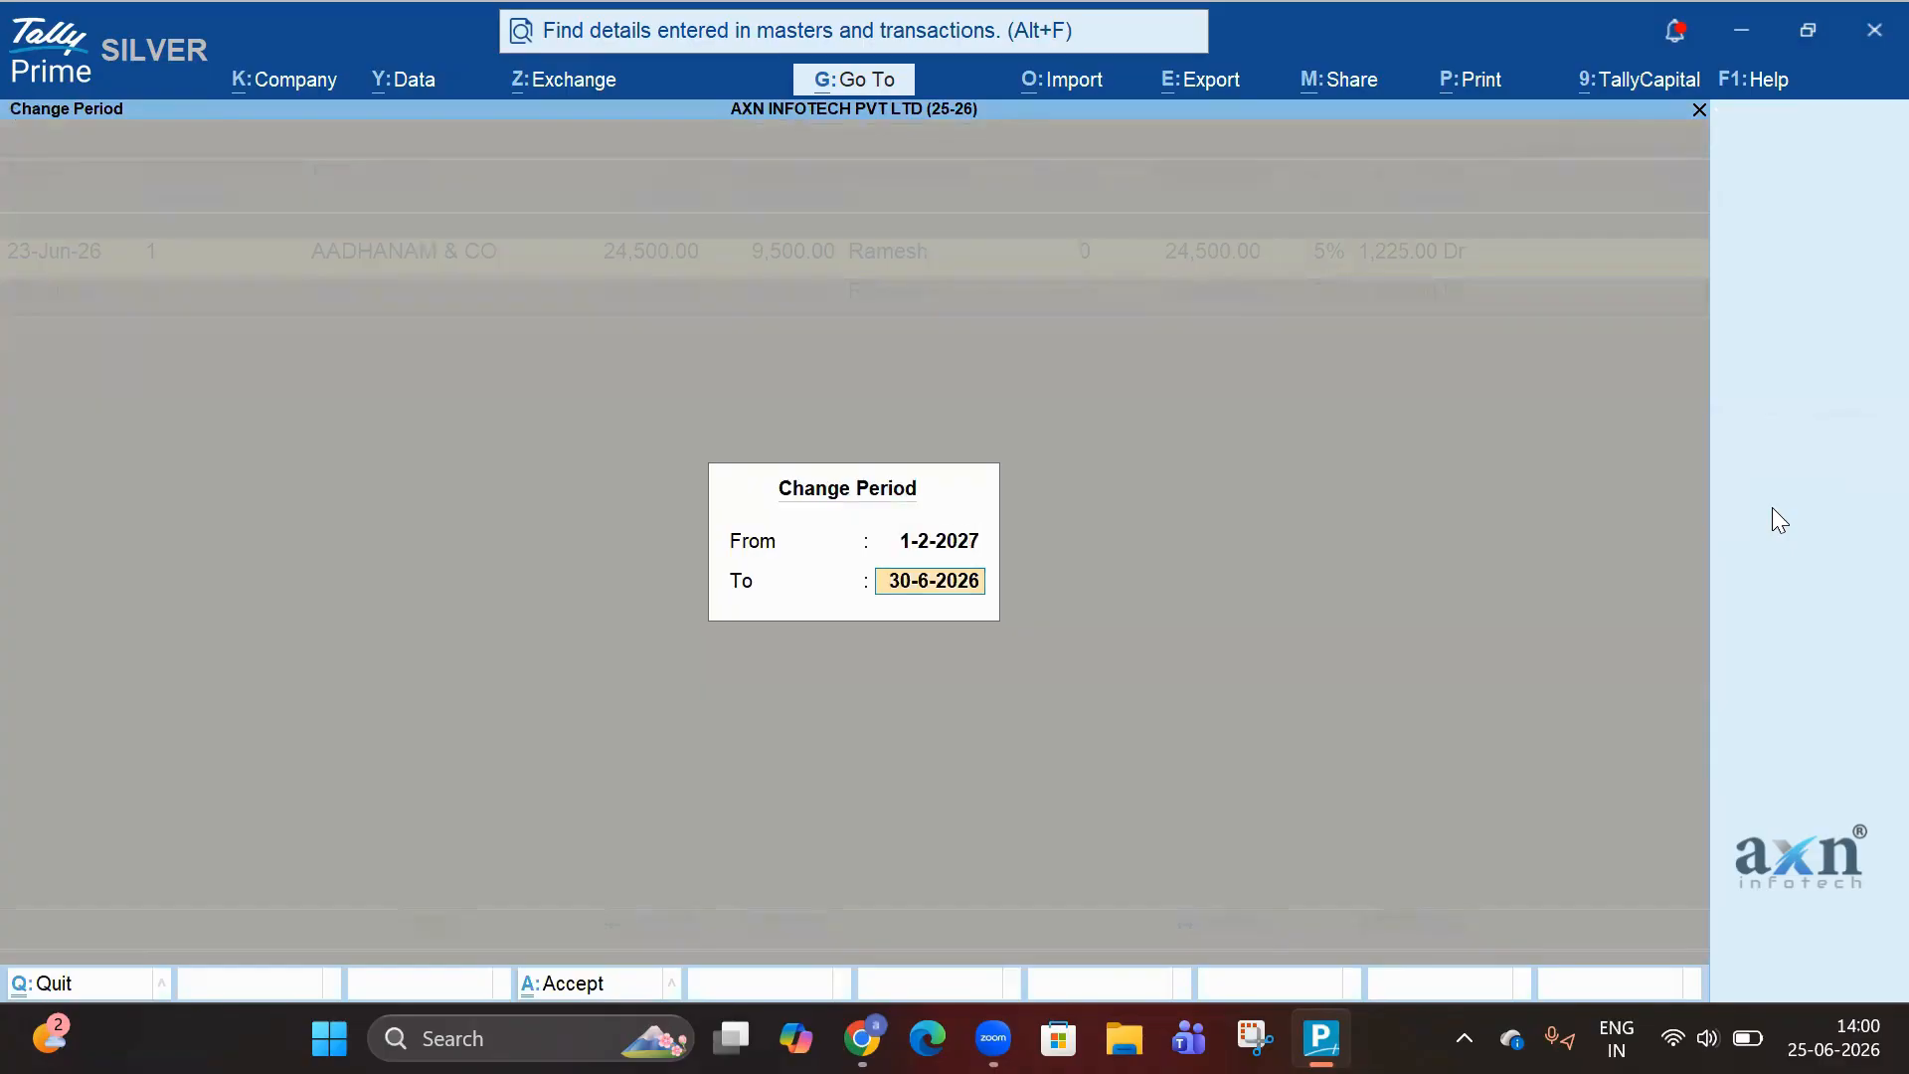
pyautogui.press('BackSpace')
pyautogui.press('BackSpace')
pyautogui.write('1.4')
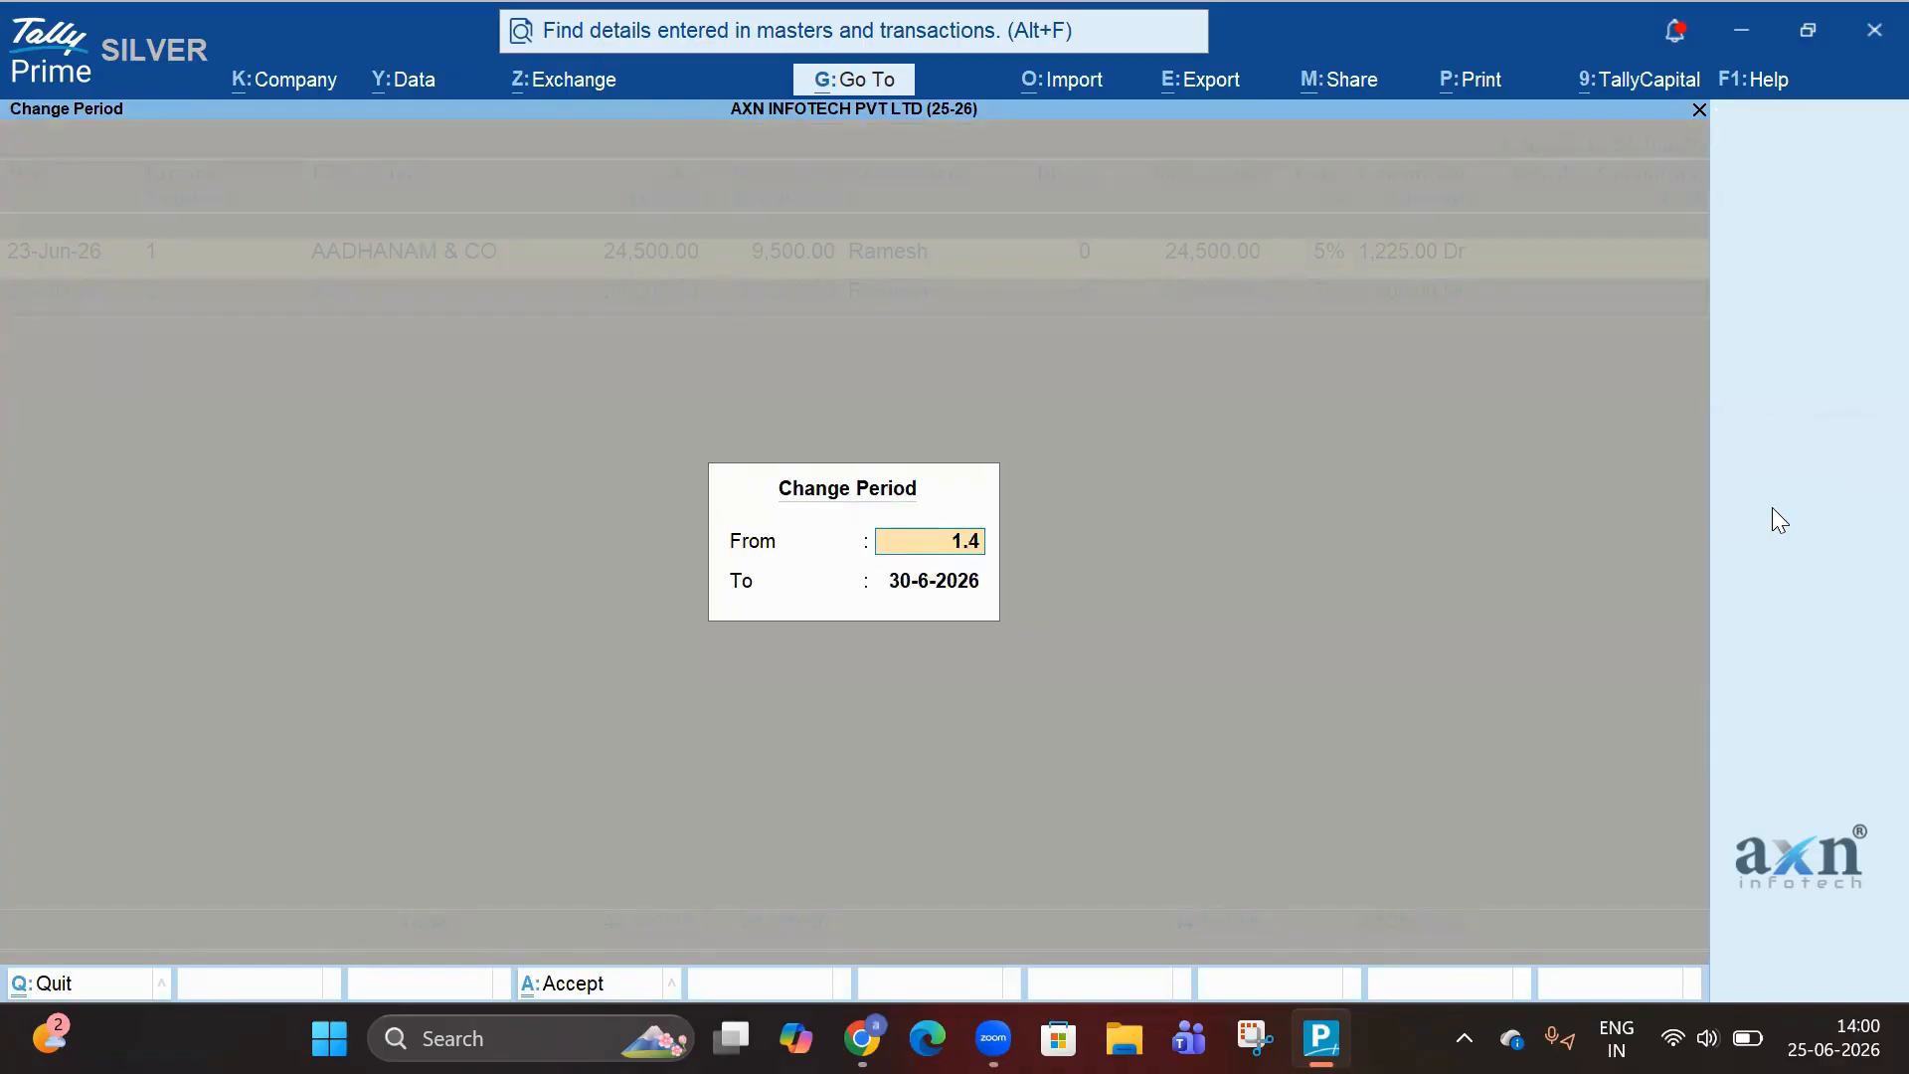
pyautogui.press('Return')
pyautogui.write('31.3')
pyautogui.press('Return')
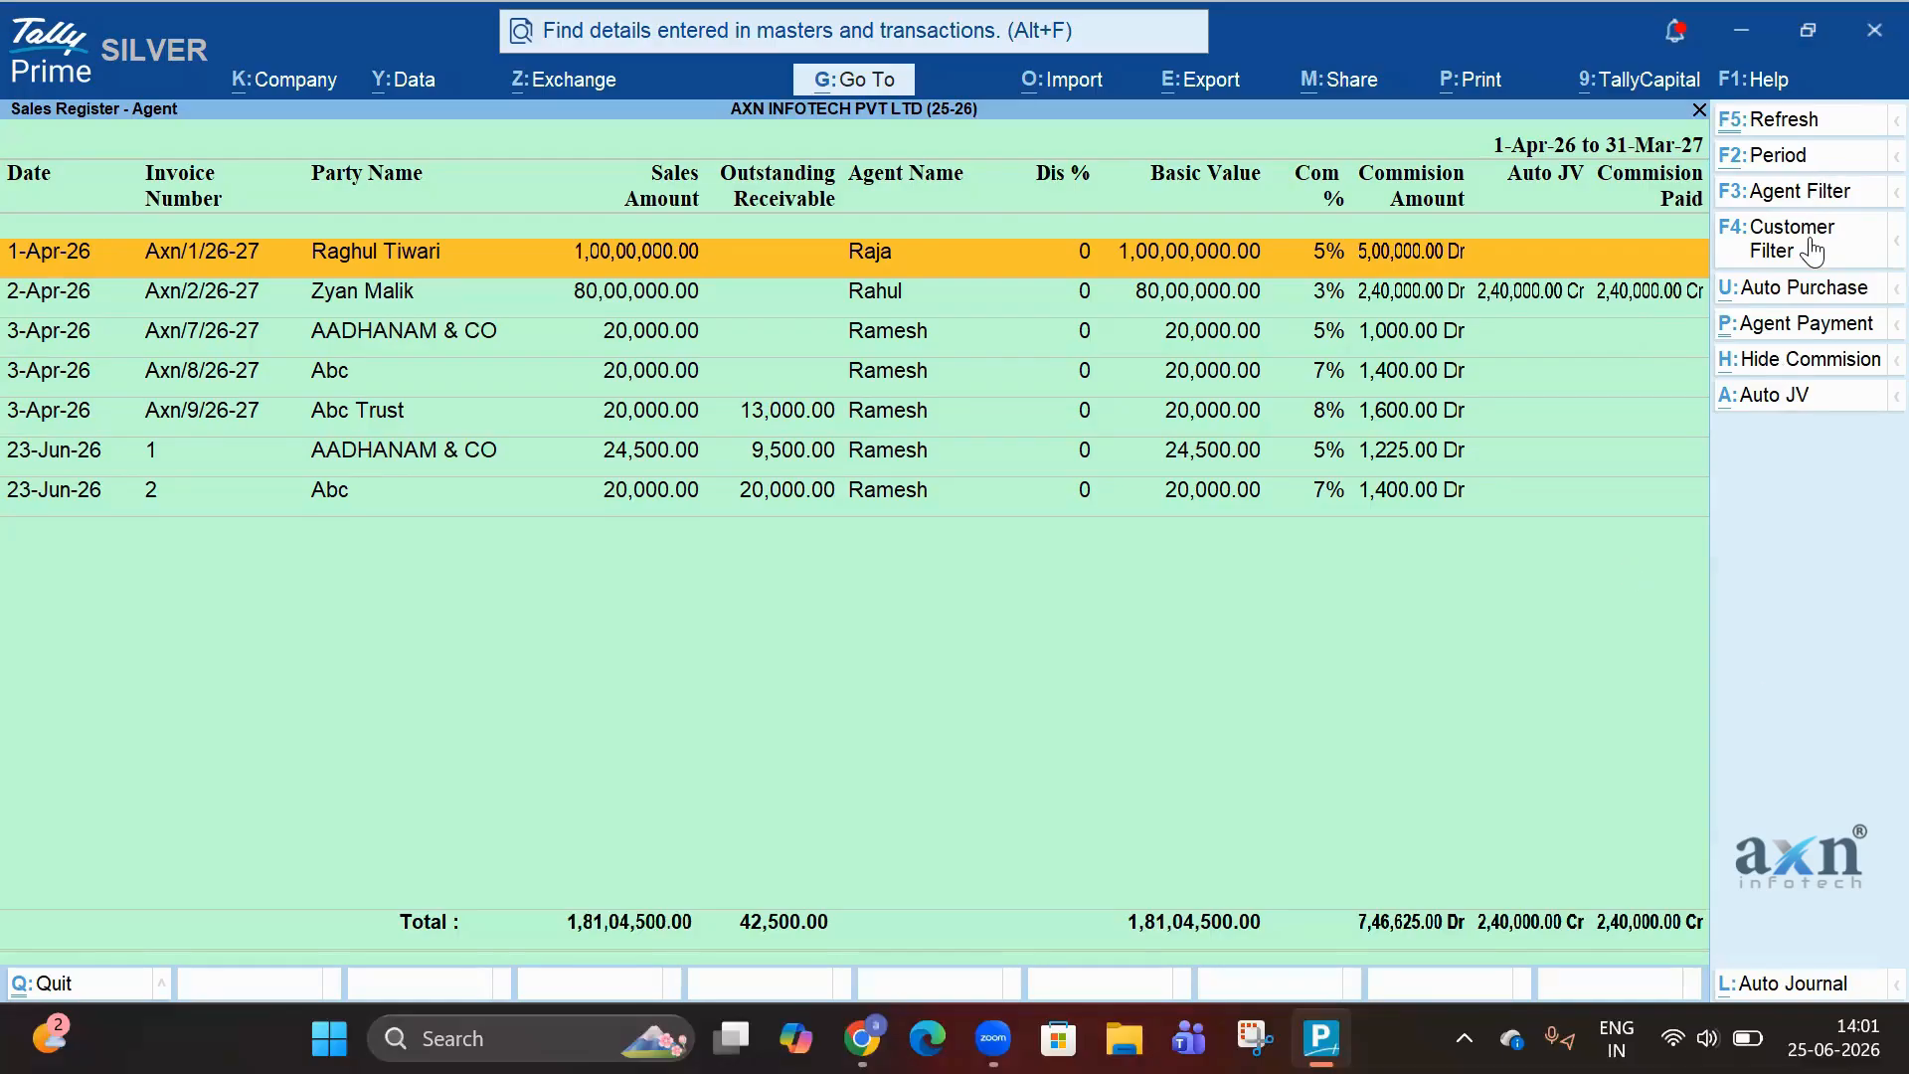
# - Filter the sales register by the last agent in the agent list
pyautogui.click(1823, 192)
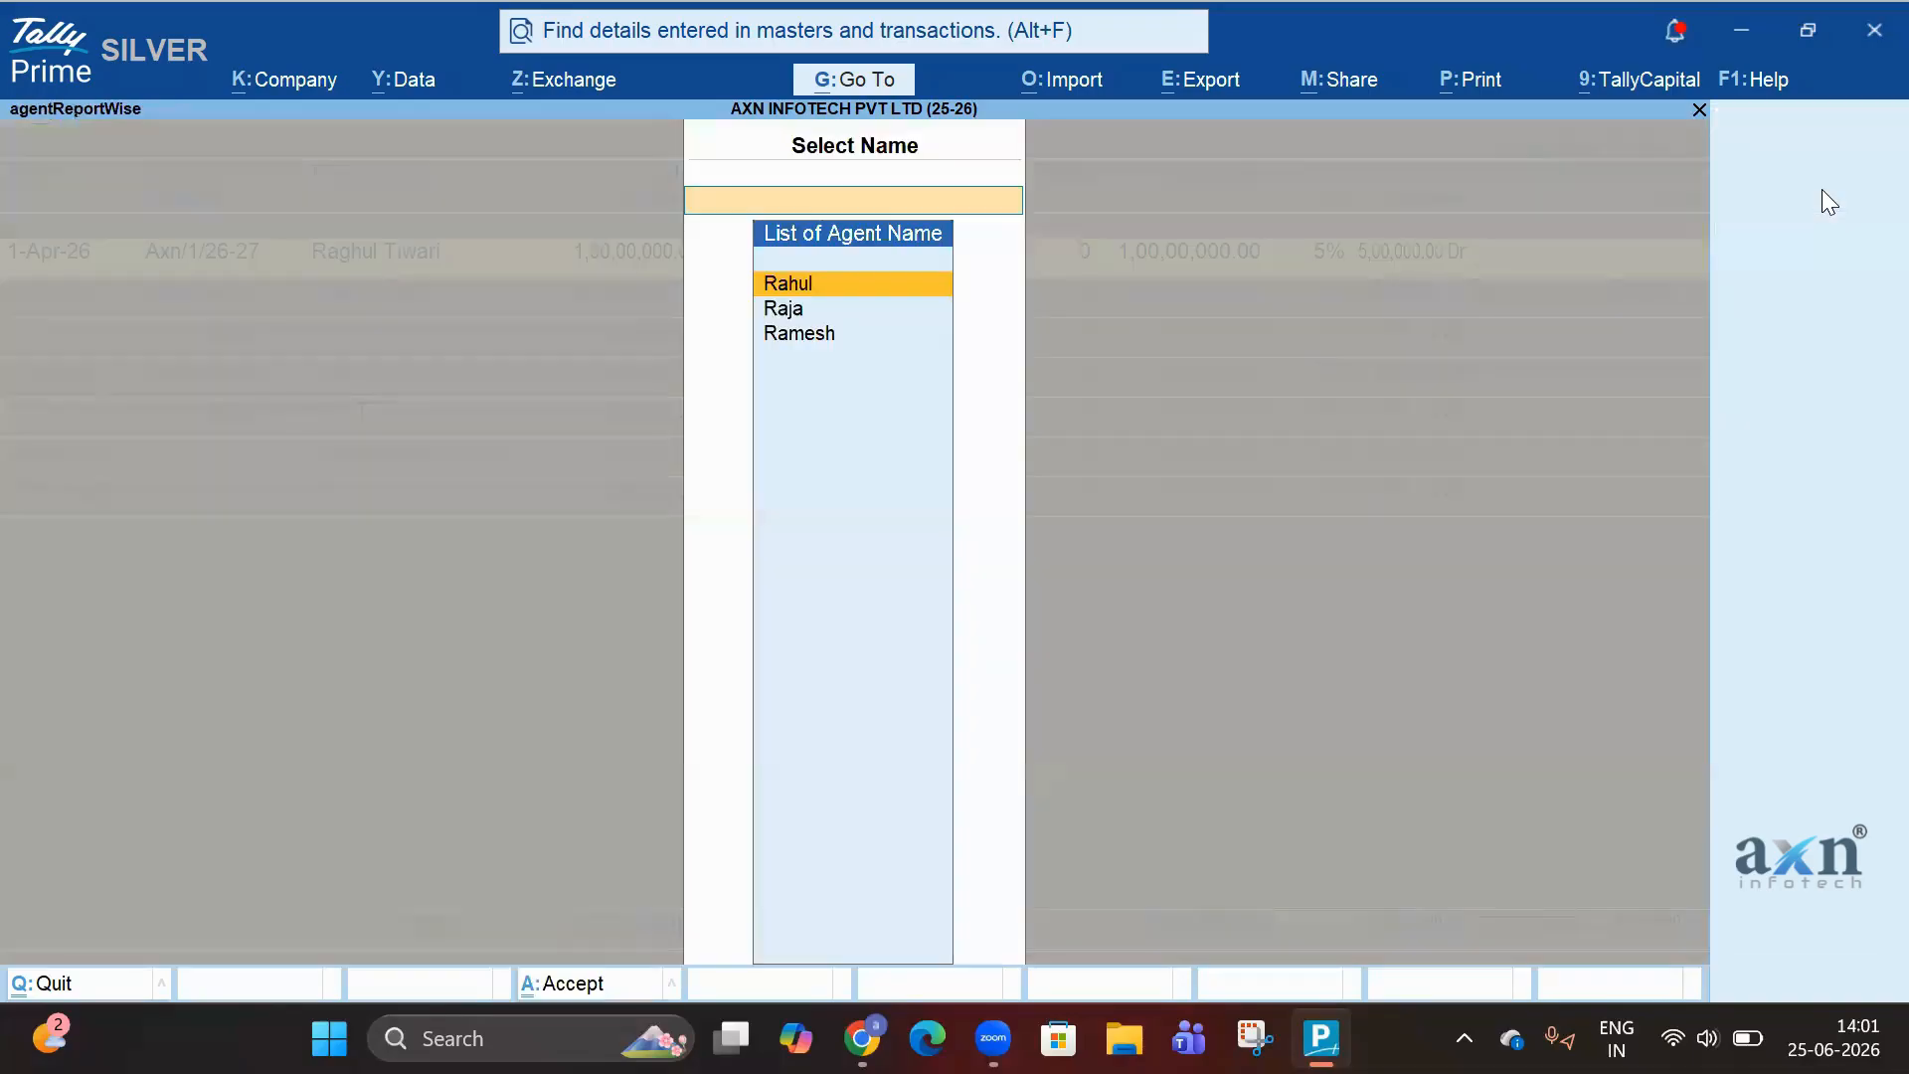
pyautogui.press('Down')
pyautogui.press('Down')
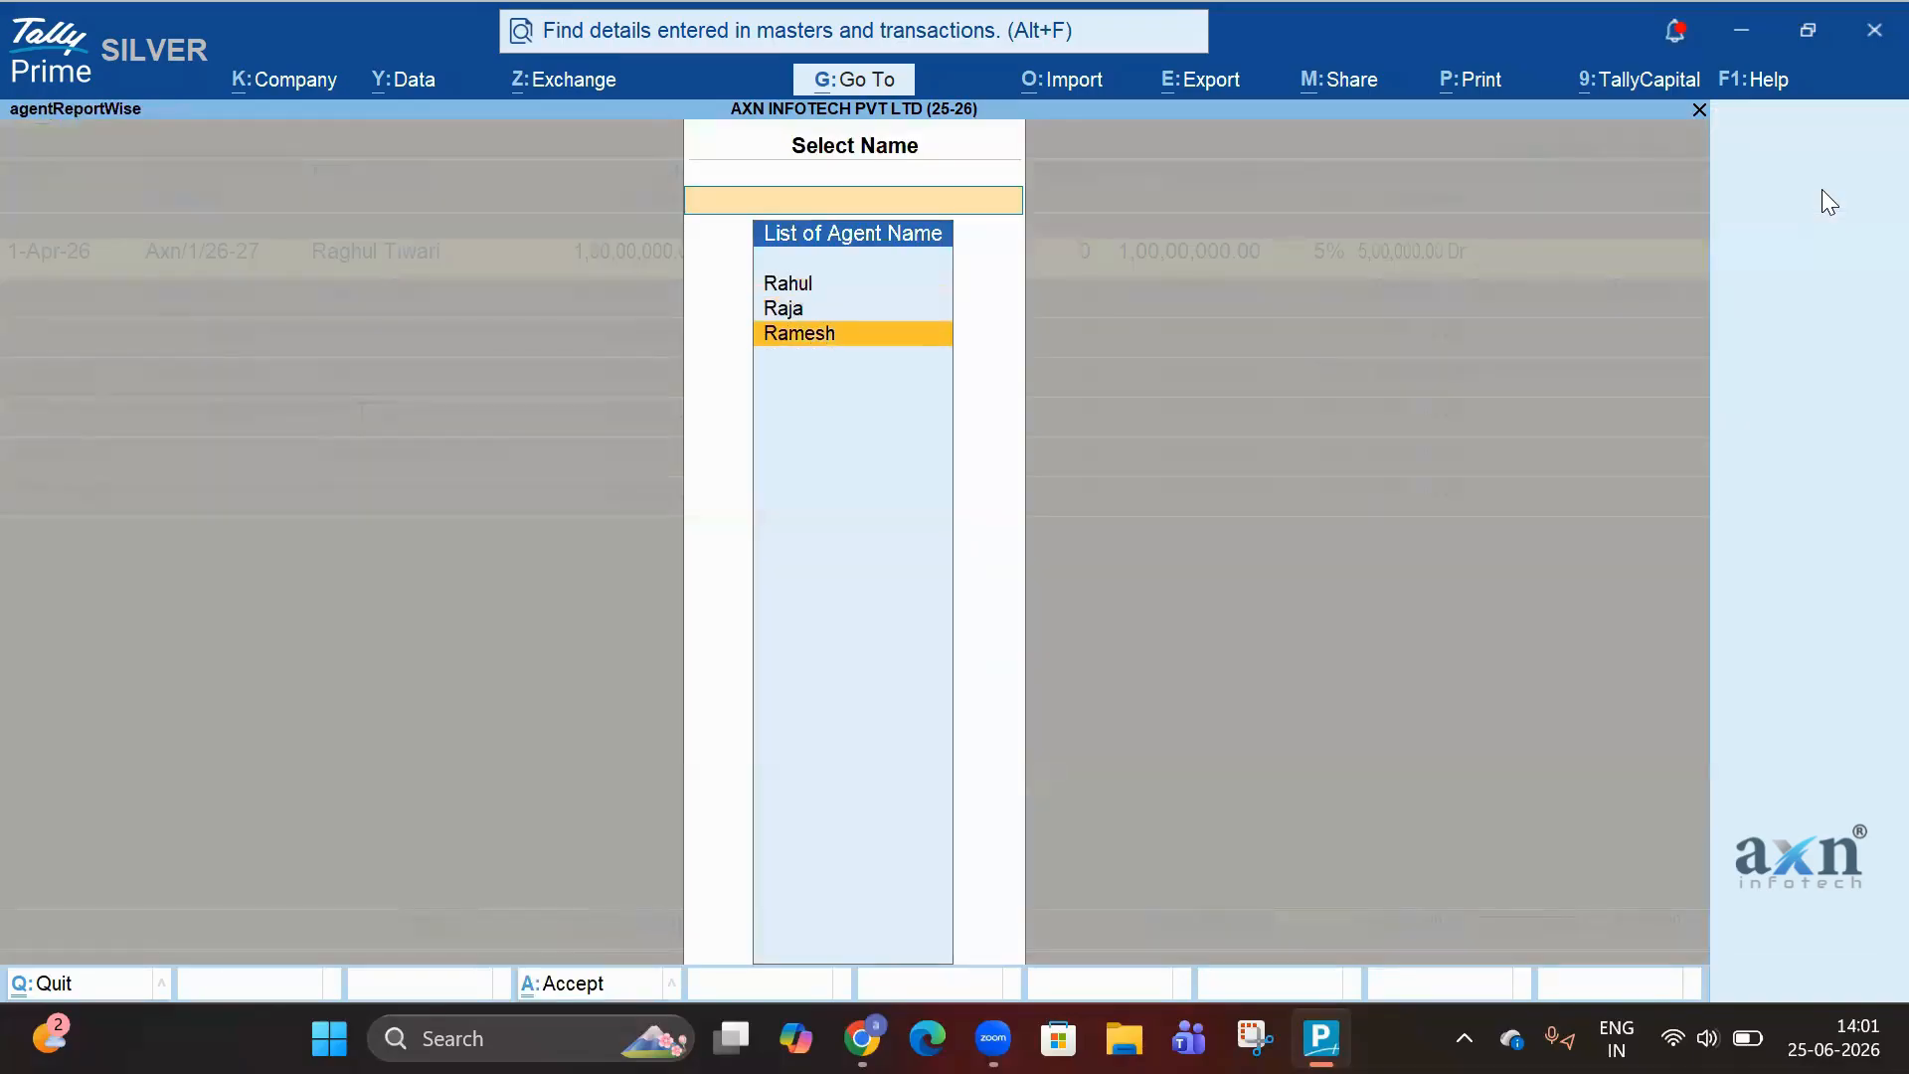
pyautogui.press('Up')
pyautogui.press('Down')
pyautogui.press('Return')
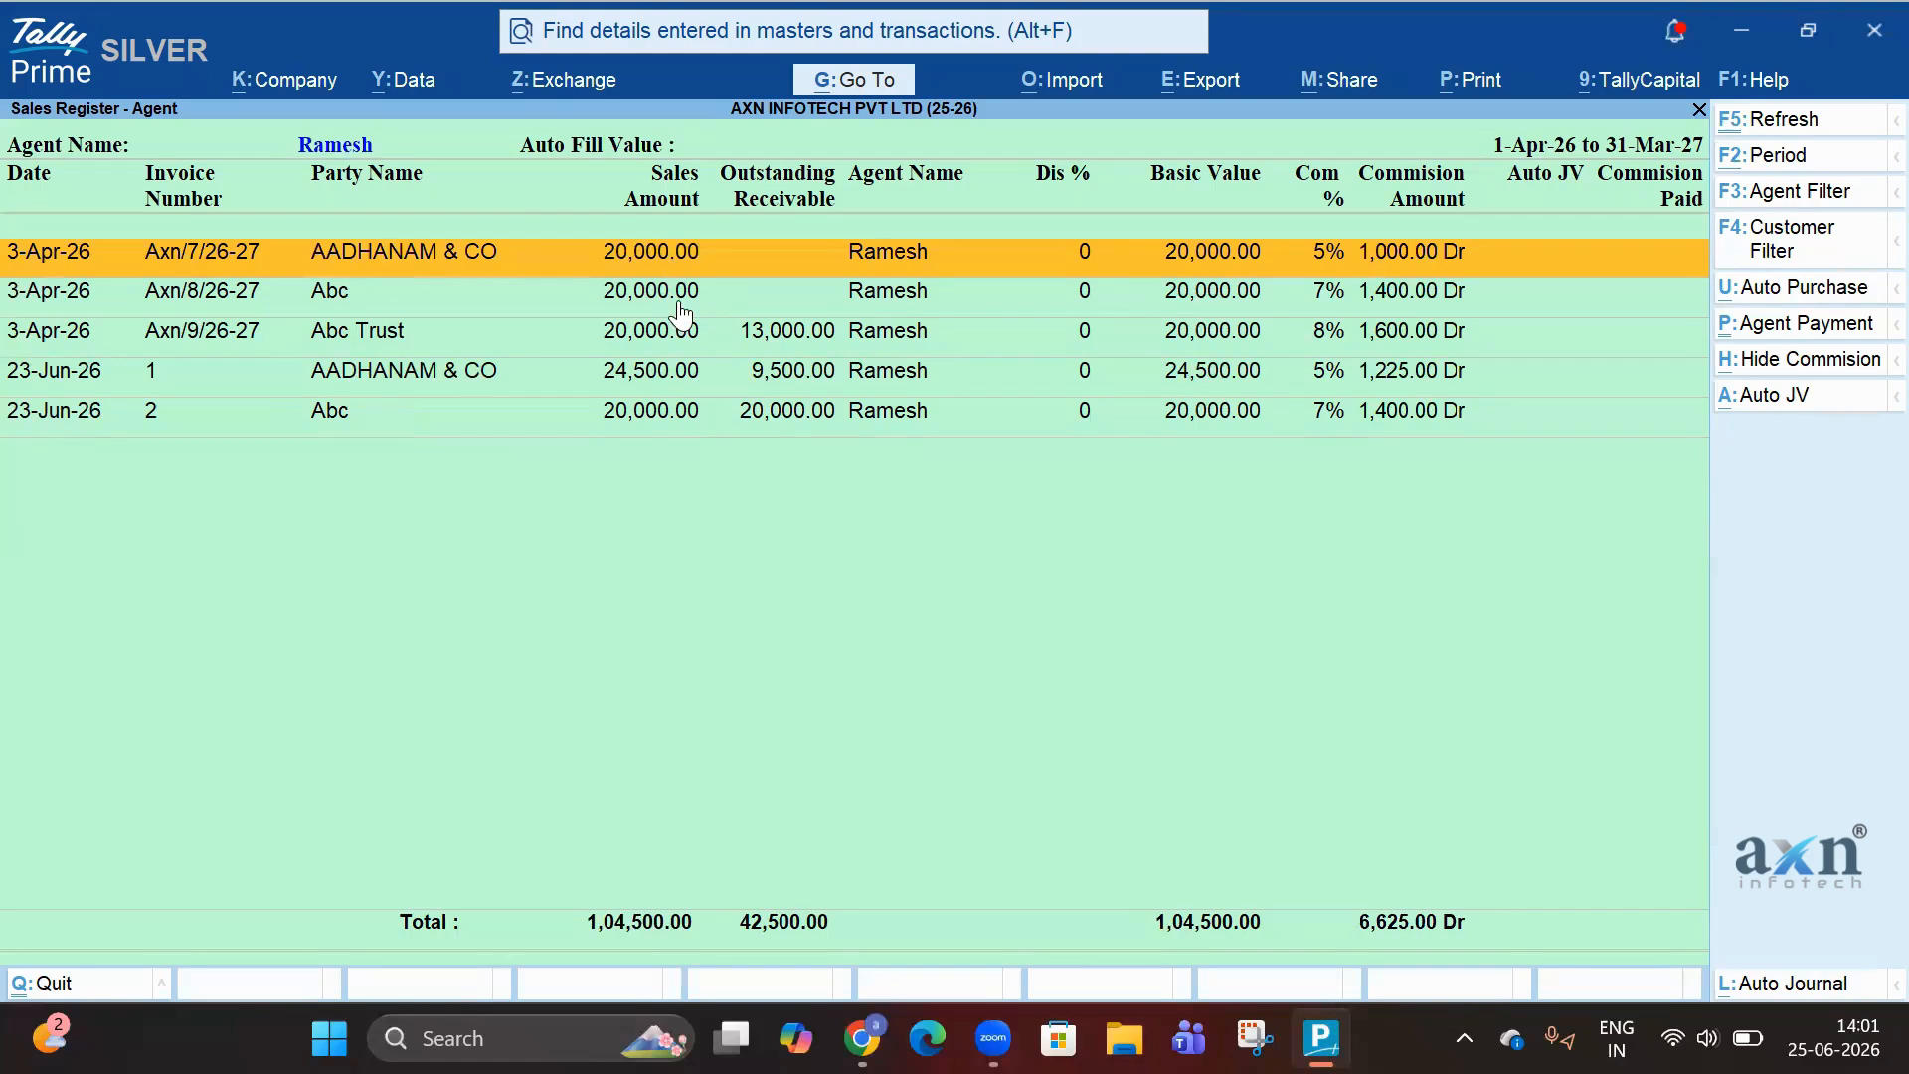
# - Mark the agent's first two invoices dated 3-Apr-26, for AADHANAM & CO and Abc, for commission processing
pyautogui.press('space')
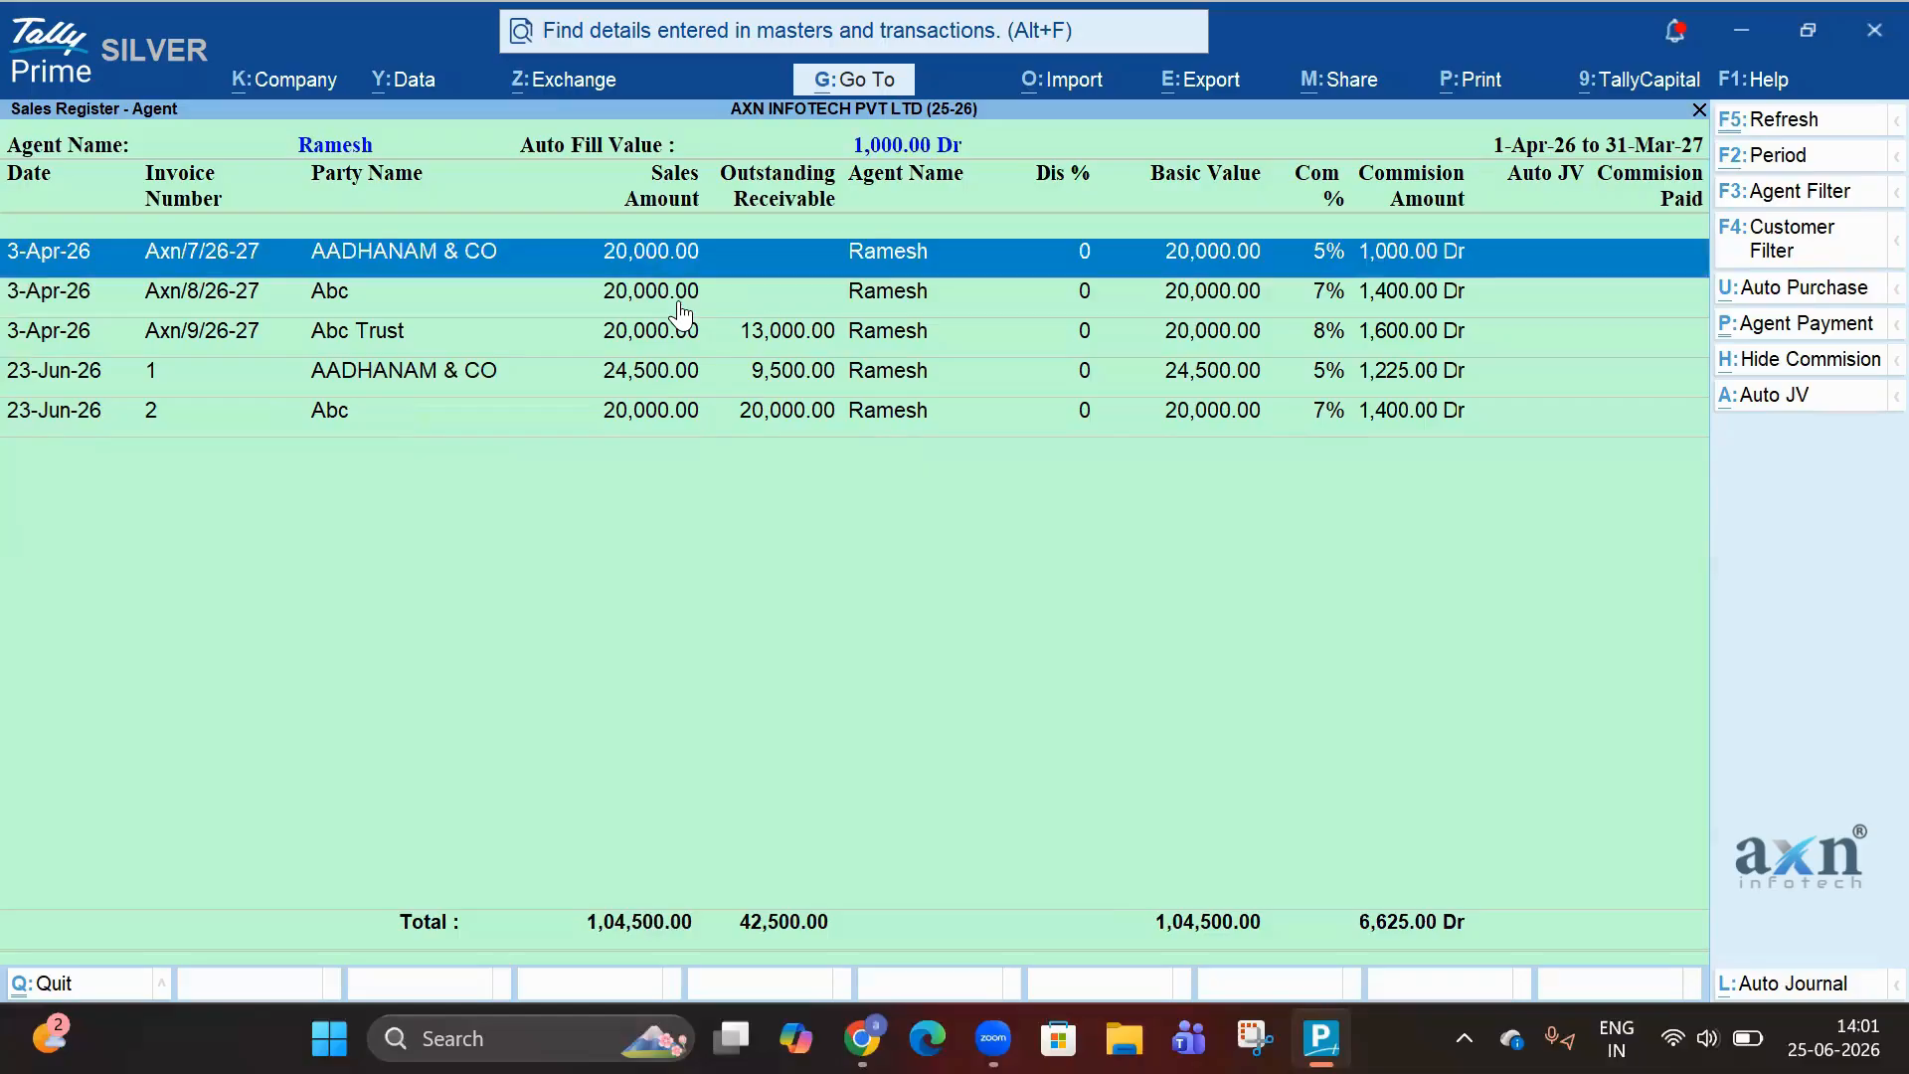
pyautogui.click(680, 315)
pyautogui.press('space')
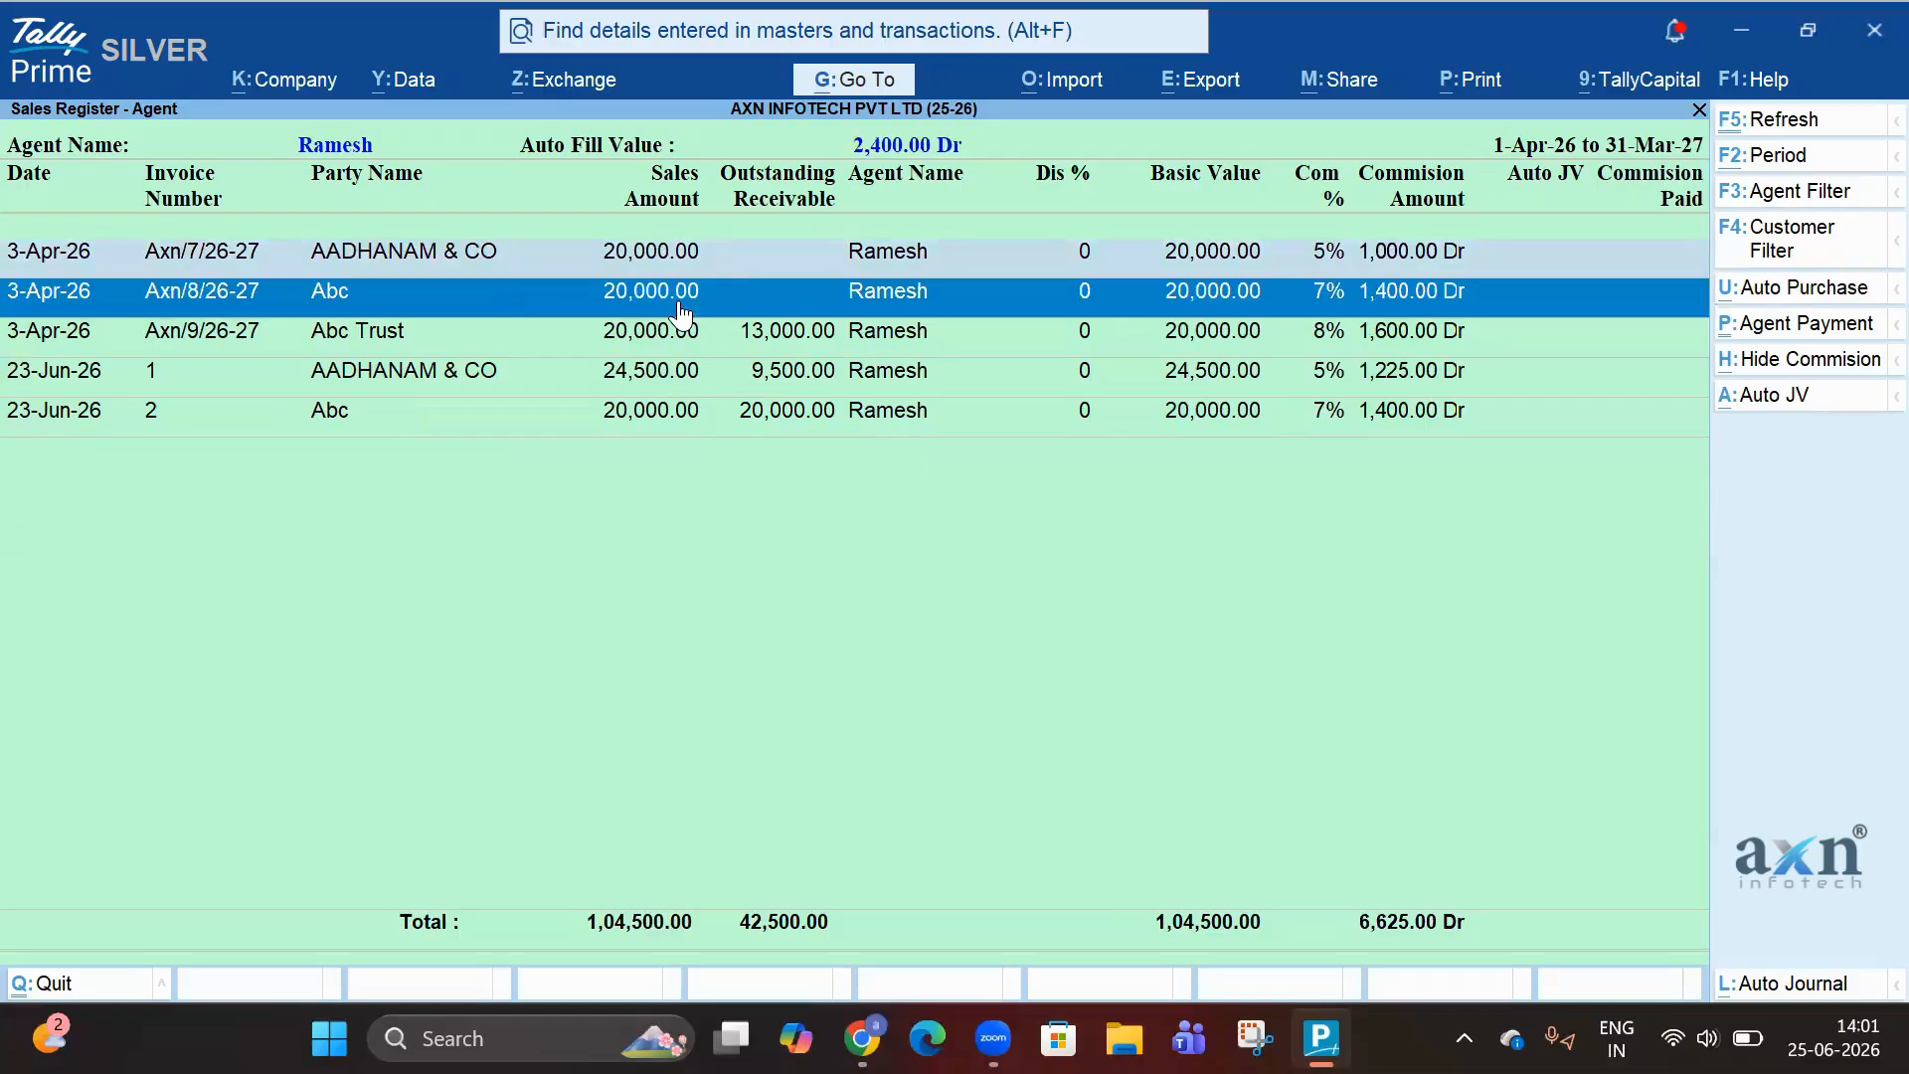
pyautogui.press('Up')
pyautogui.press('Down')
pyautogui.press('Up')
pyautogui.press('Down')
pyautogui.press('Up')
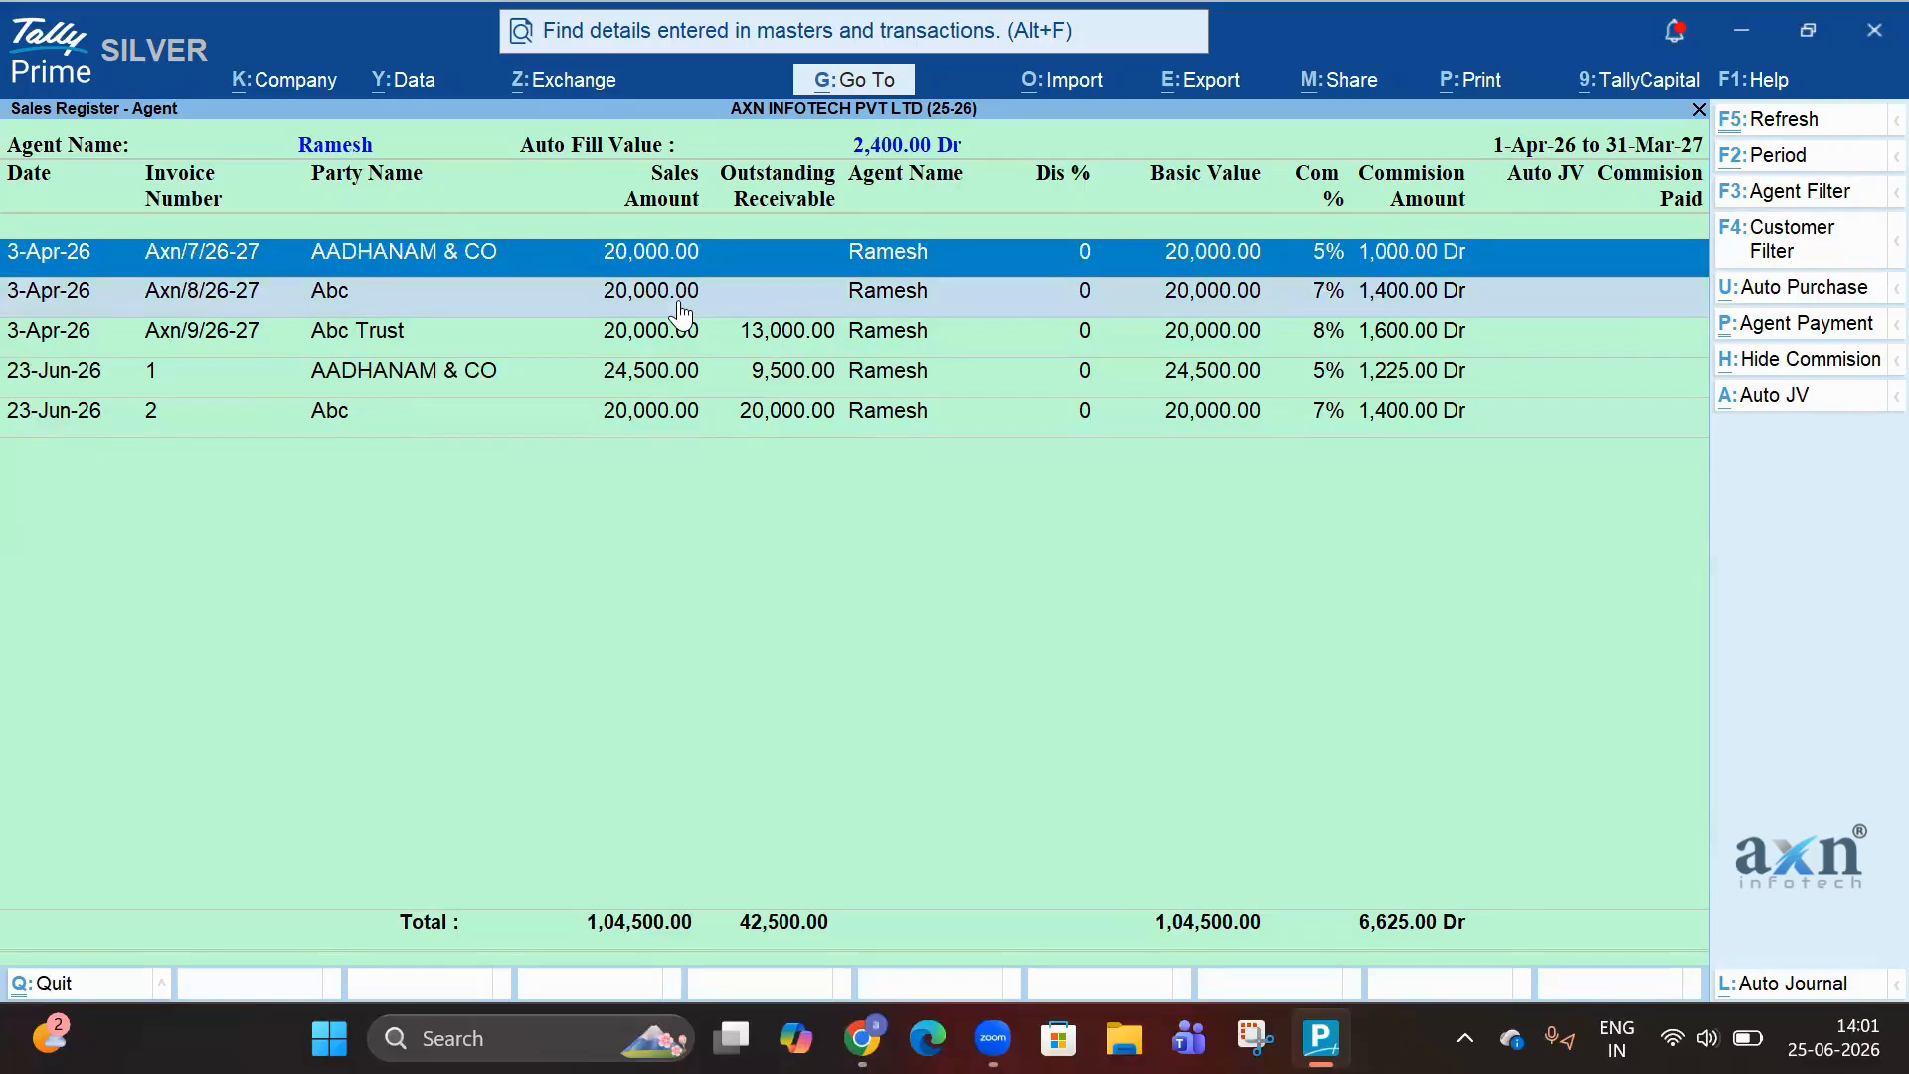
# - Set up an Auto JV of type Journal dated 24-Jun-26 against Commission Expemnses, with the narration "commission paid"
pyautogui.click(1802, 403)
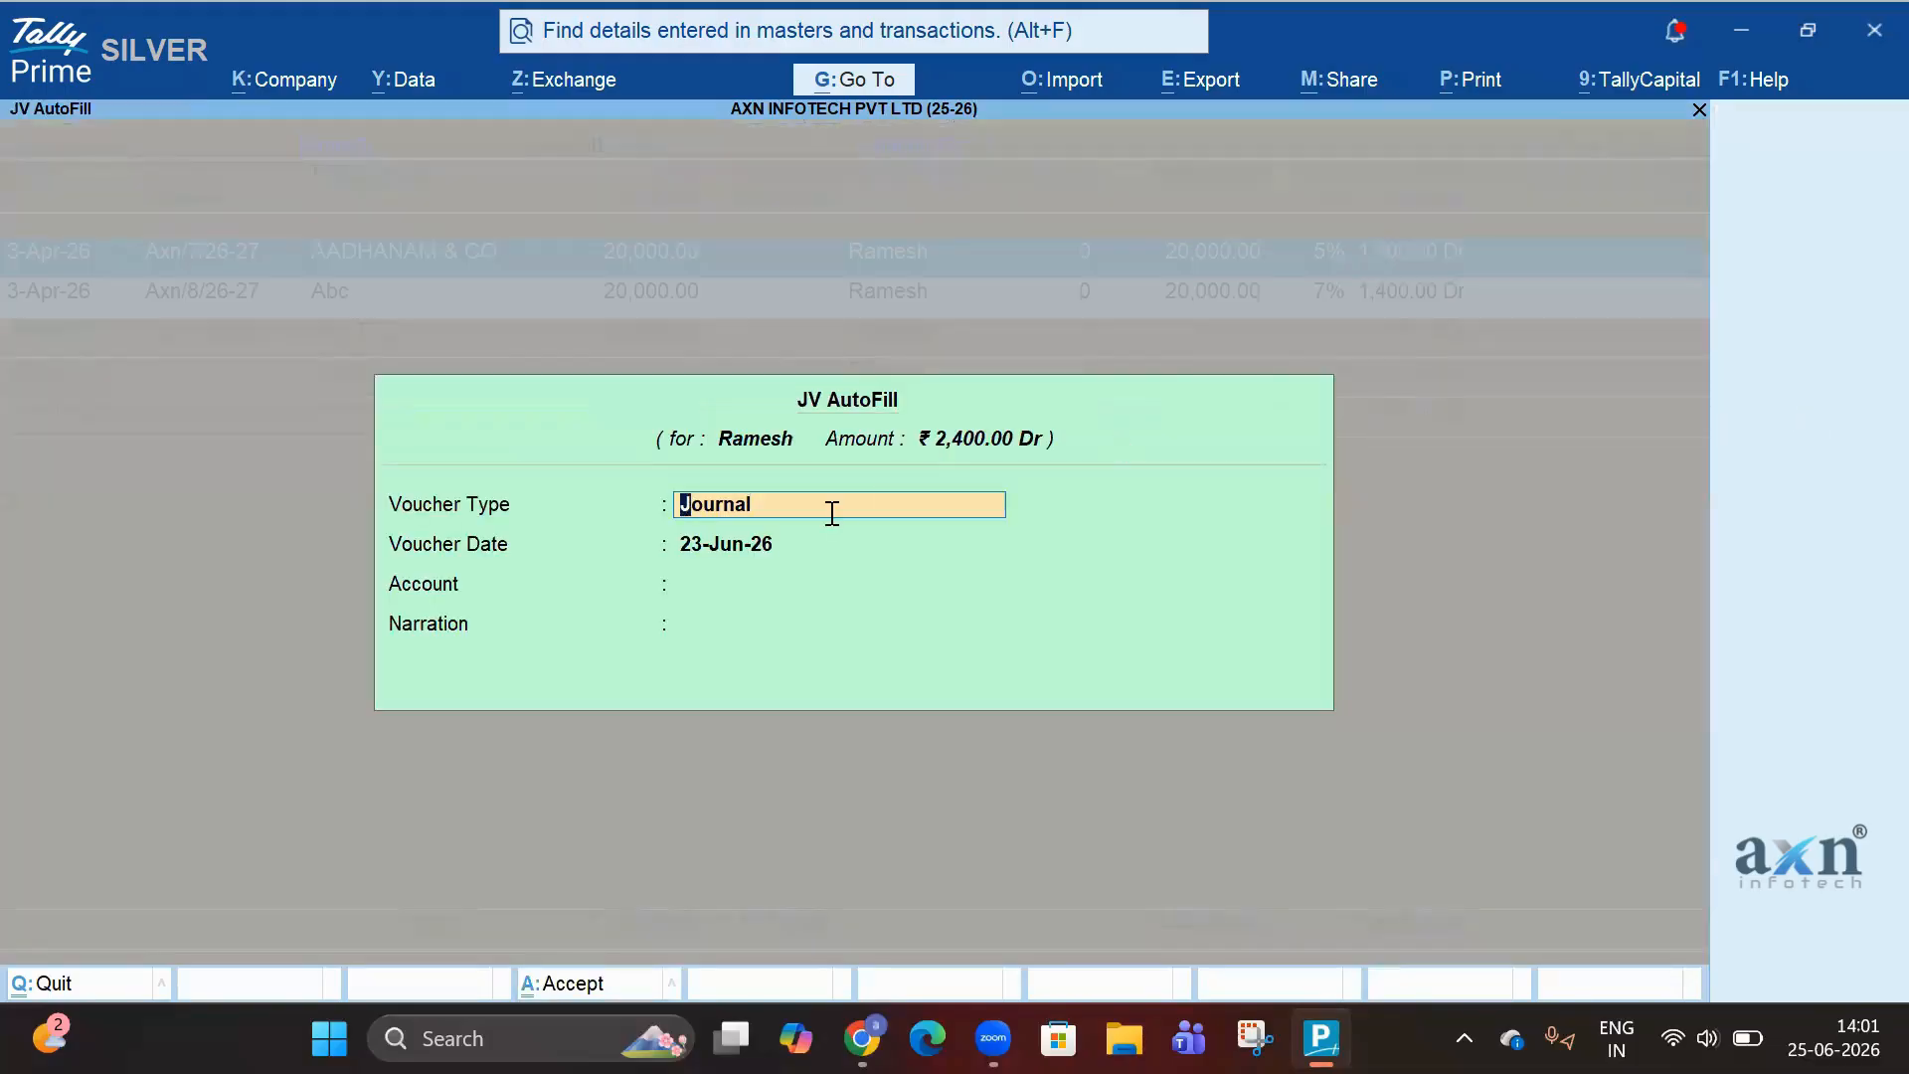
pyautogui.press('Return')
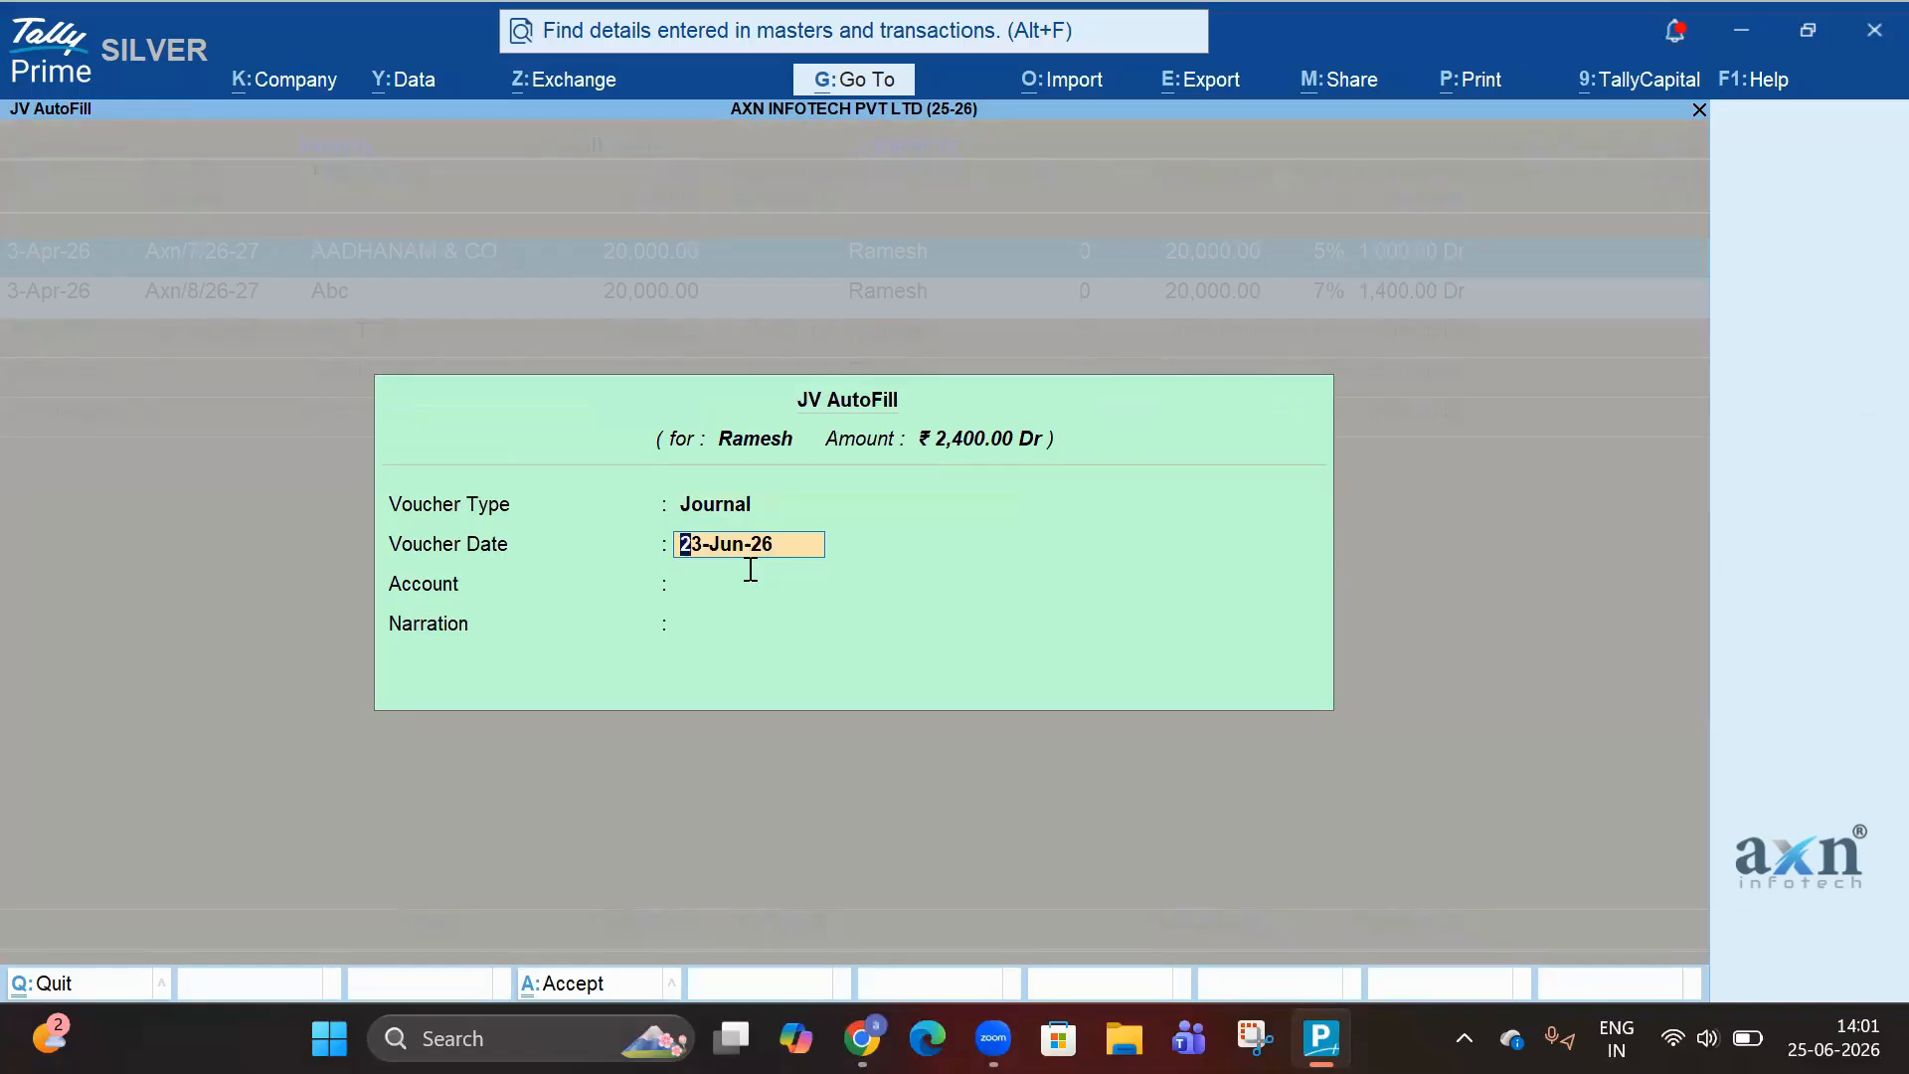
pyautogui.write('24.6')
pyautogui.press('Return')
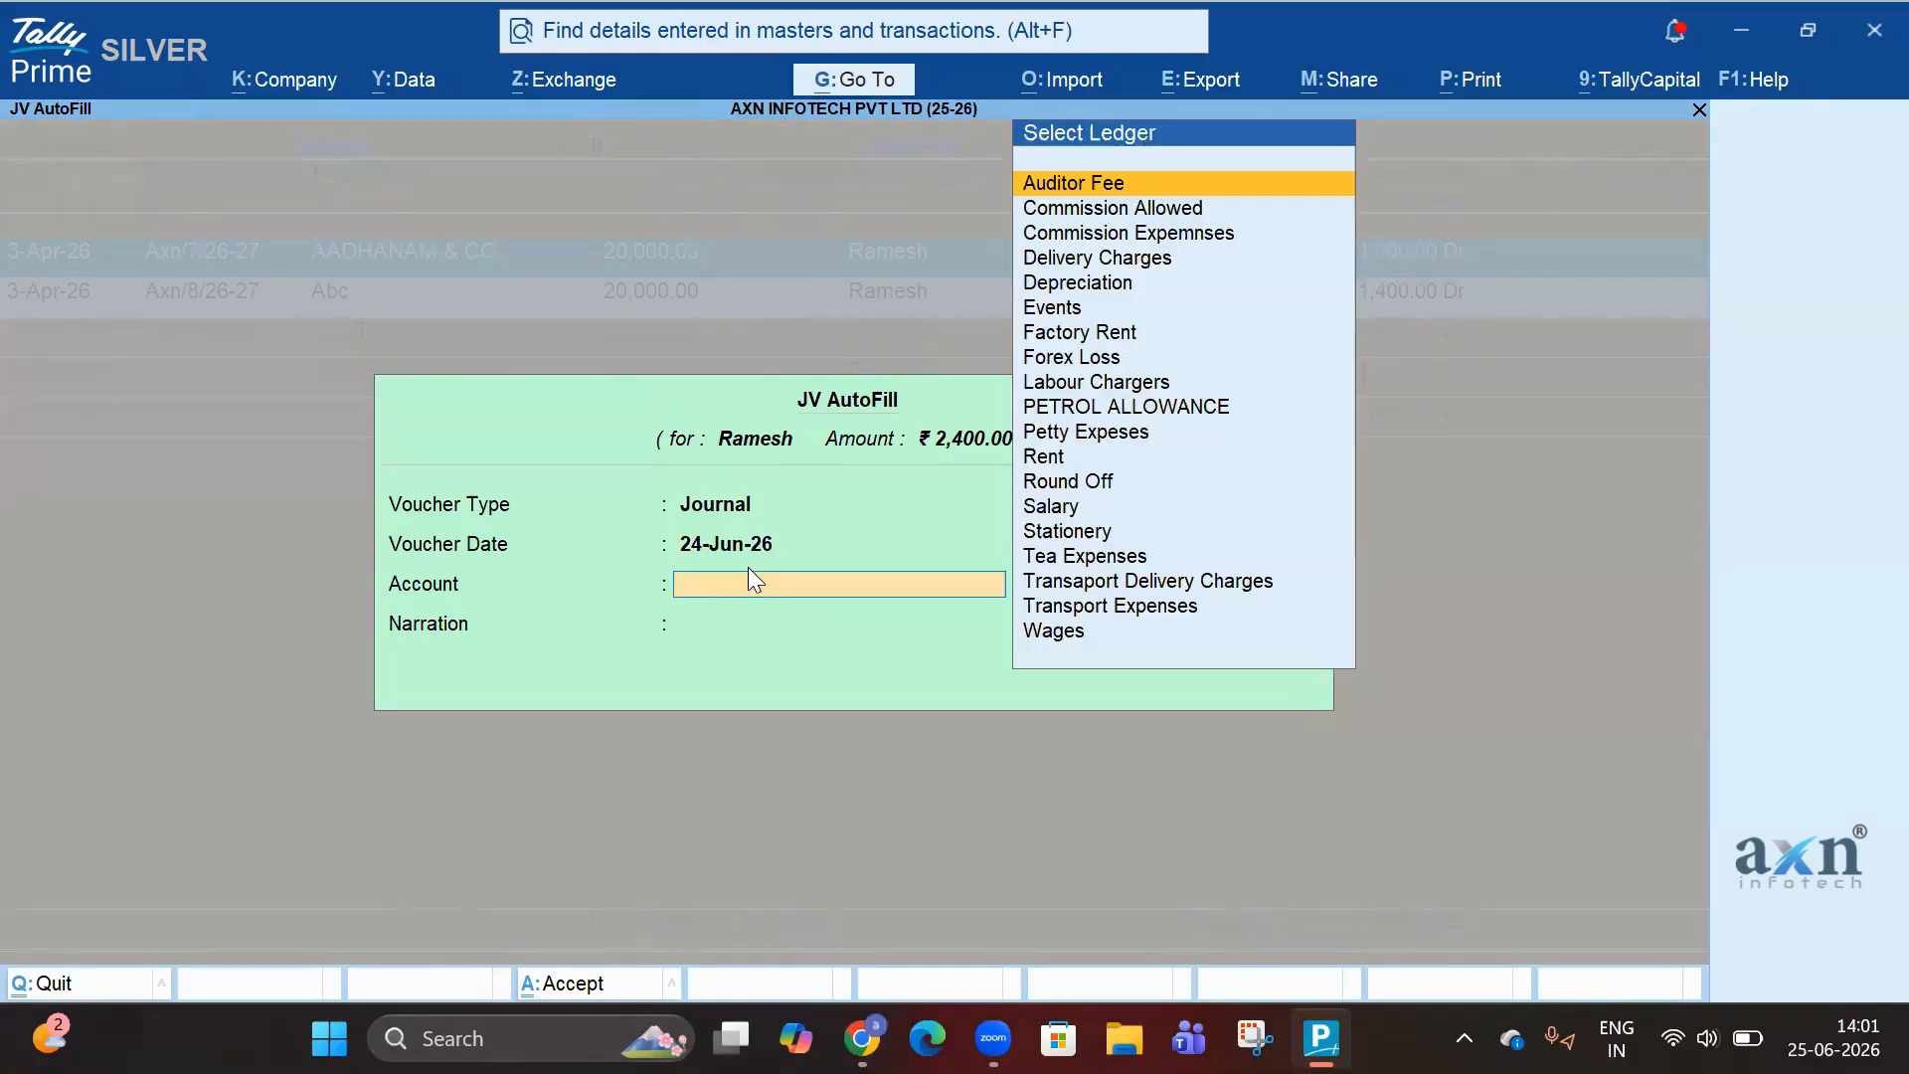
pyautogui.press('Down')
pyautogui.press('Down')
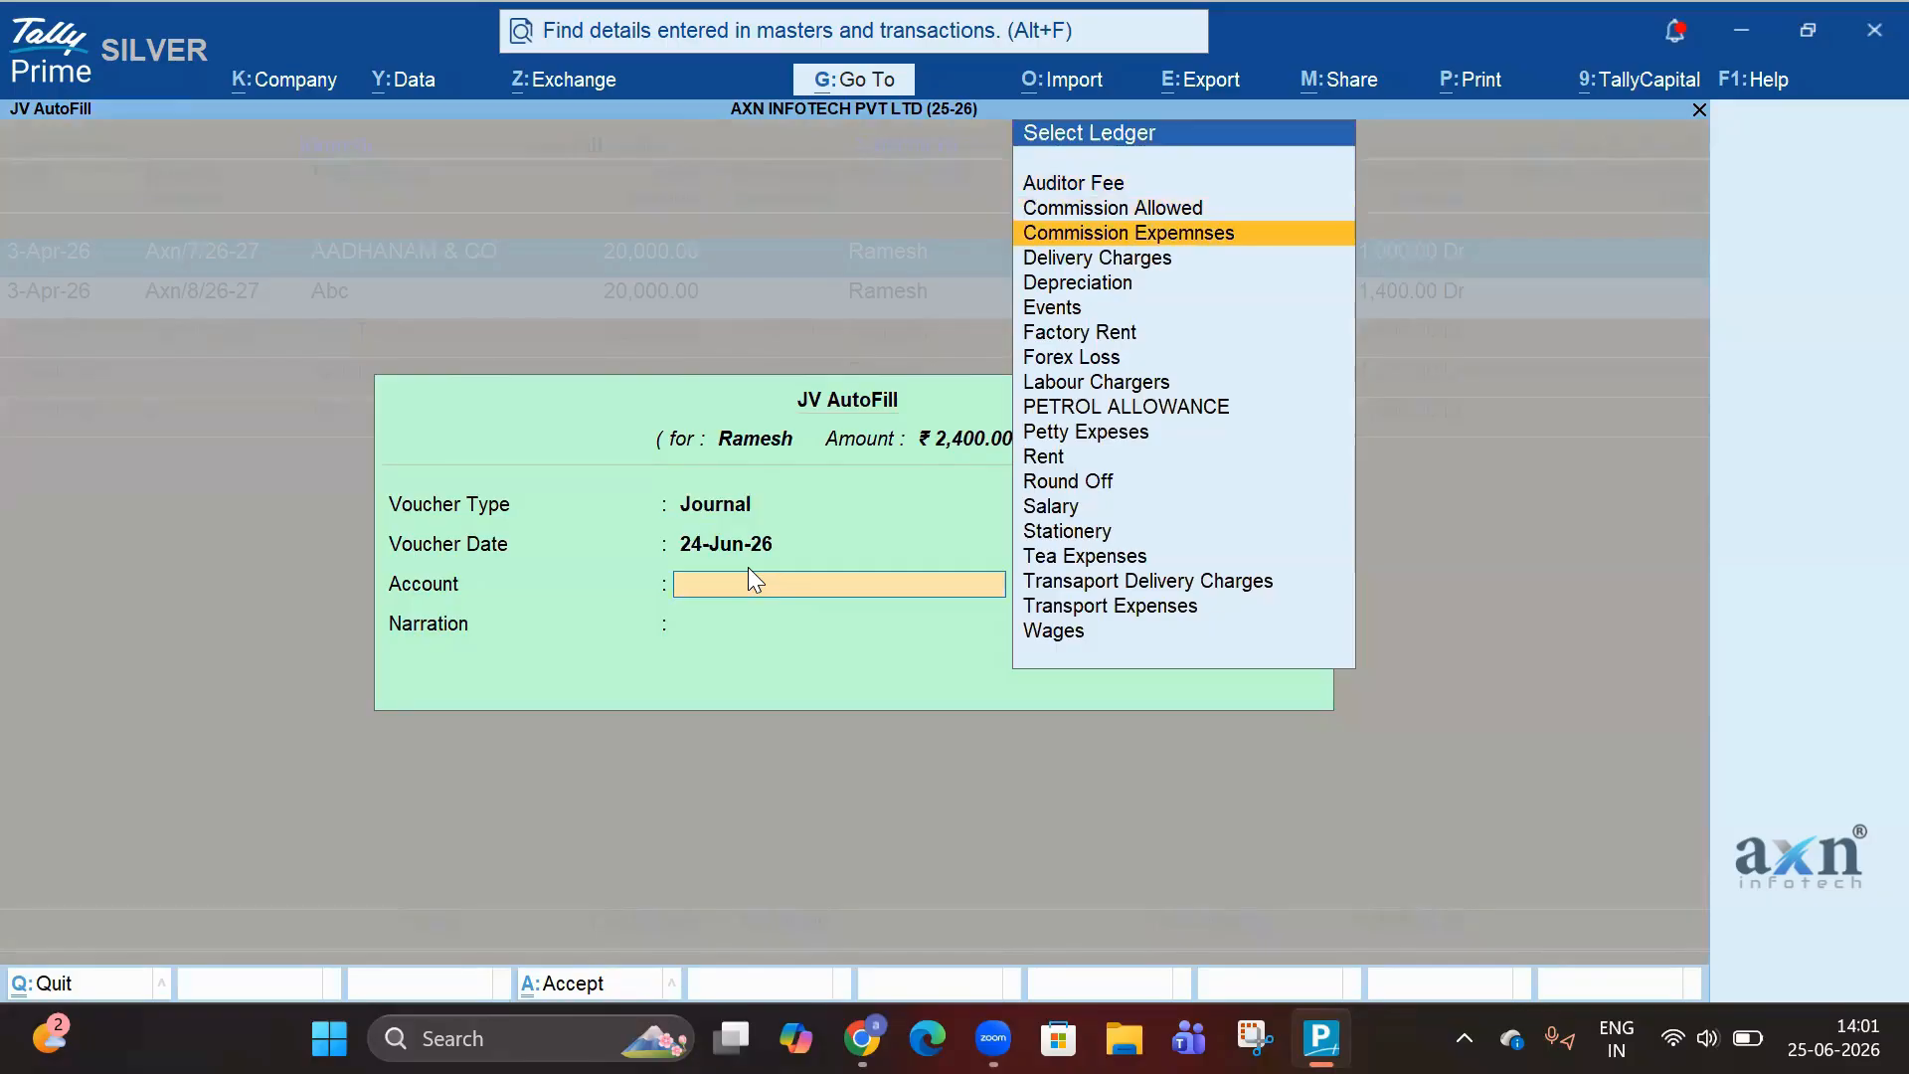
pyautogui.press('Return')
pyautogui.write('c')
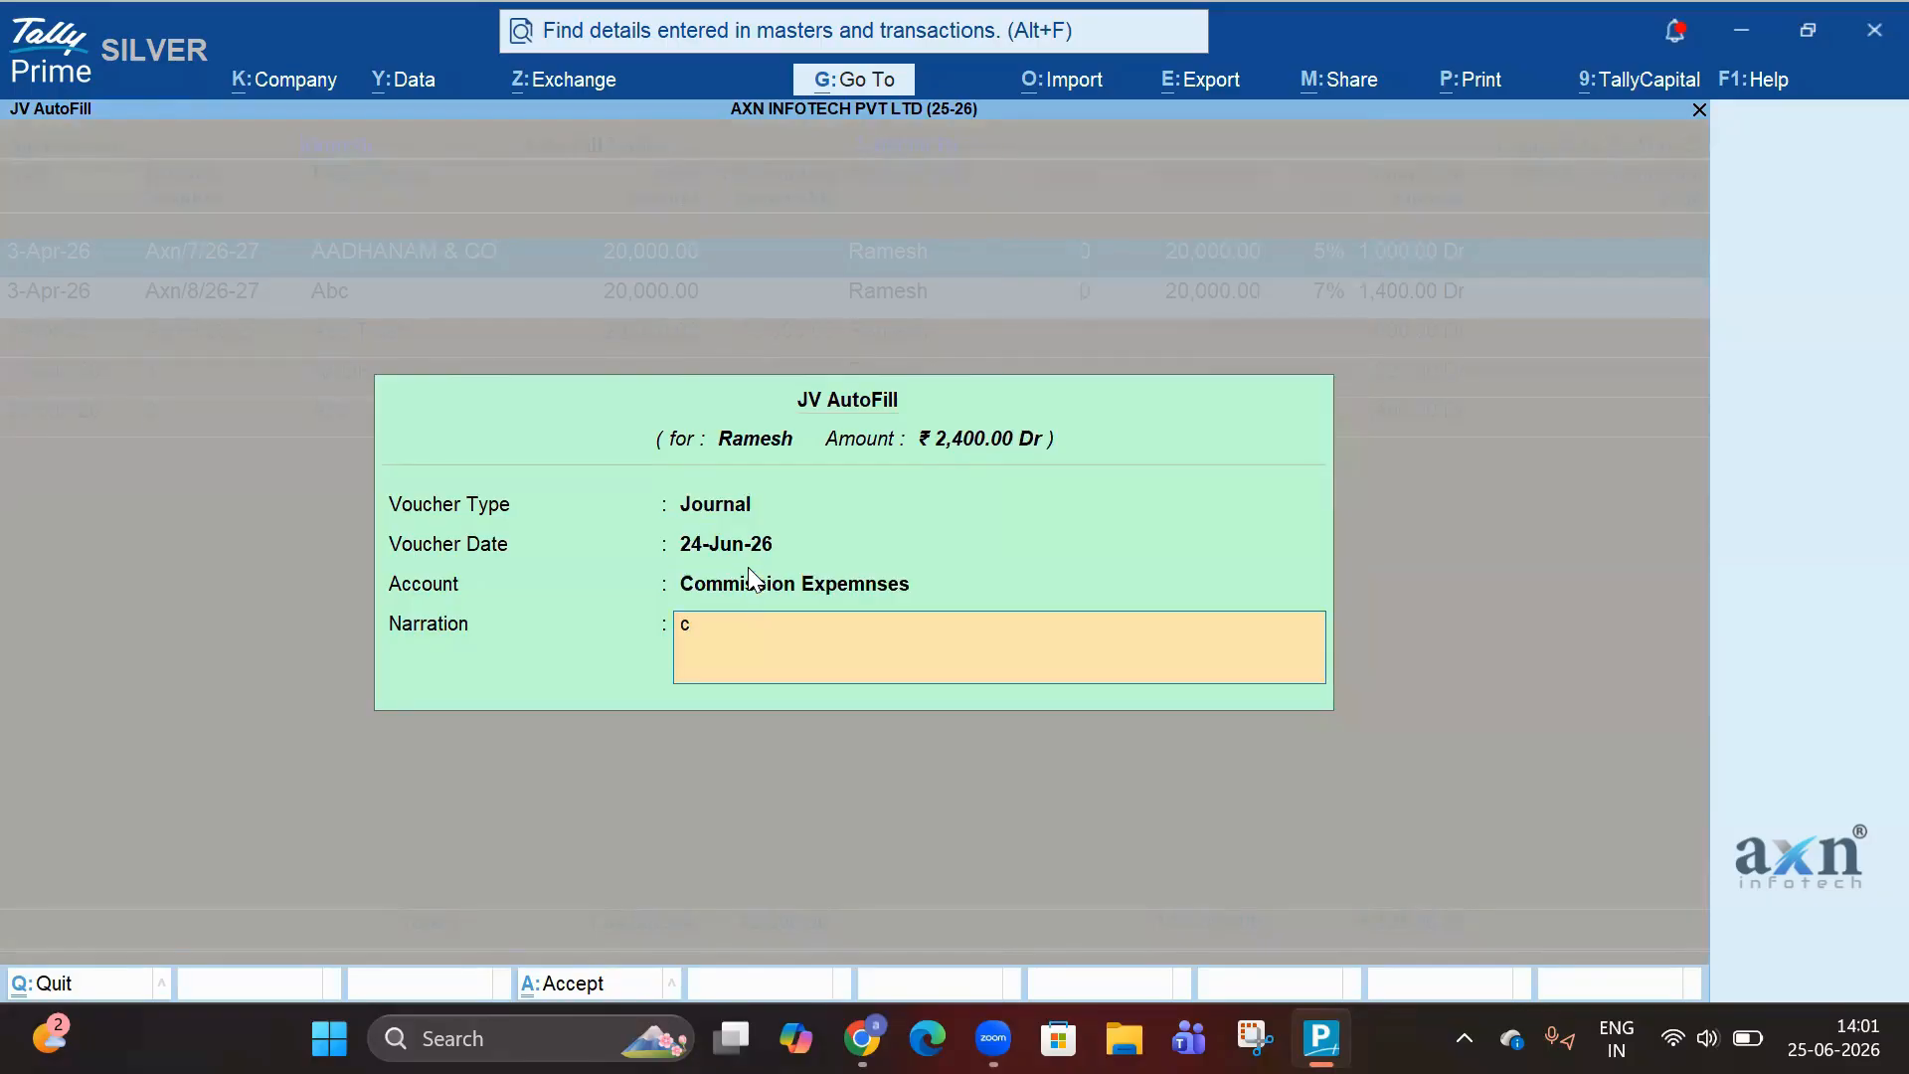
pyautogui.write('ommission paid')
pyautogui.press('Return')
pyautogui.press('Return')
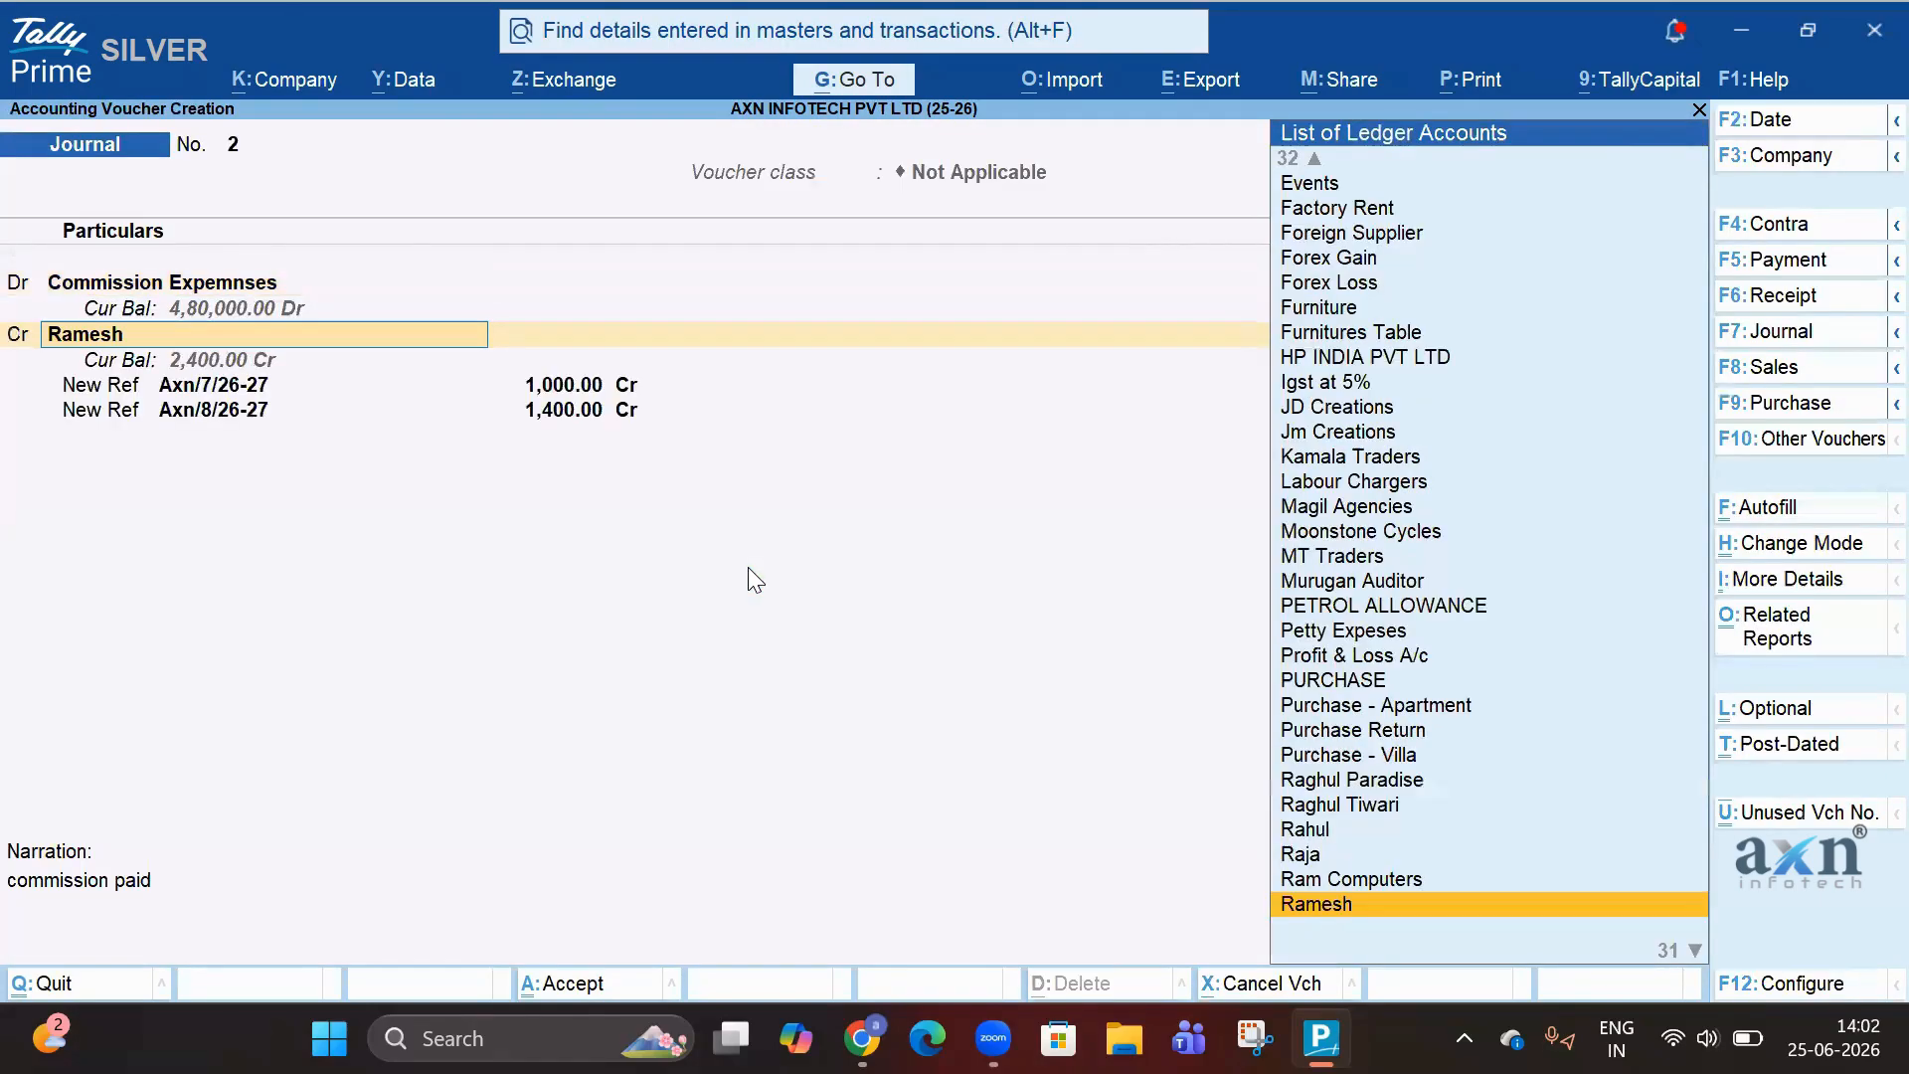
# - Accept the auto-filled commission journal voucher and save it
pyautogui.press('Return')
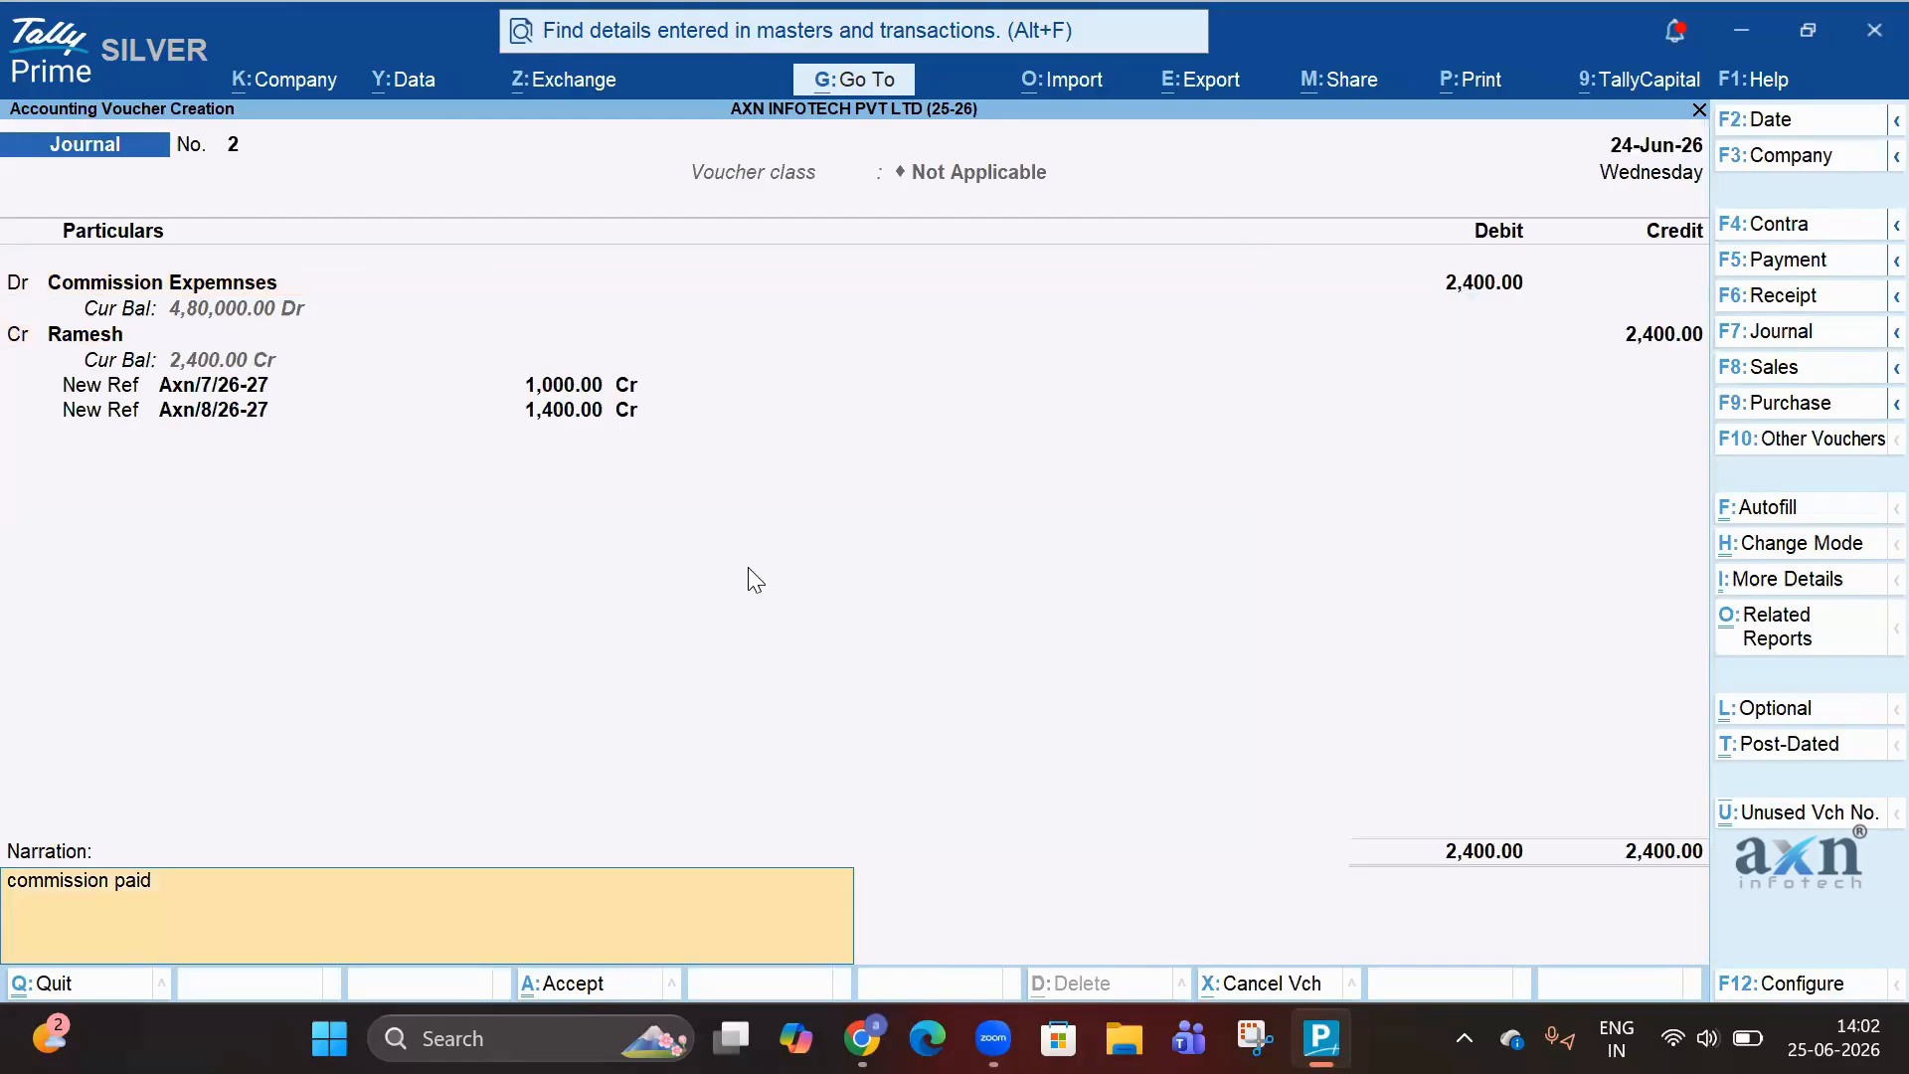
pyautogui.press('Return')
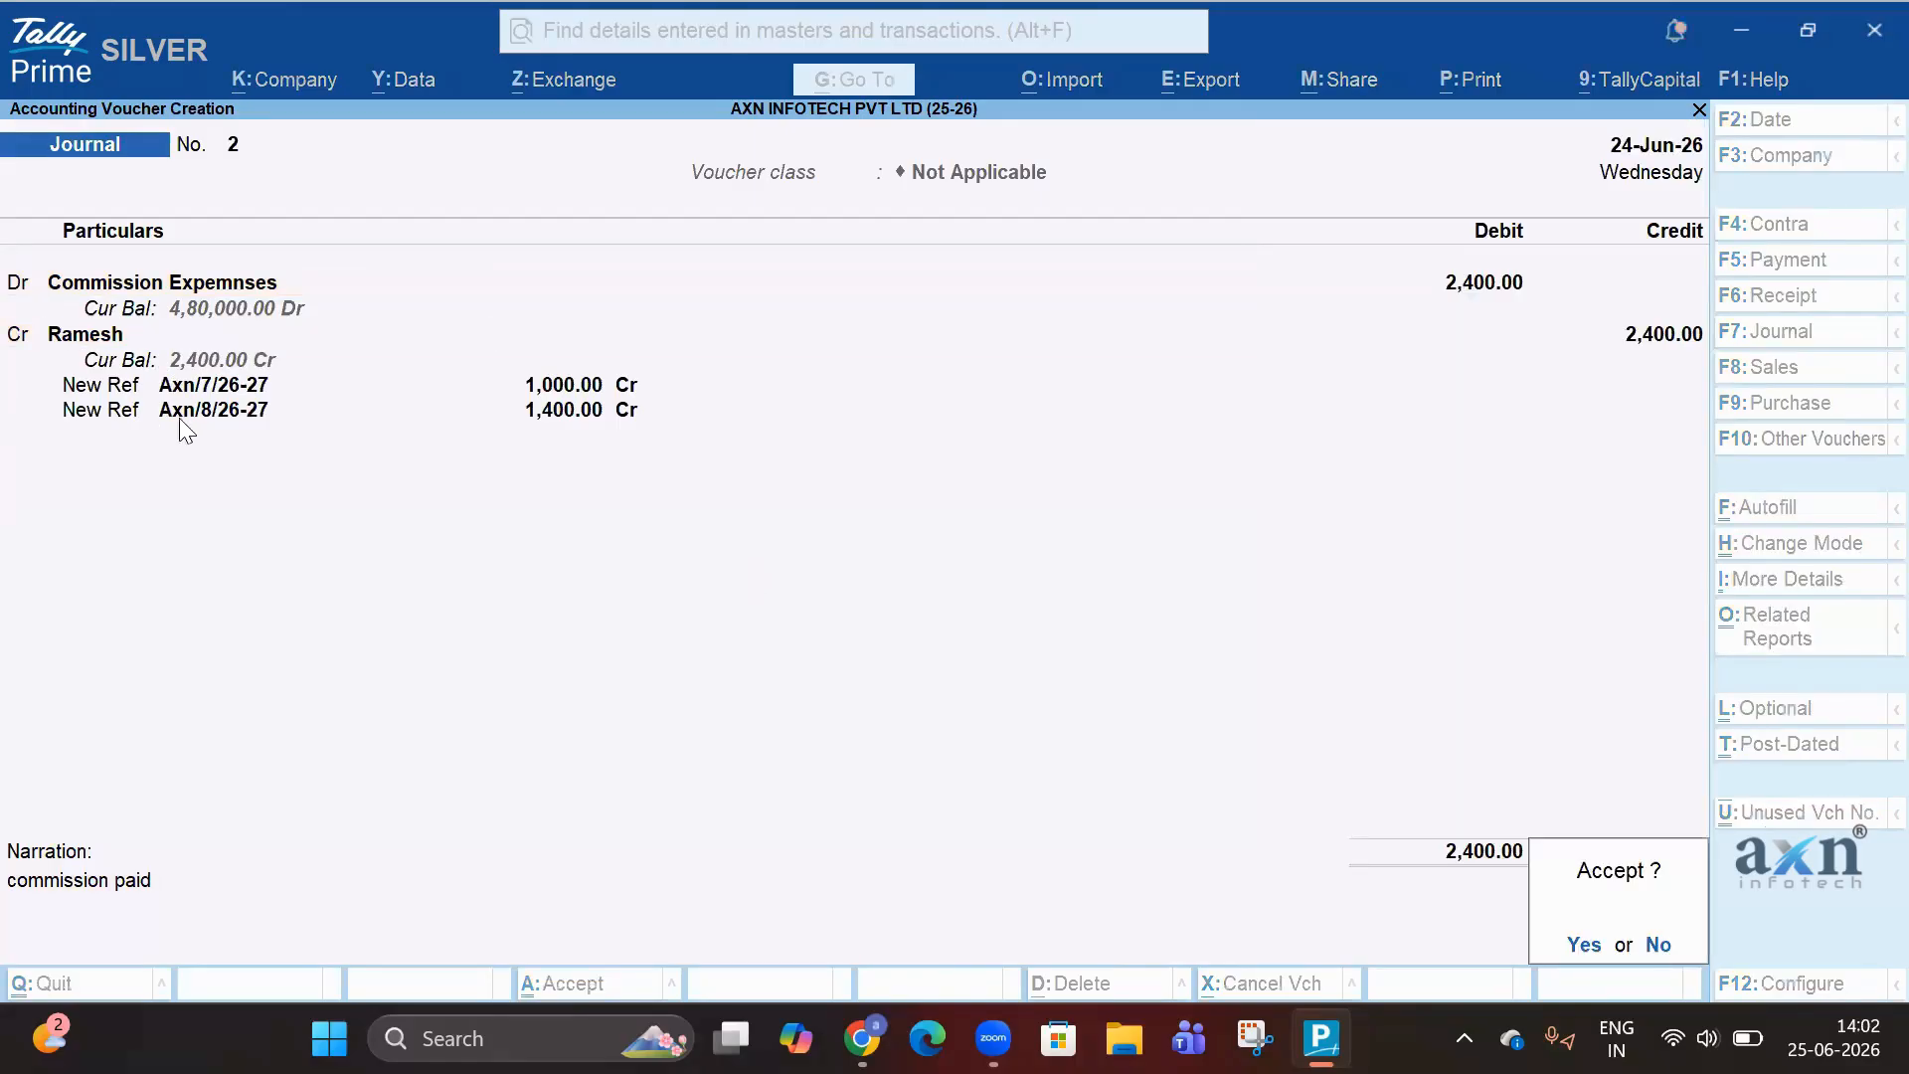
pyautogui.press('Return')
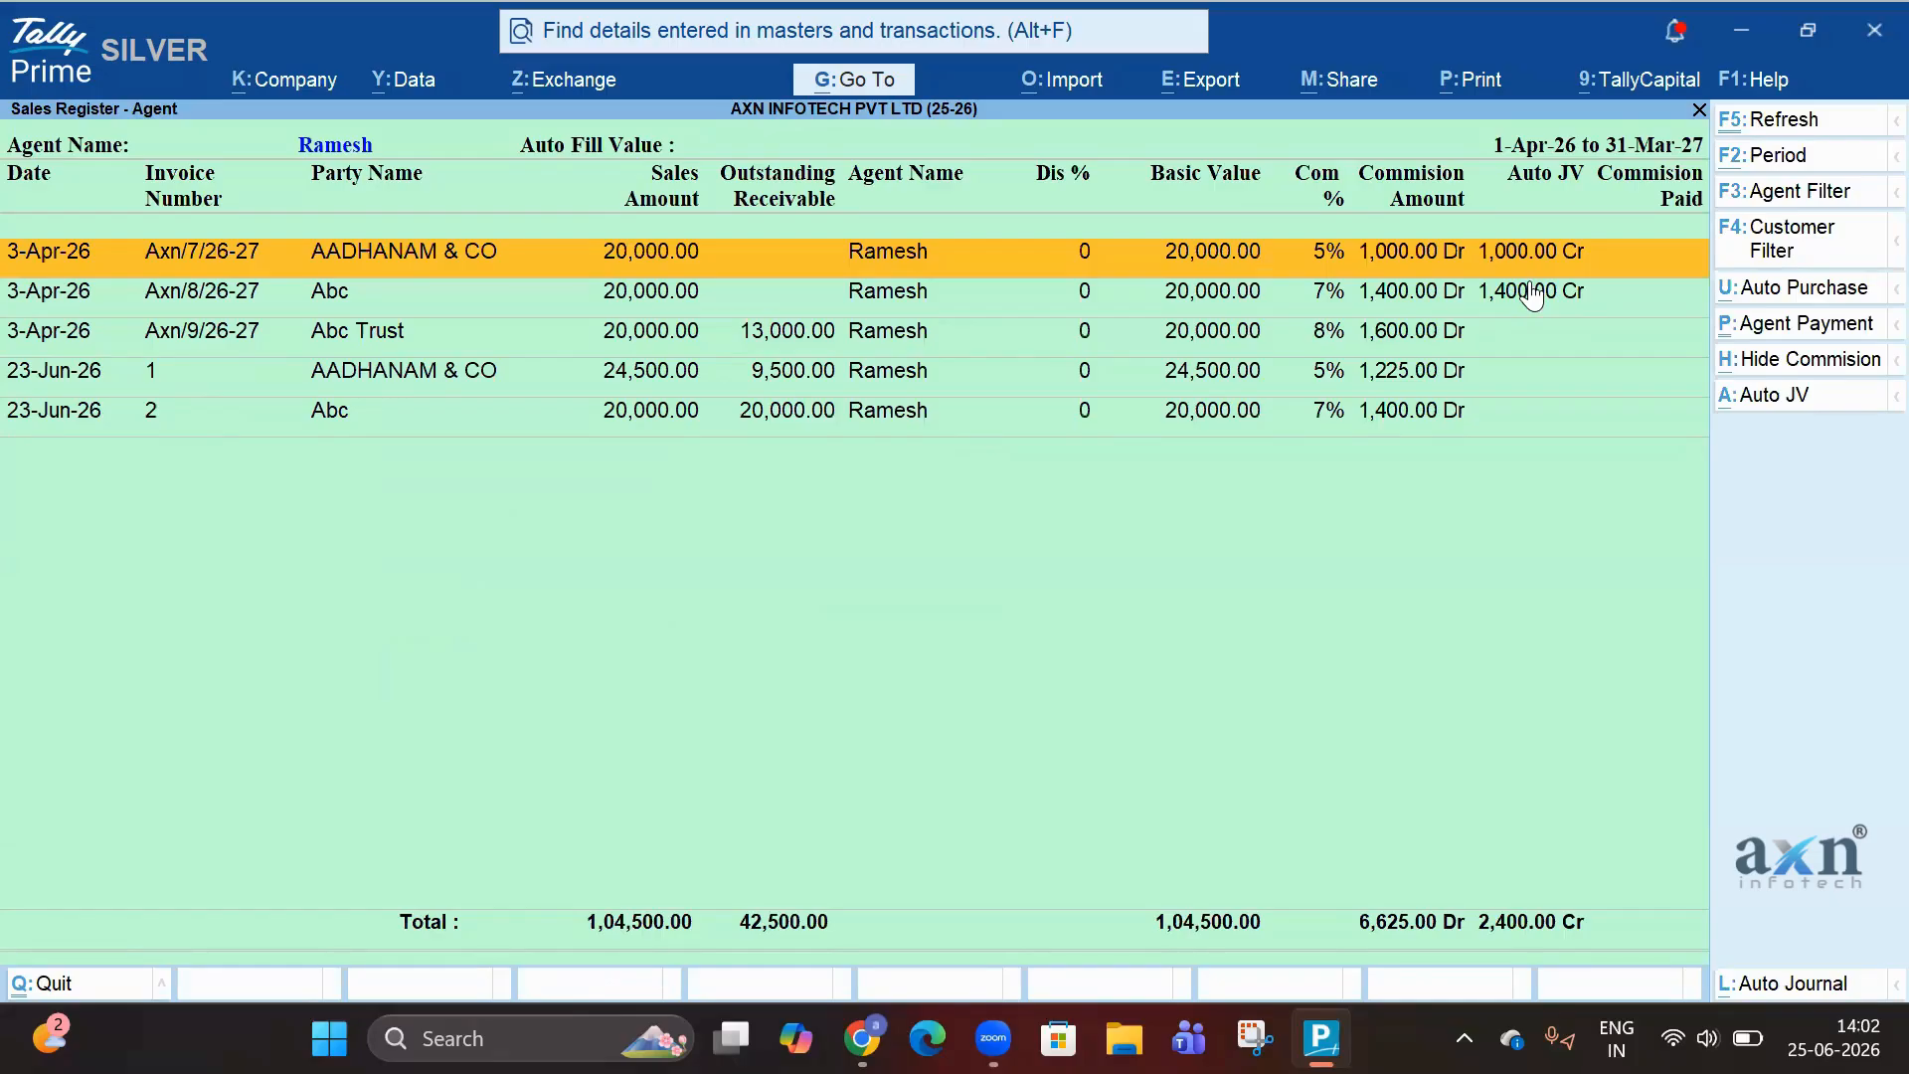
# - Leave the sales register and show the Day Book for 24-Jun-26
pyautogui.press('Escape')
pyautogui.press('Escape')
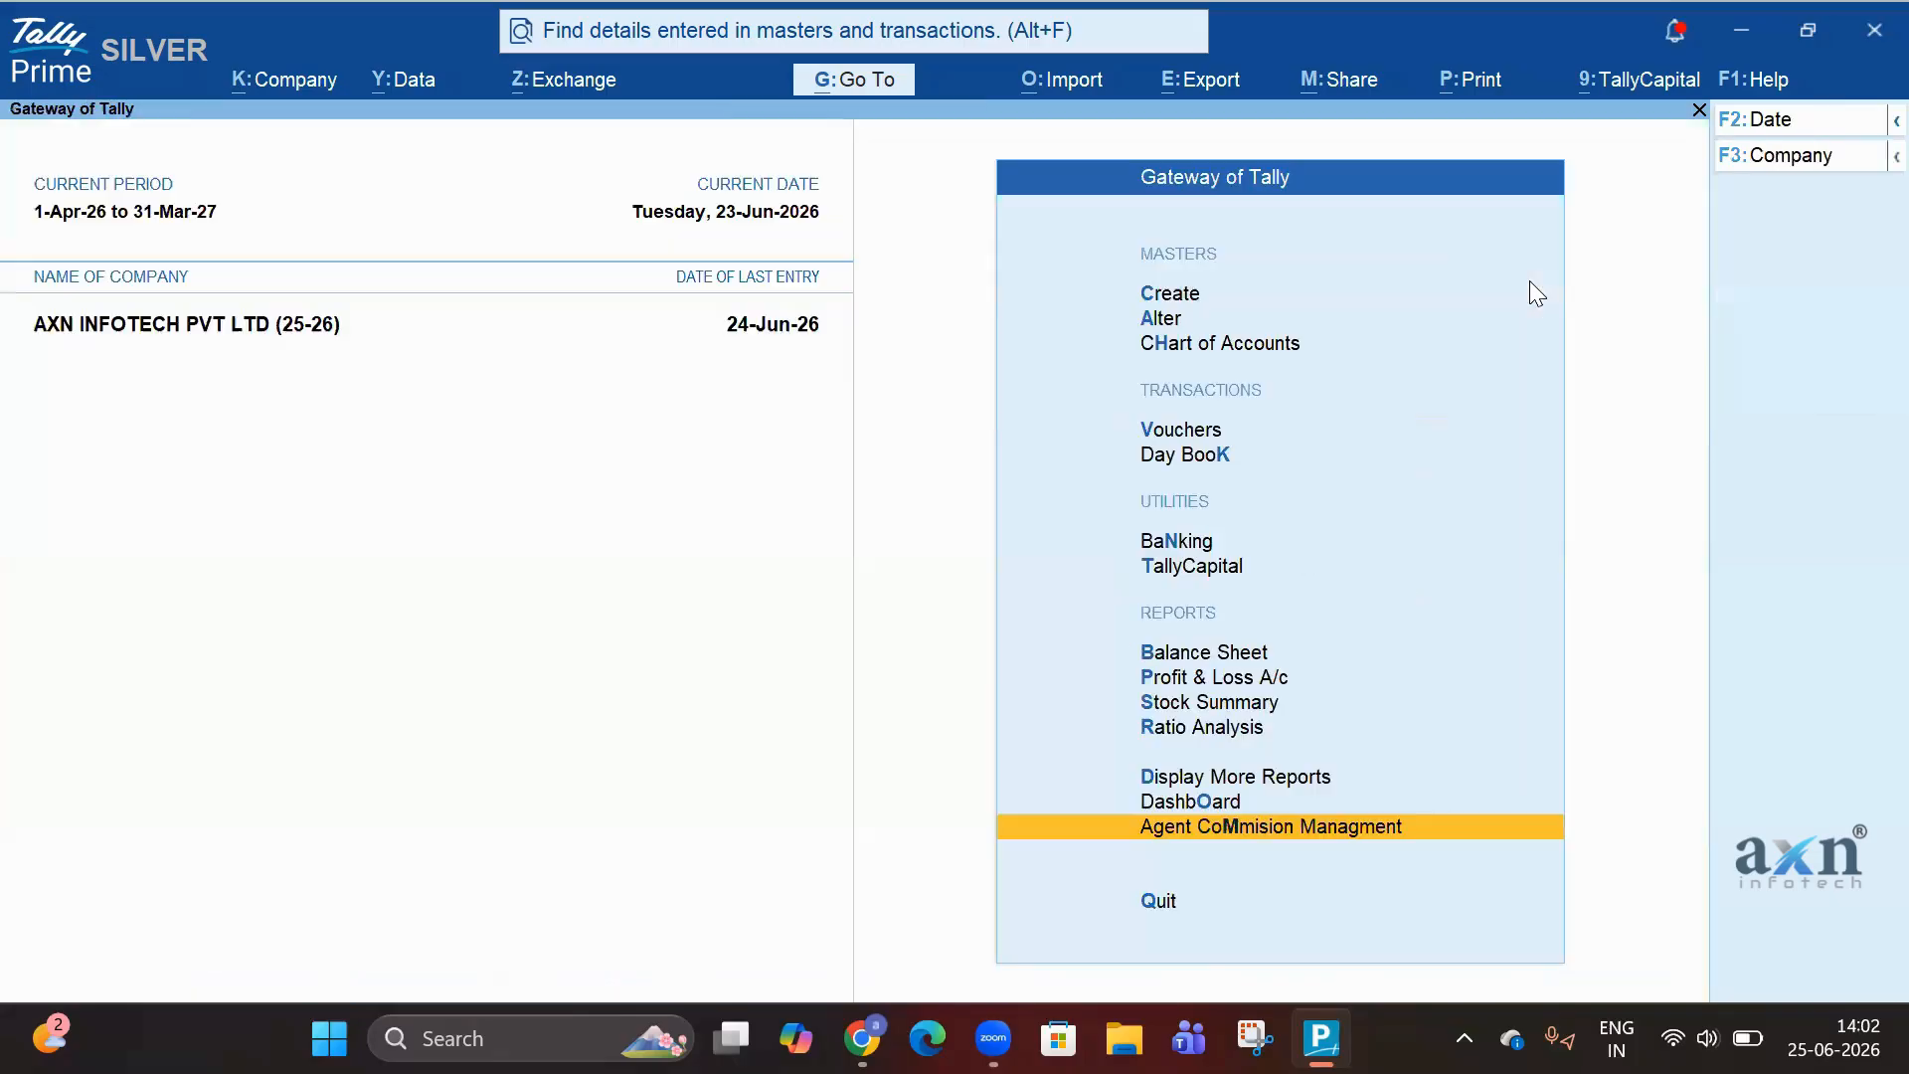
pyautogui.press('Up')
pyautogui.press('Up')
pyautogui.press('Up')
pyautogui.press('Up')
pyautogui.press('Up')
pyautogui.press('Up')
pyautogui.press('Up')
pyautogui.press('Up')
pyautogui.press('Up')
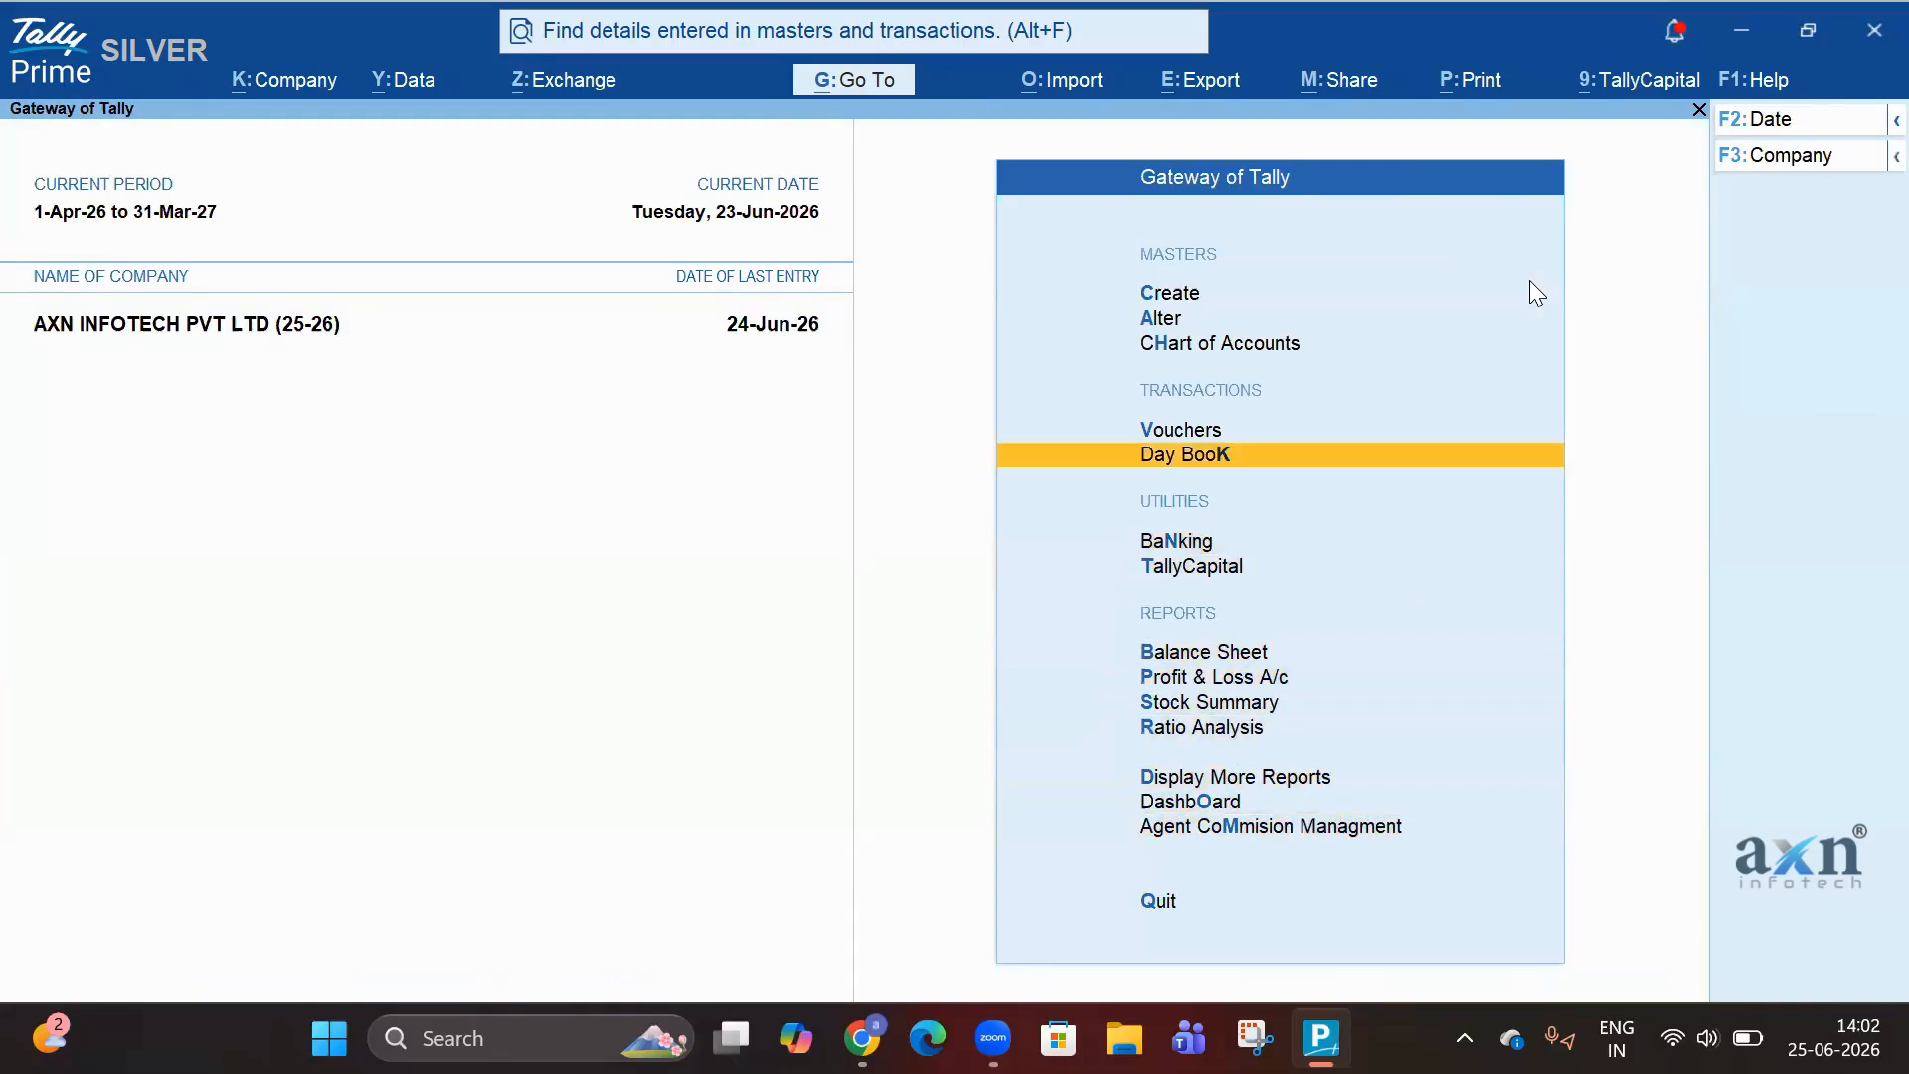
pyautogui.press('Return')
pyautogui.press('F2')
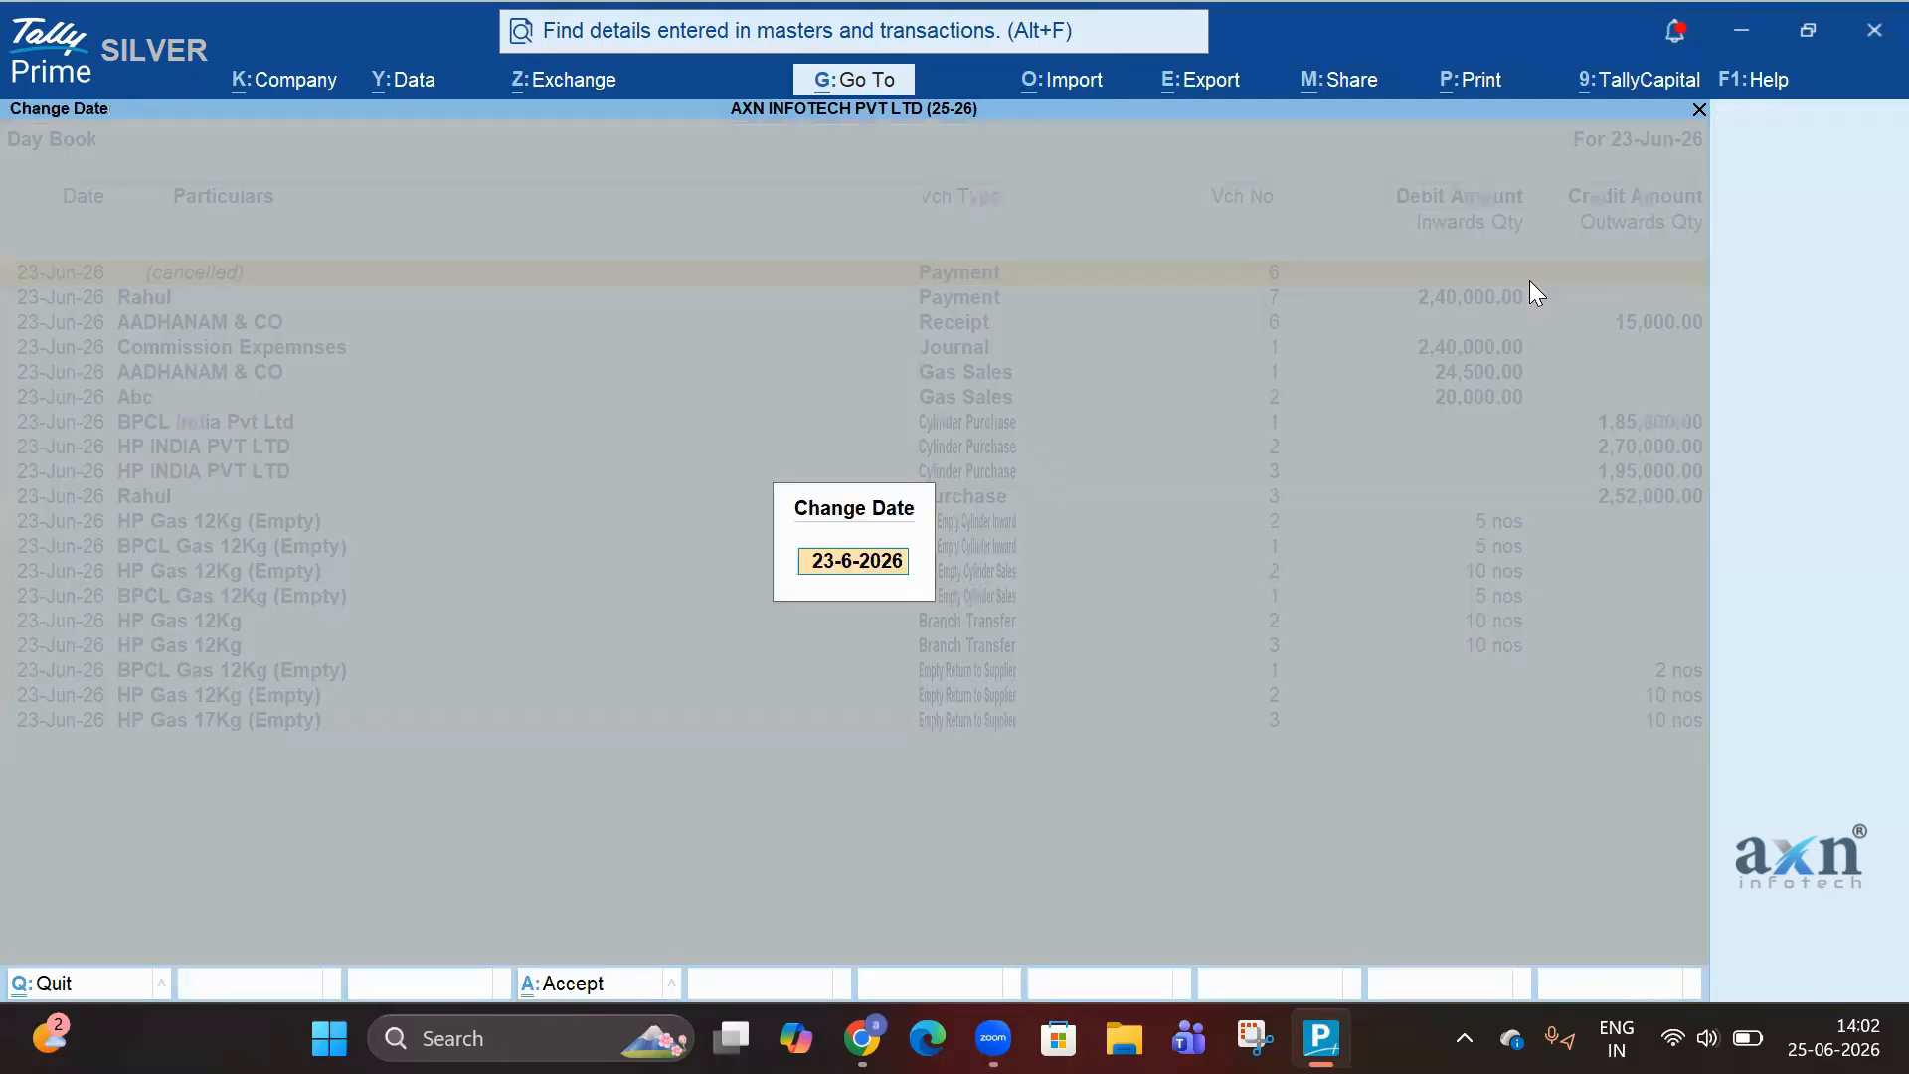
pyautogui.write('24.6')
pyautogui.press('Return')
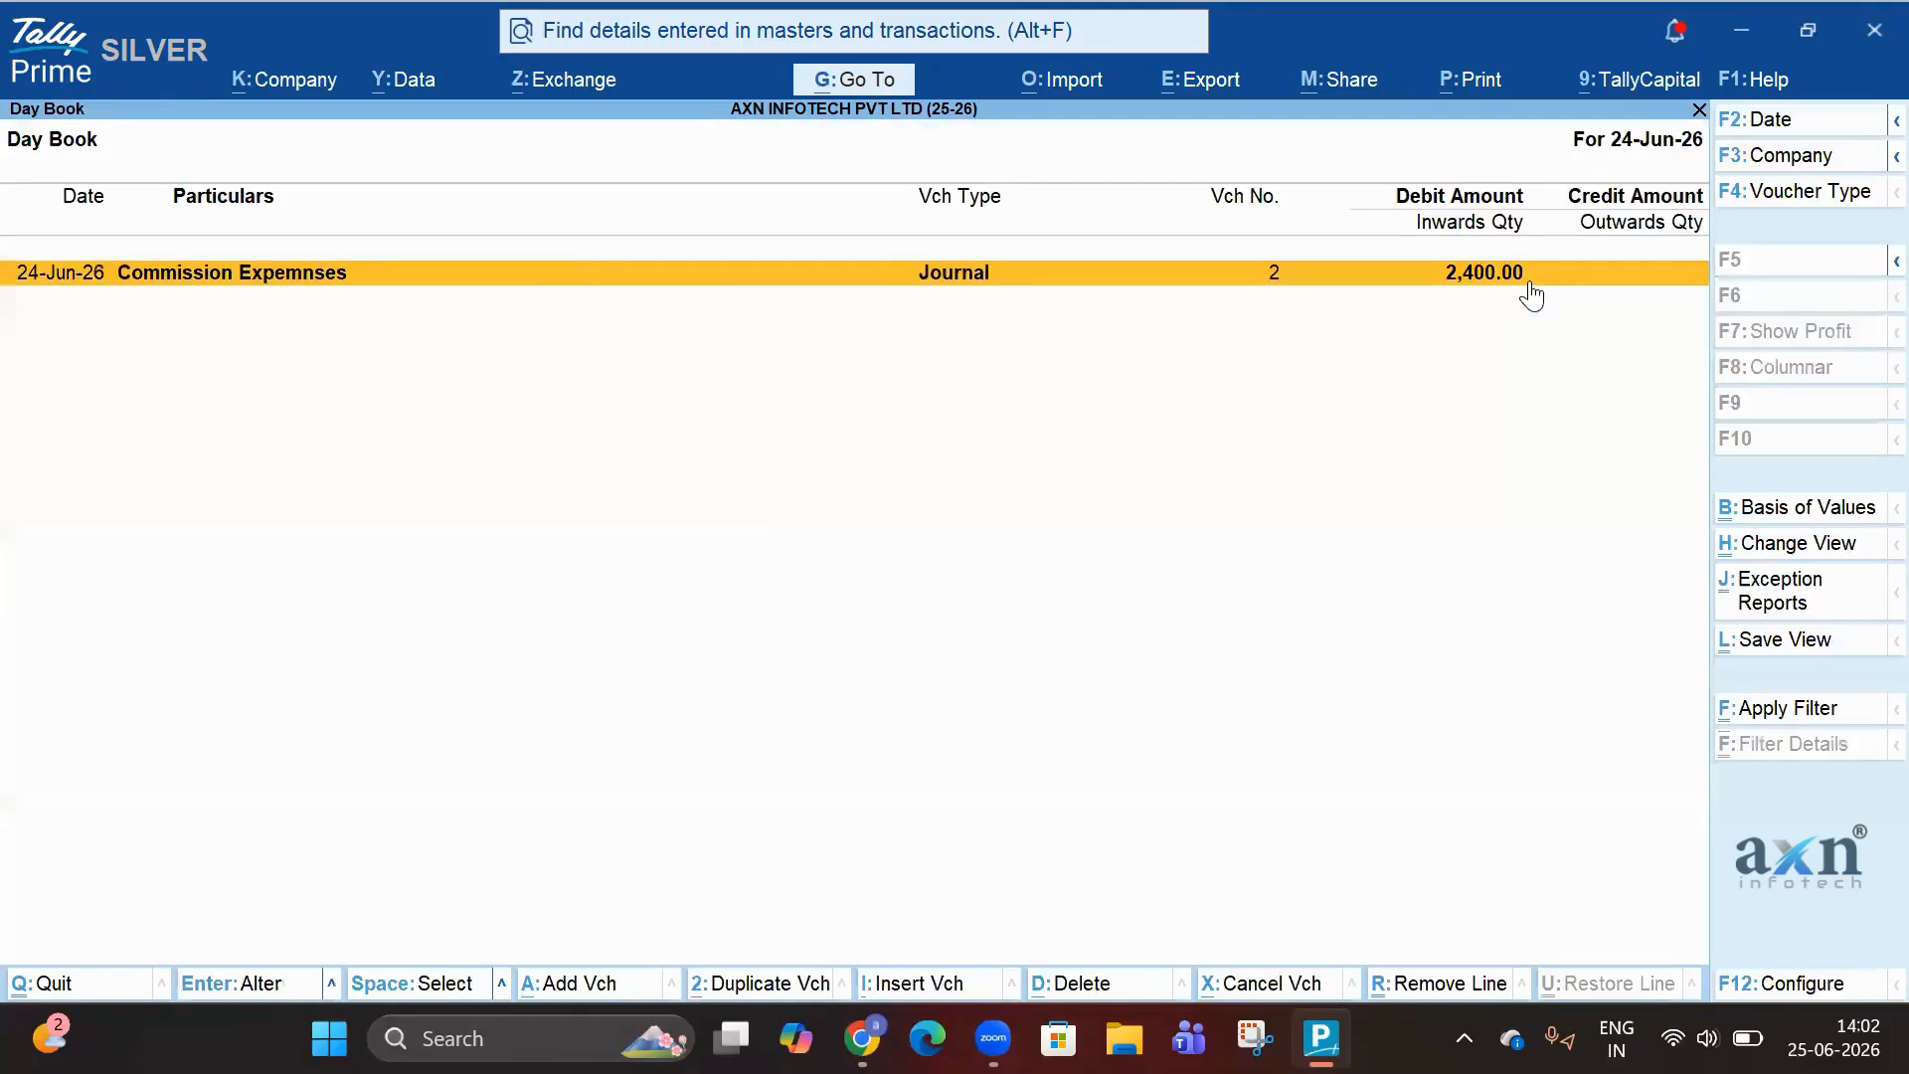
# - Review the Commission Expemnses journal voucher's bill references and return to the Day Book without changing it
pyautogui.press('Return')
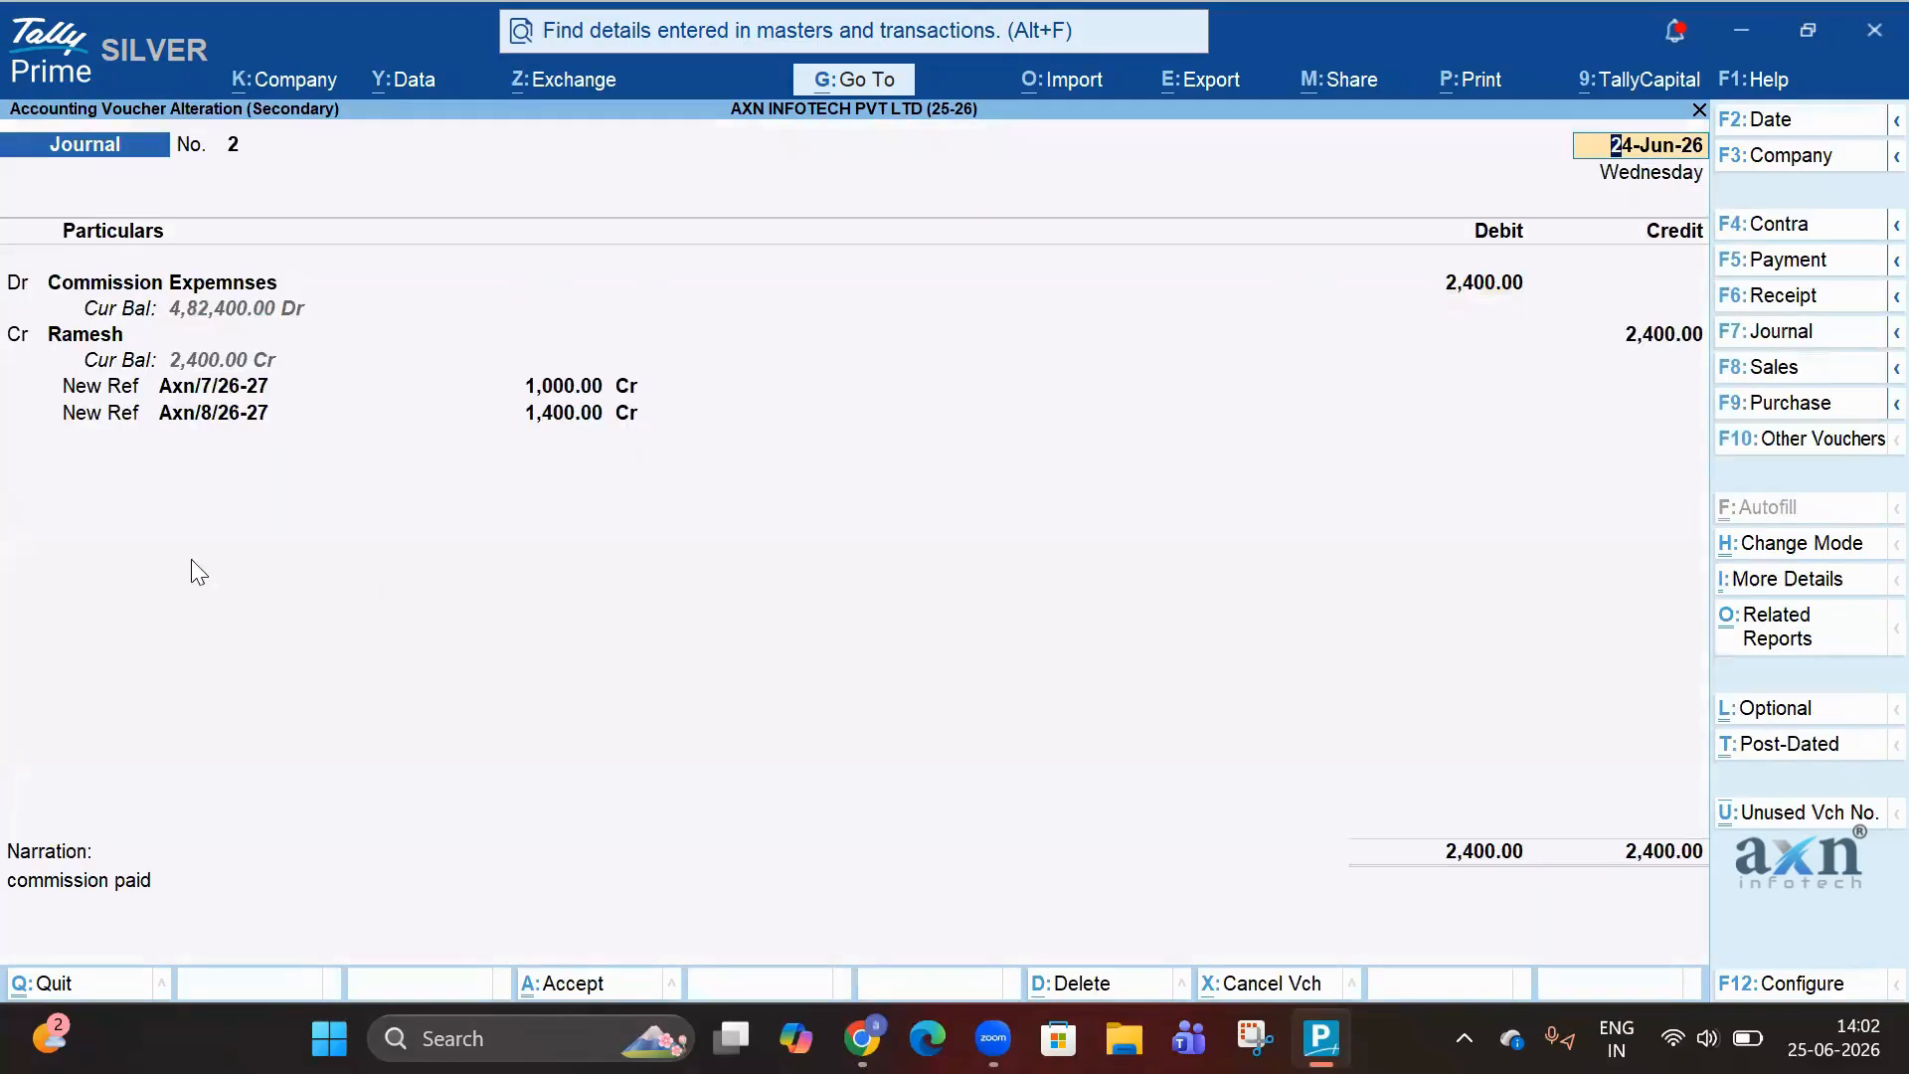
pyautogui.press('Escape')
pyautogui.press('y')
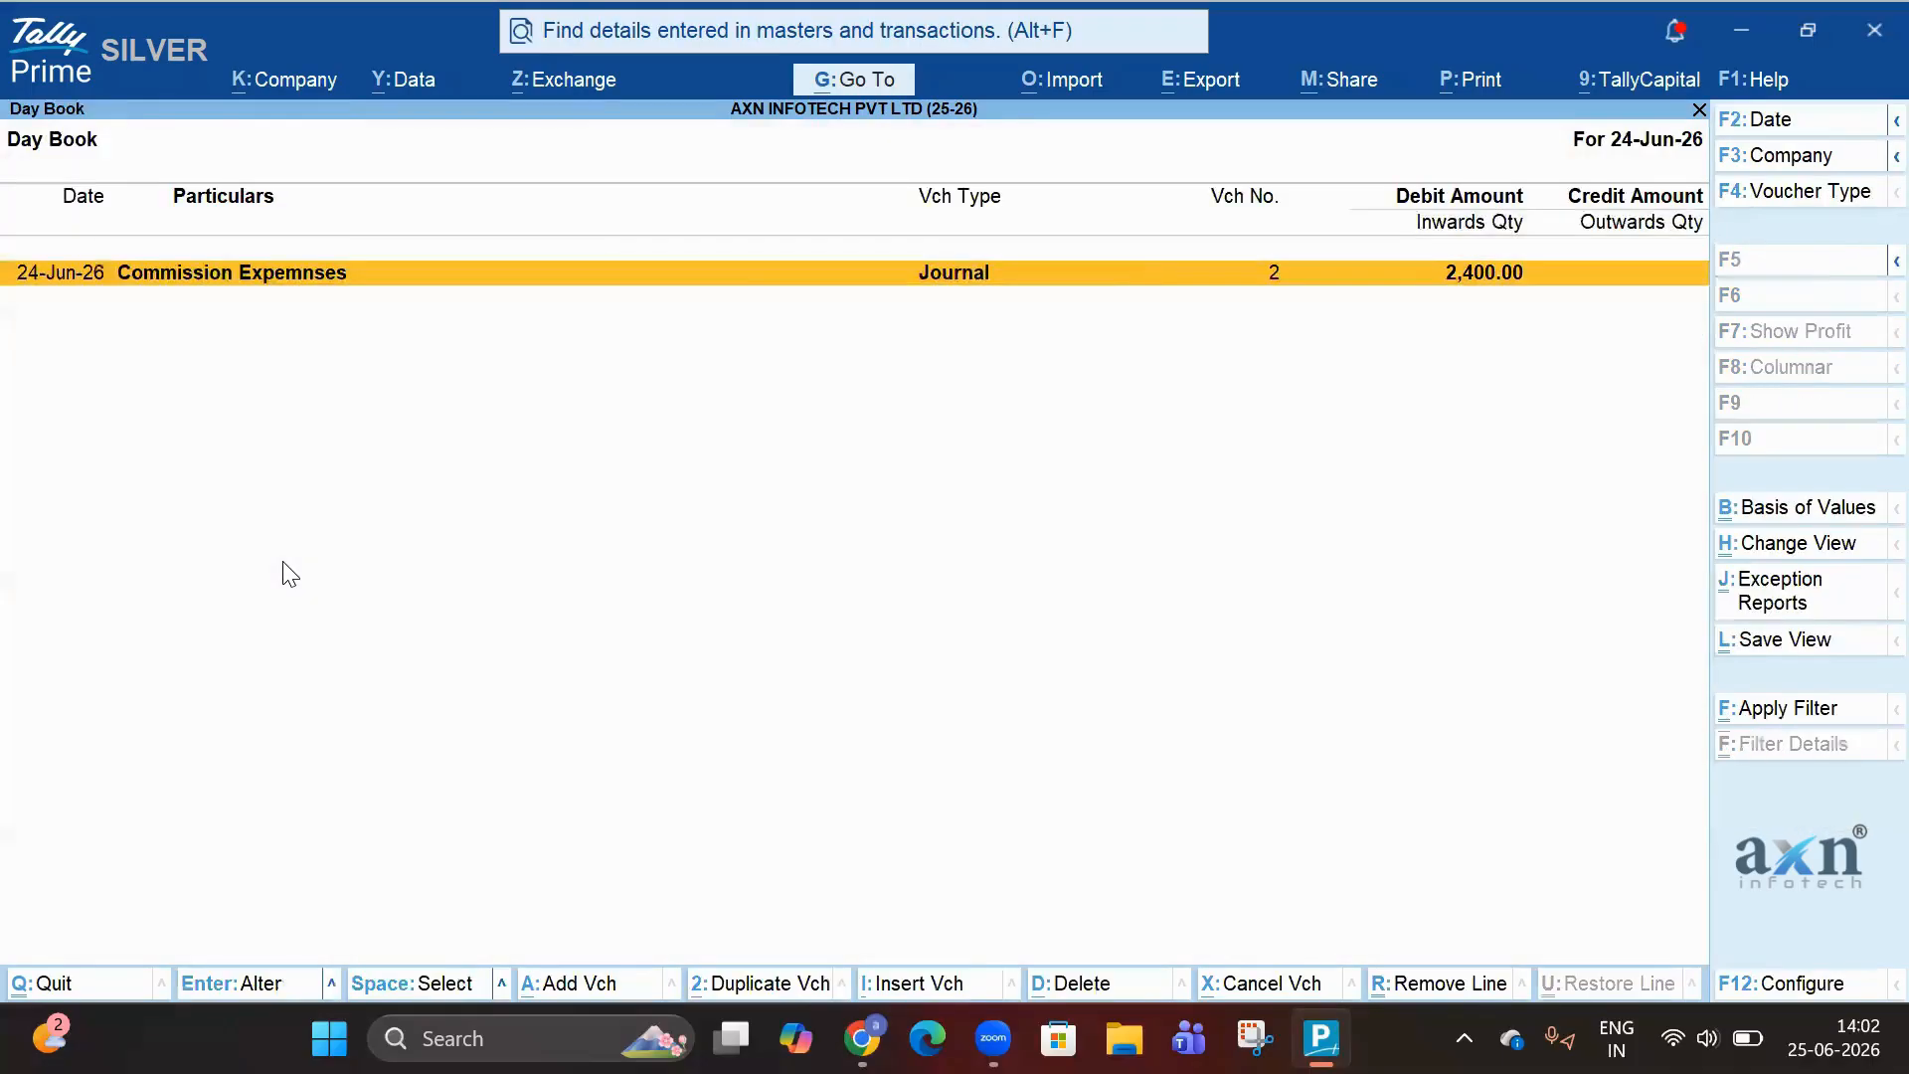
# - Return to the agent-wise sales register and set its period to 1-Apr-26 through 31-Mar-27
pyautogui.press('Escape')
pyautogui.press('Down')
pyautogui.press('Down')
pyautogui.press('Down')
pyautogui.press('Down')
pyautogui.press('Down')
pyautogui.press('Down')
pyautogui.press('Down')
pyautogui.press('Down')
pyautogui.press('Down')
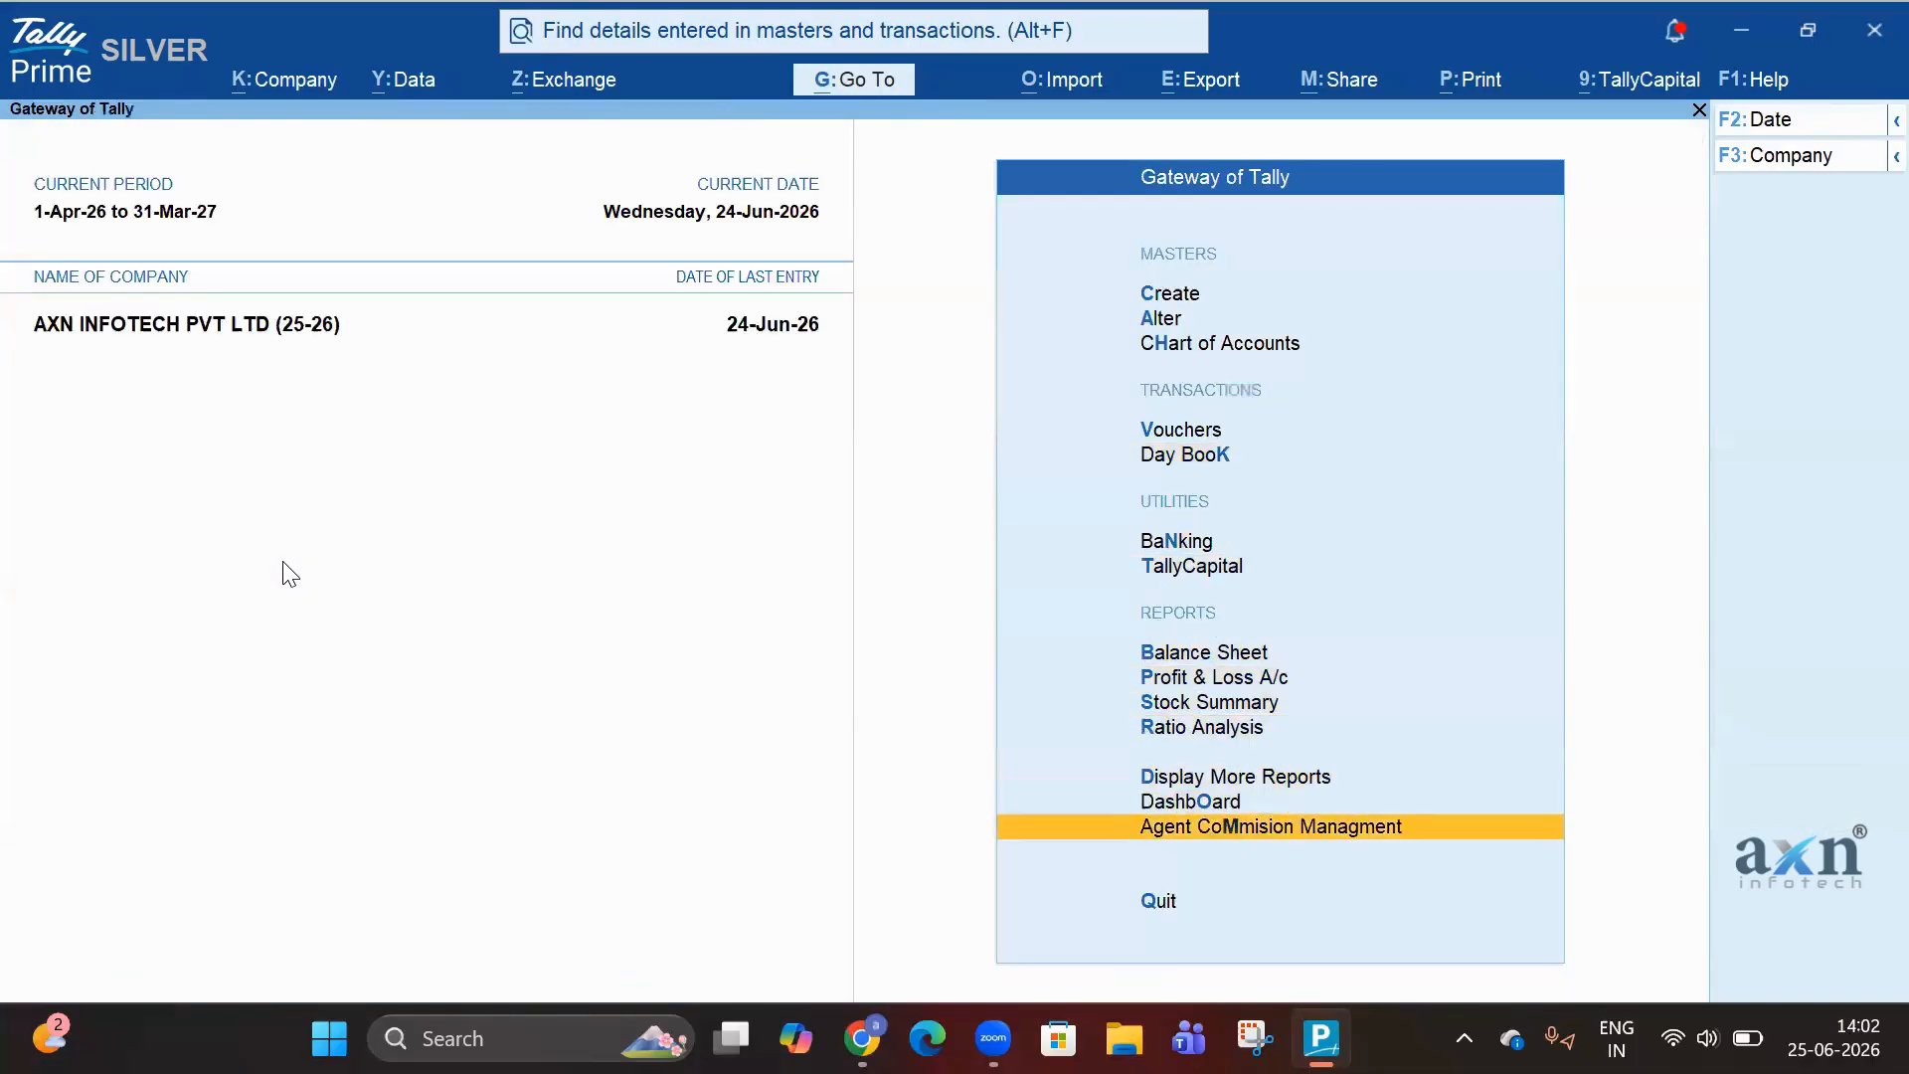
pyautogui.press('Return')
pyautogui.press('Return')
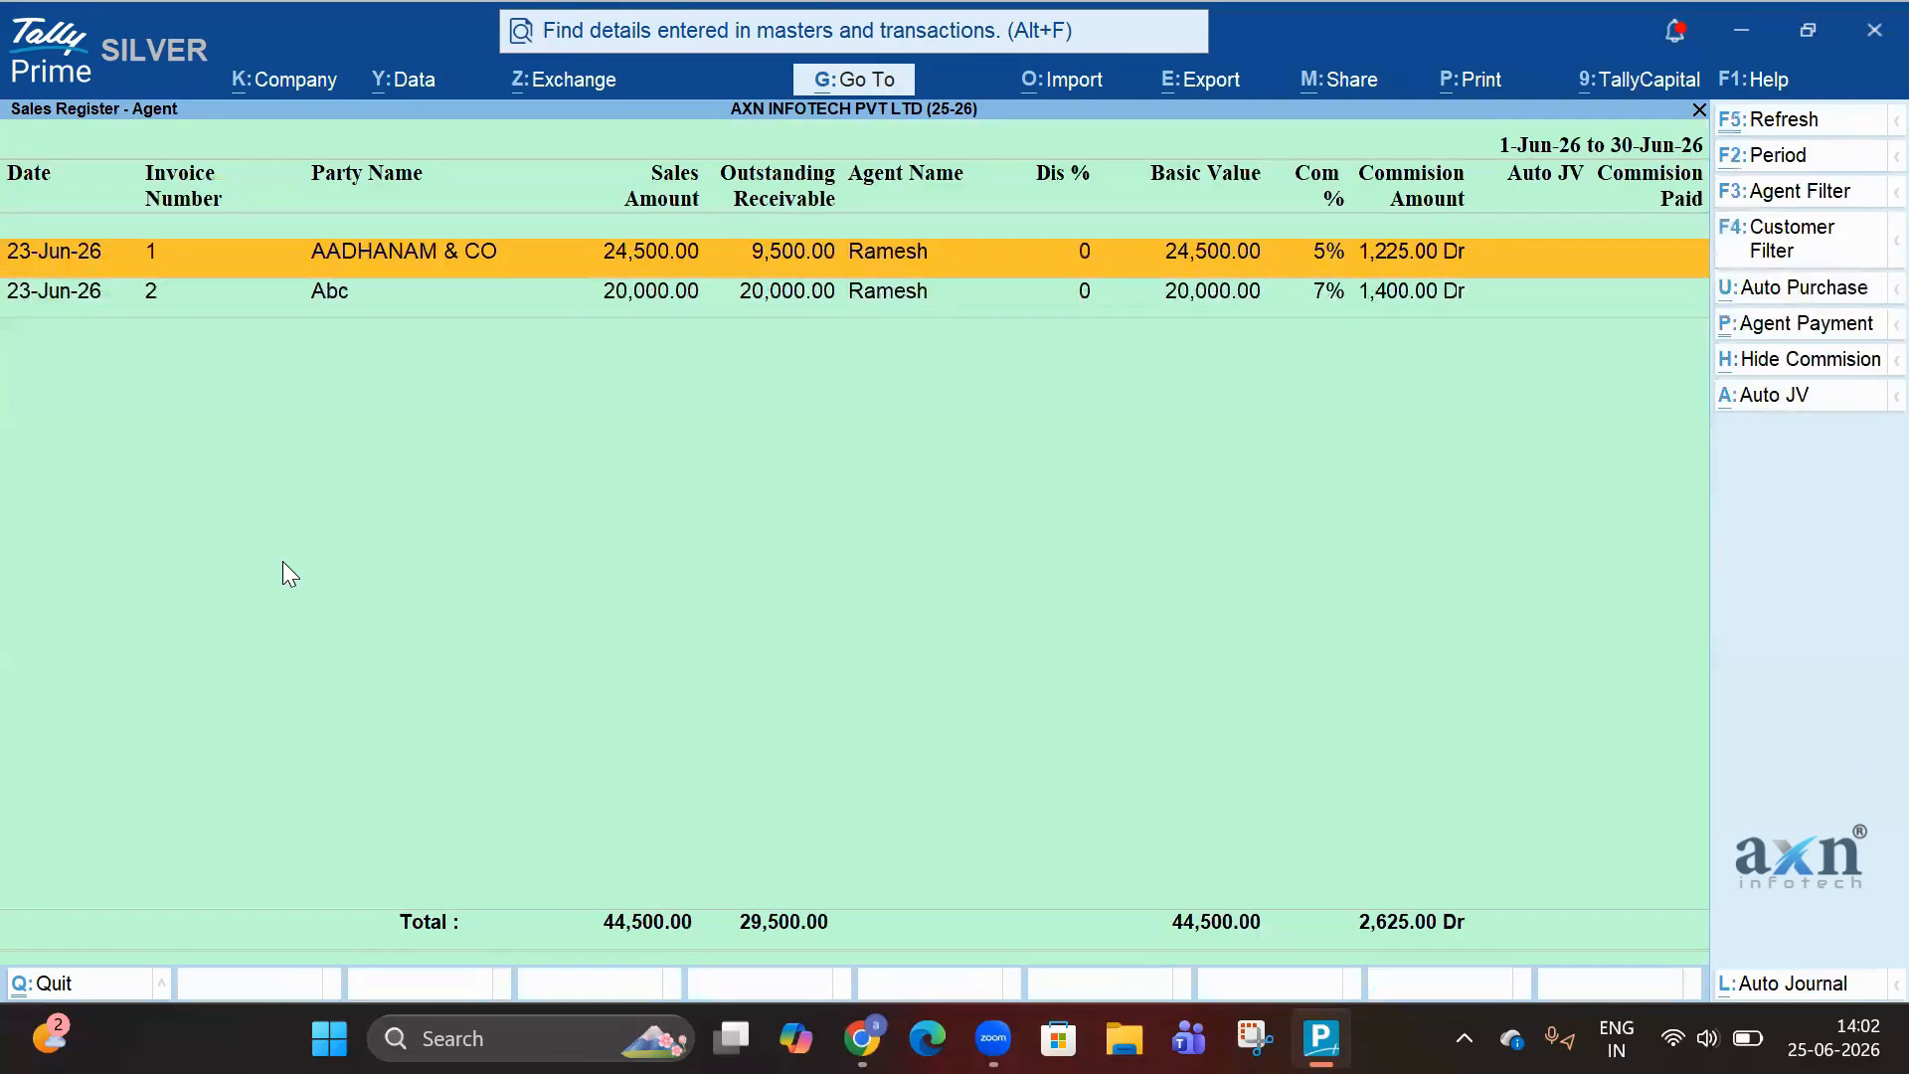
pyautogui.press('F2')
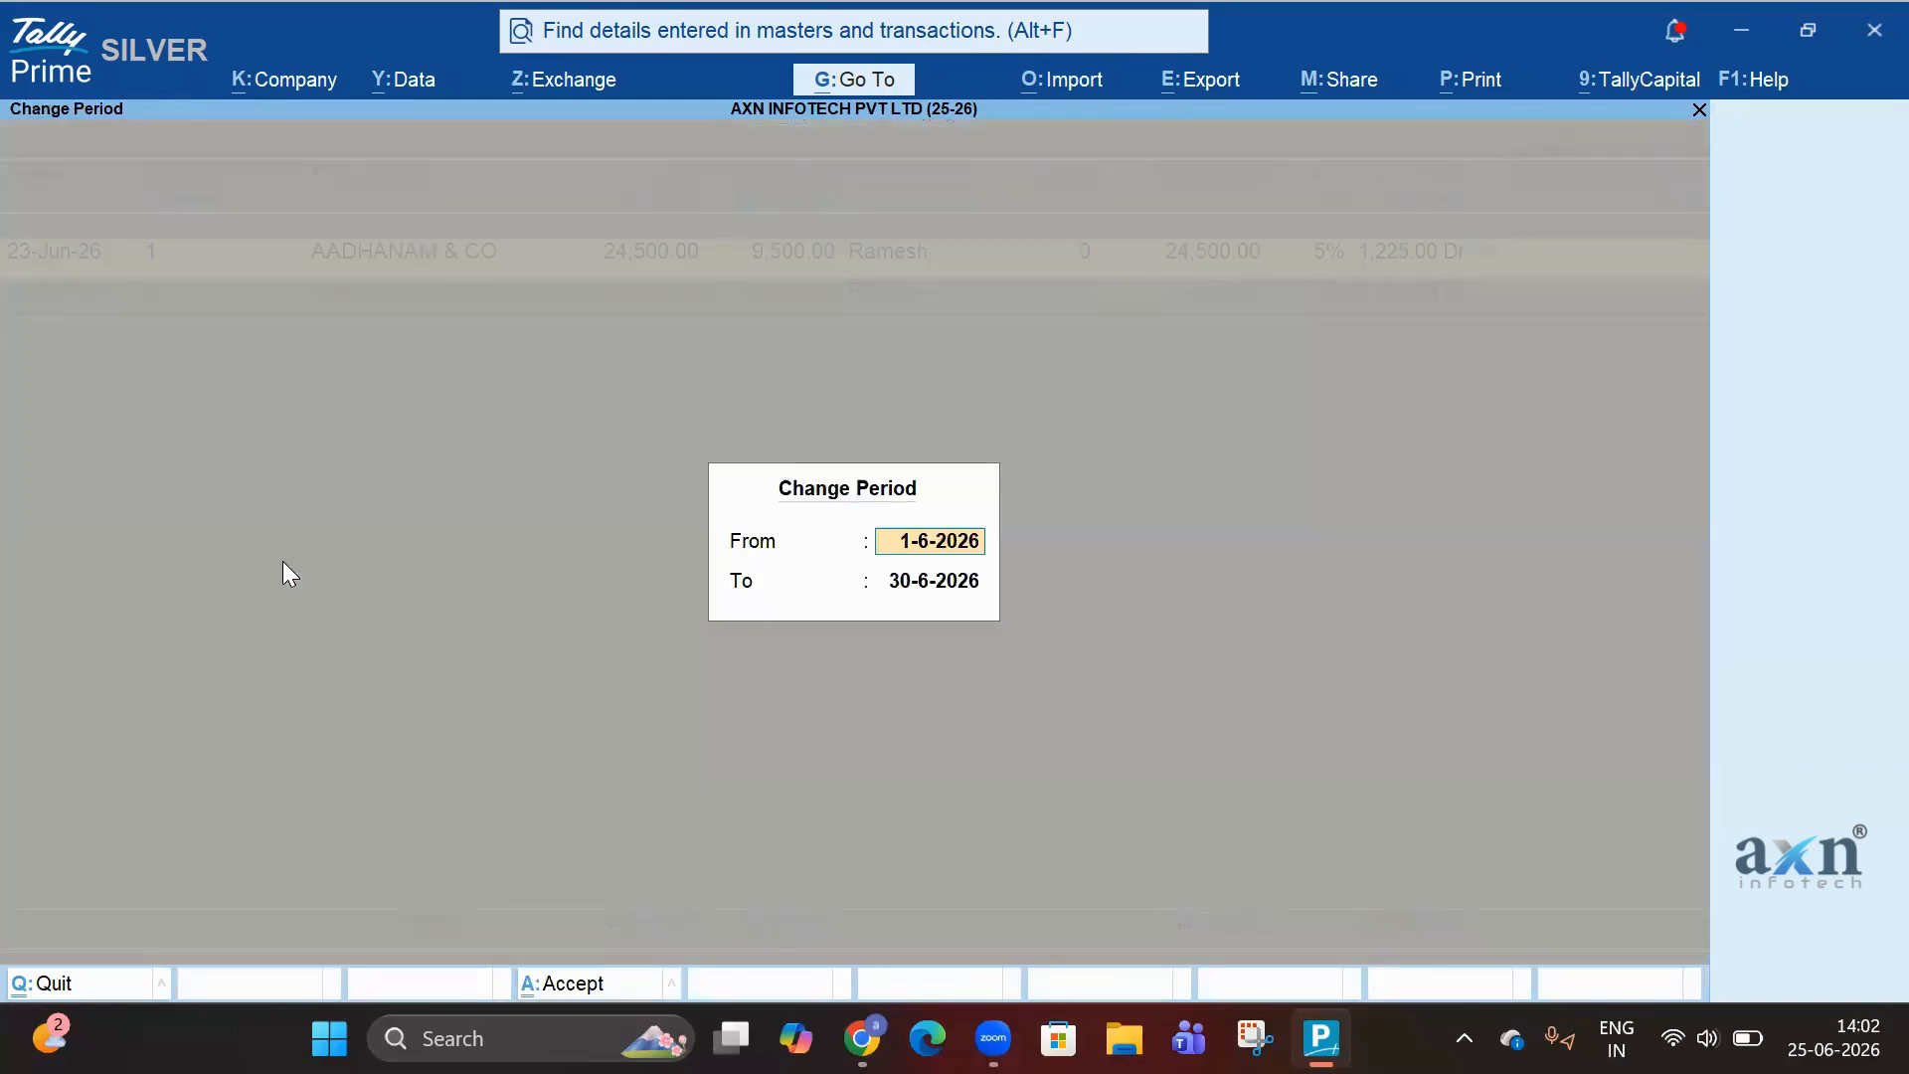
pyautogui.write('1-4')
pyautogui.press('Return')
pyautogui.write('31.')
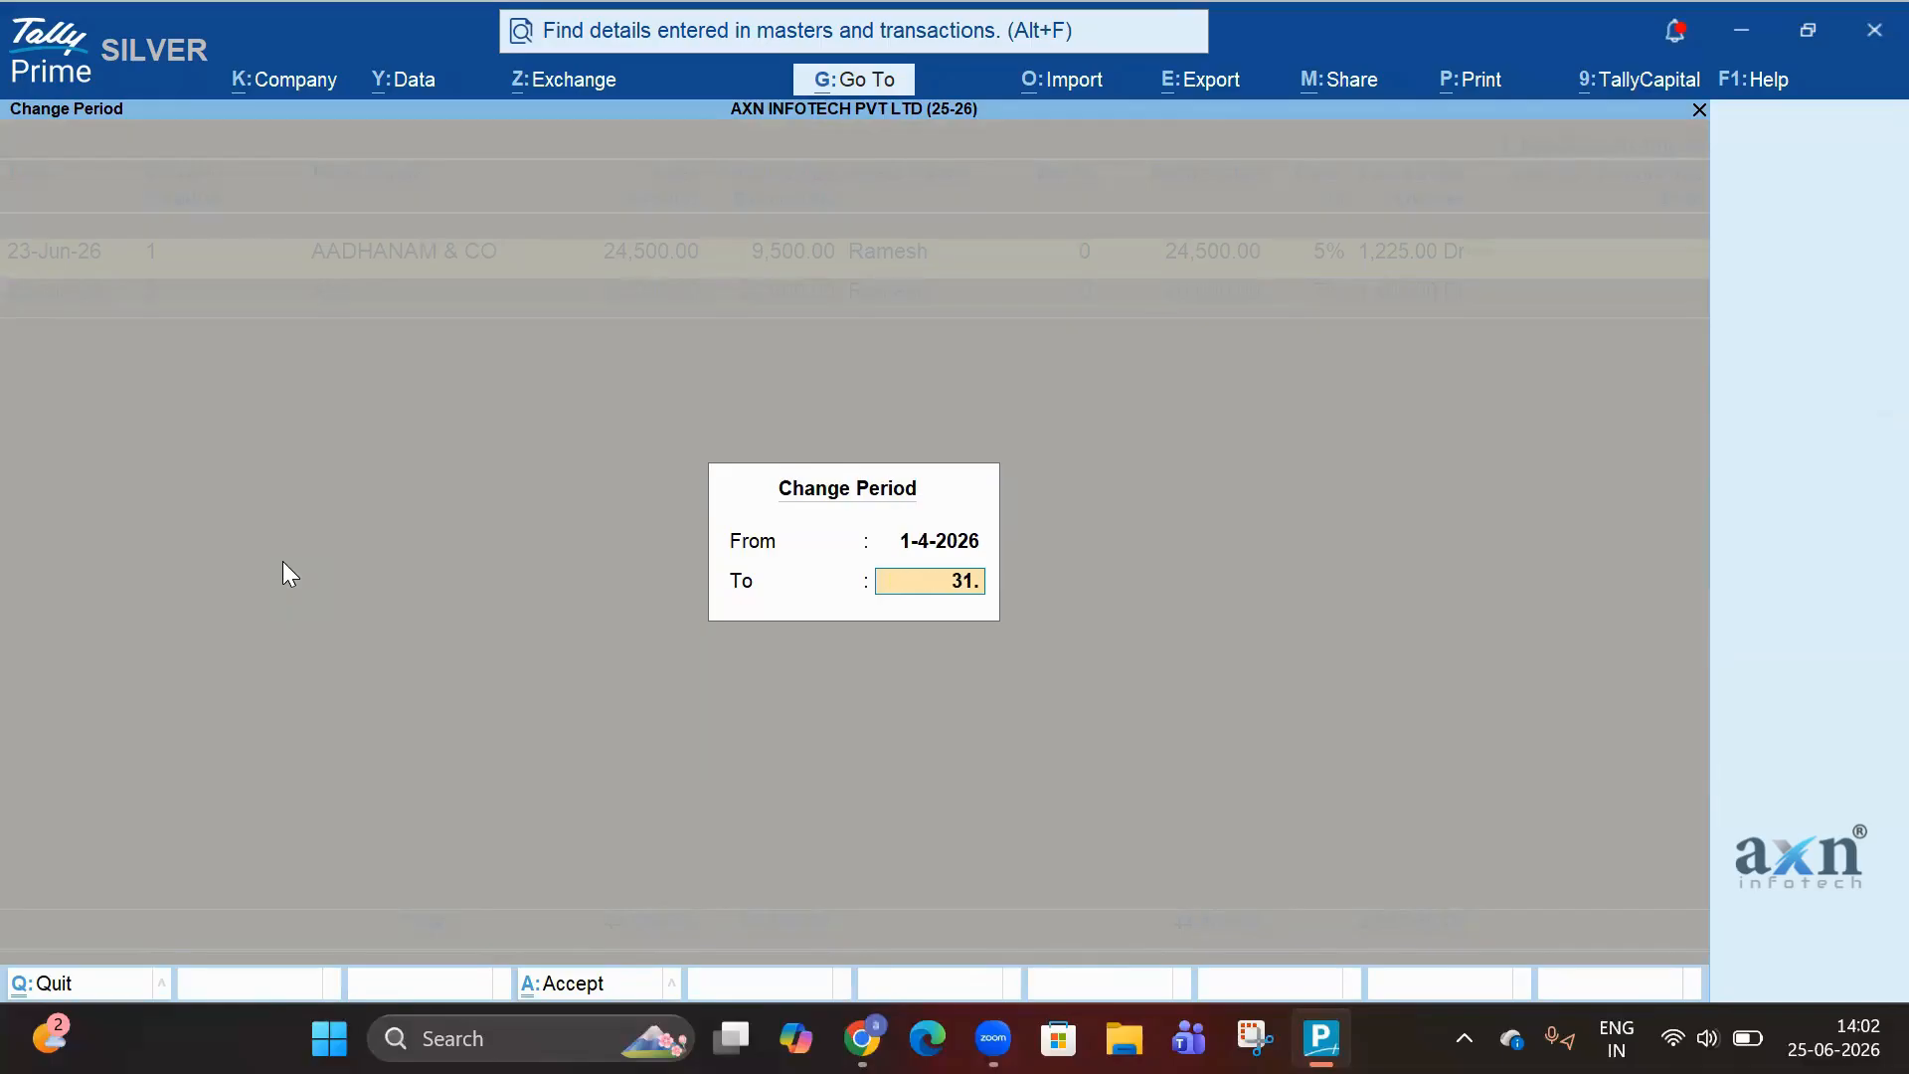
pyautogui.write('3')
pyautogui.press('Return')
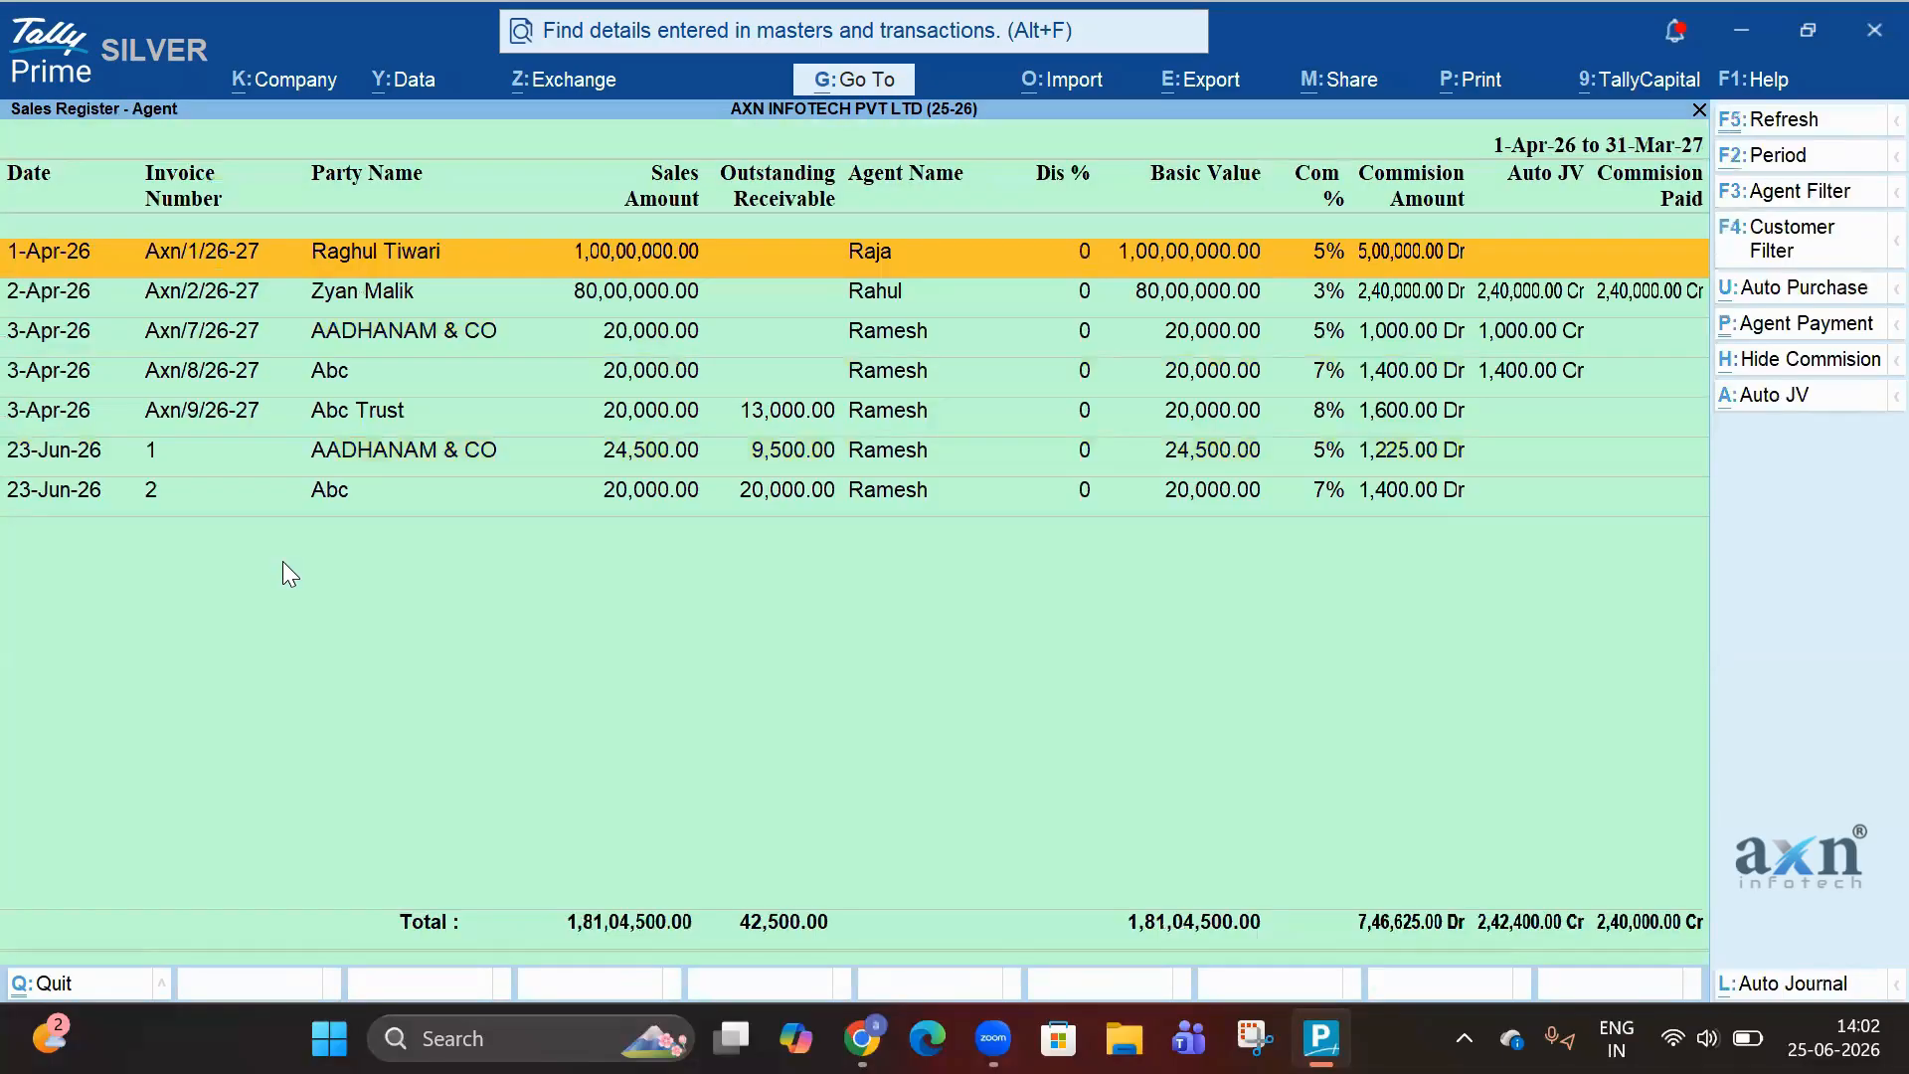
# - Filter the register again by the last agent in the agent list
pyautogui.click(1798, 195)
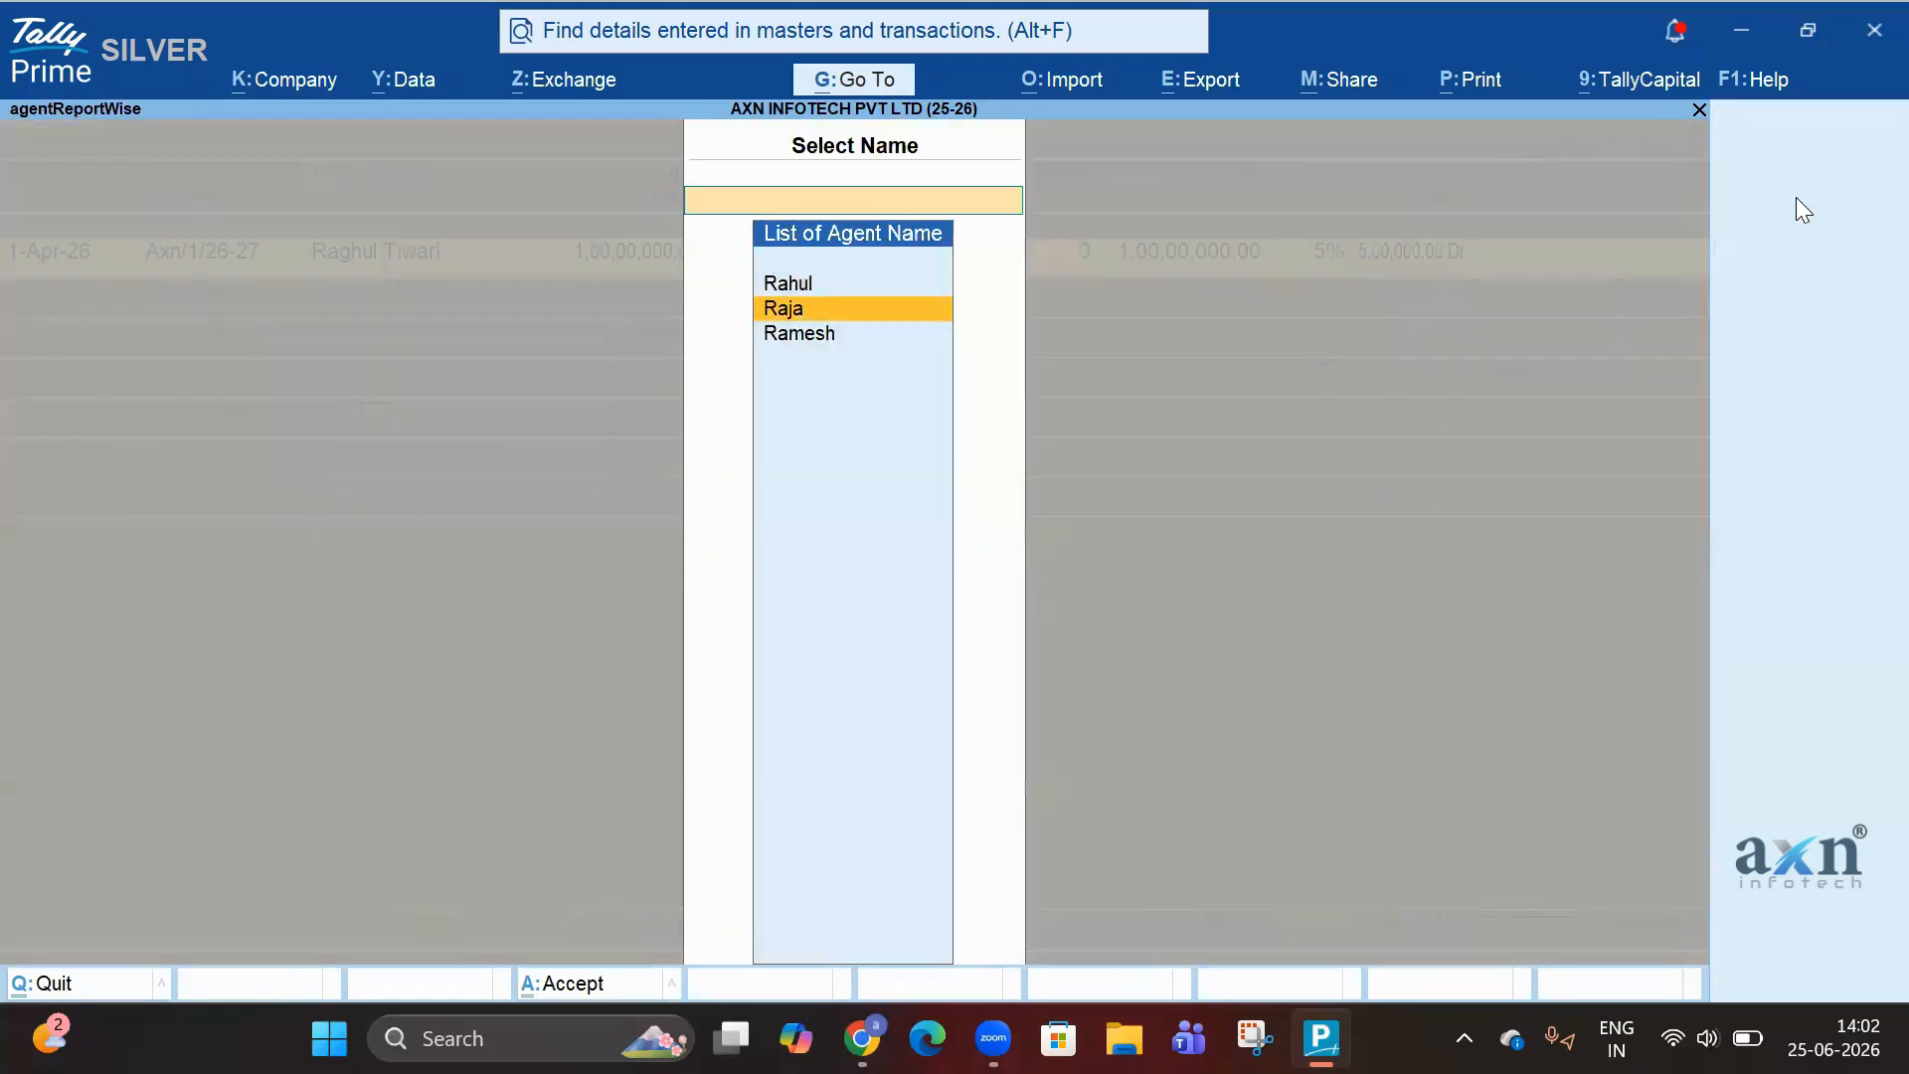
pyautogui.press('Down')
pyautogui.press('Return')
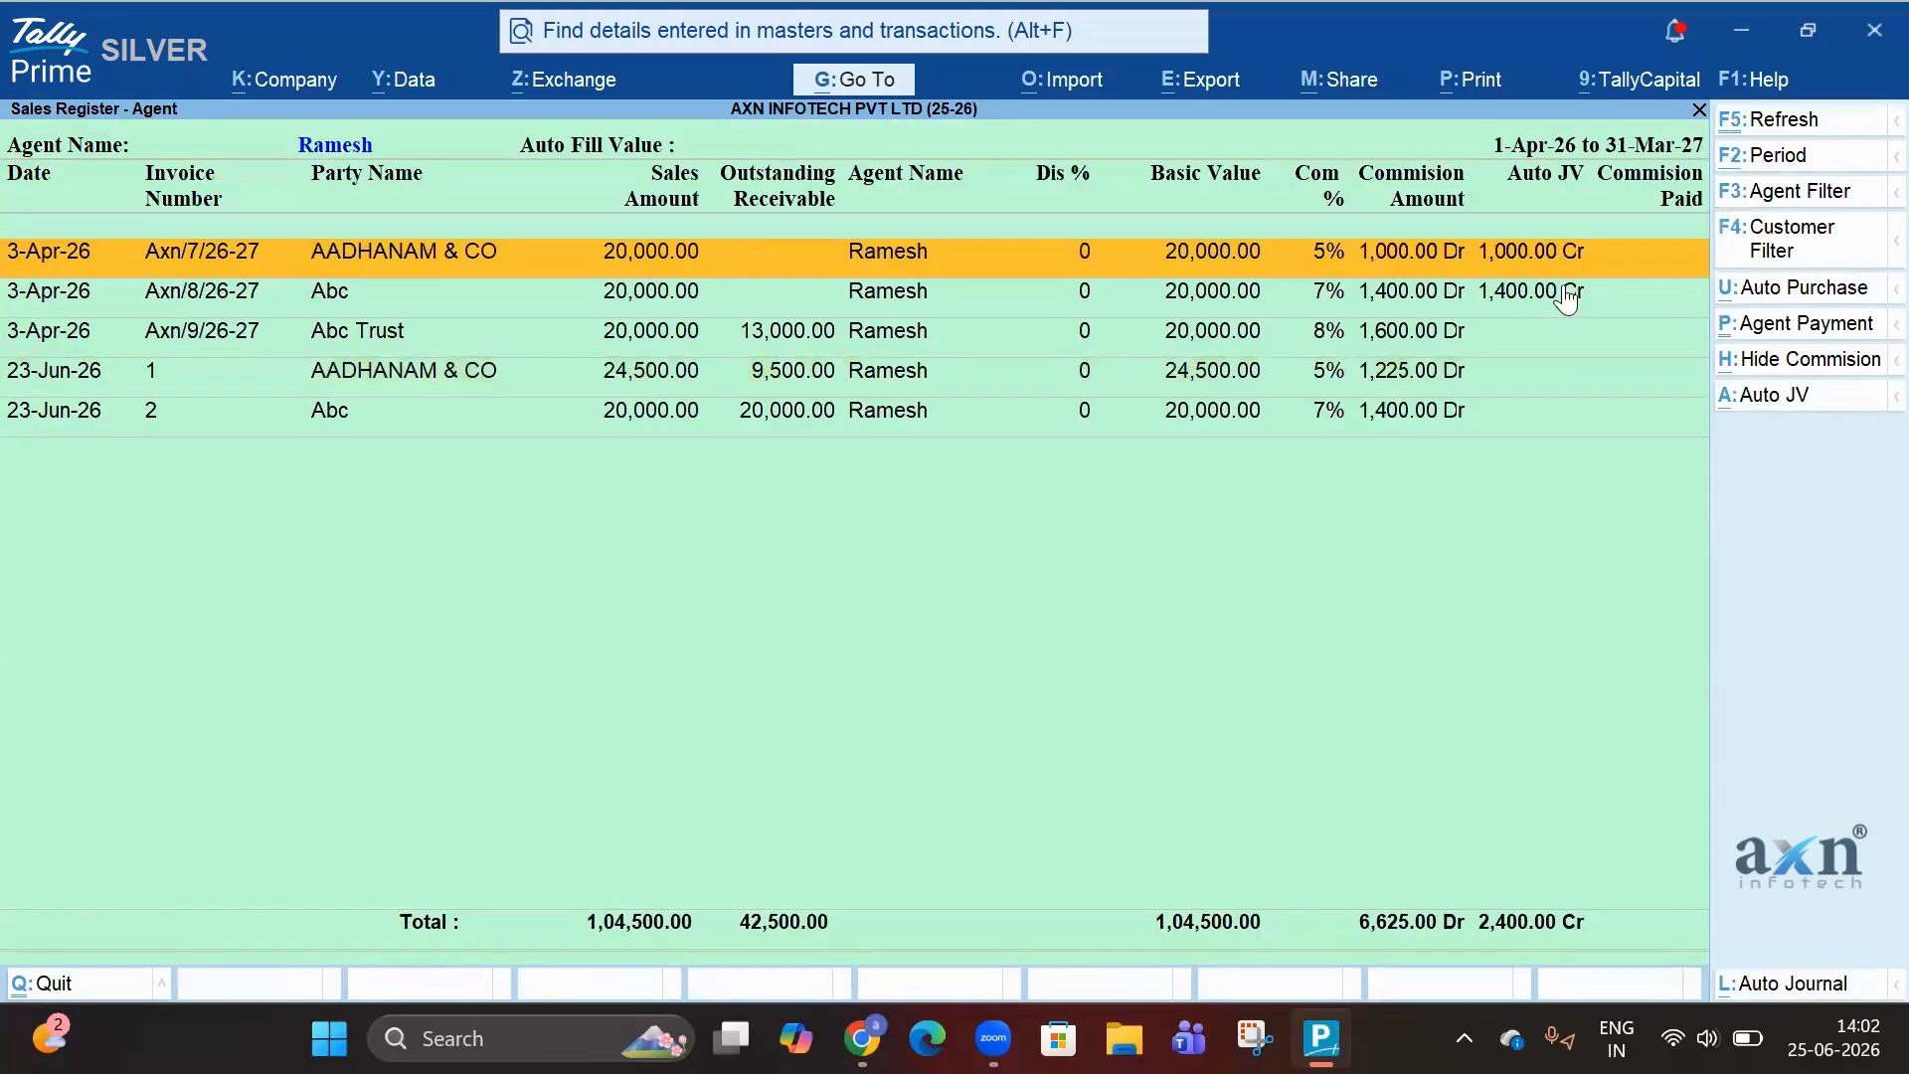
# - Mark the two 3-Apr-26 invoices for AADHANAM & CO and Abc that already have an Auto JV
pyautogui.press('space')
pyautogui.press('Down')
pyautogui.press('space')
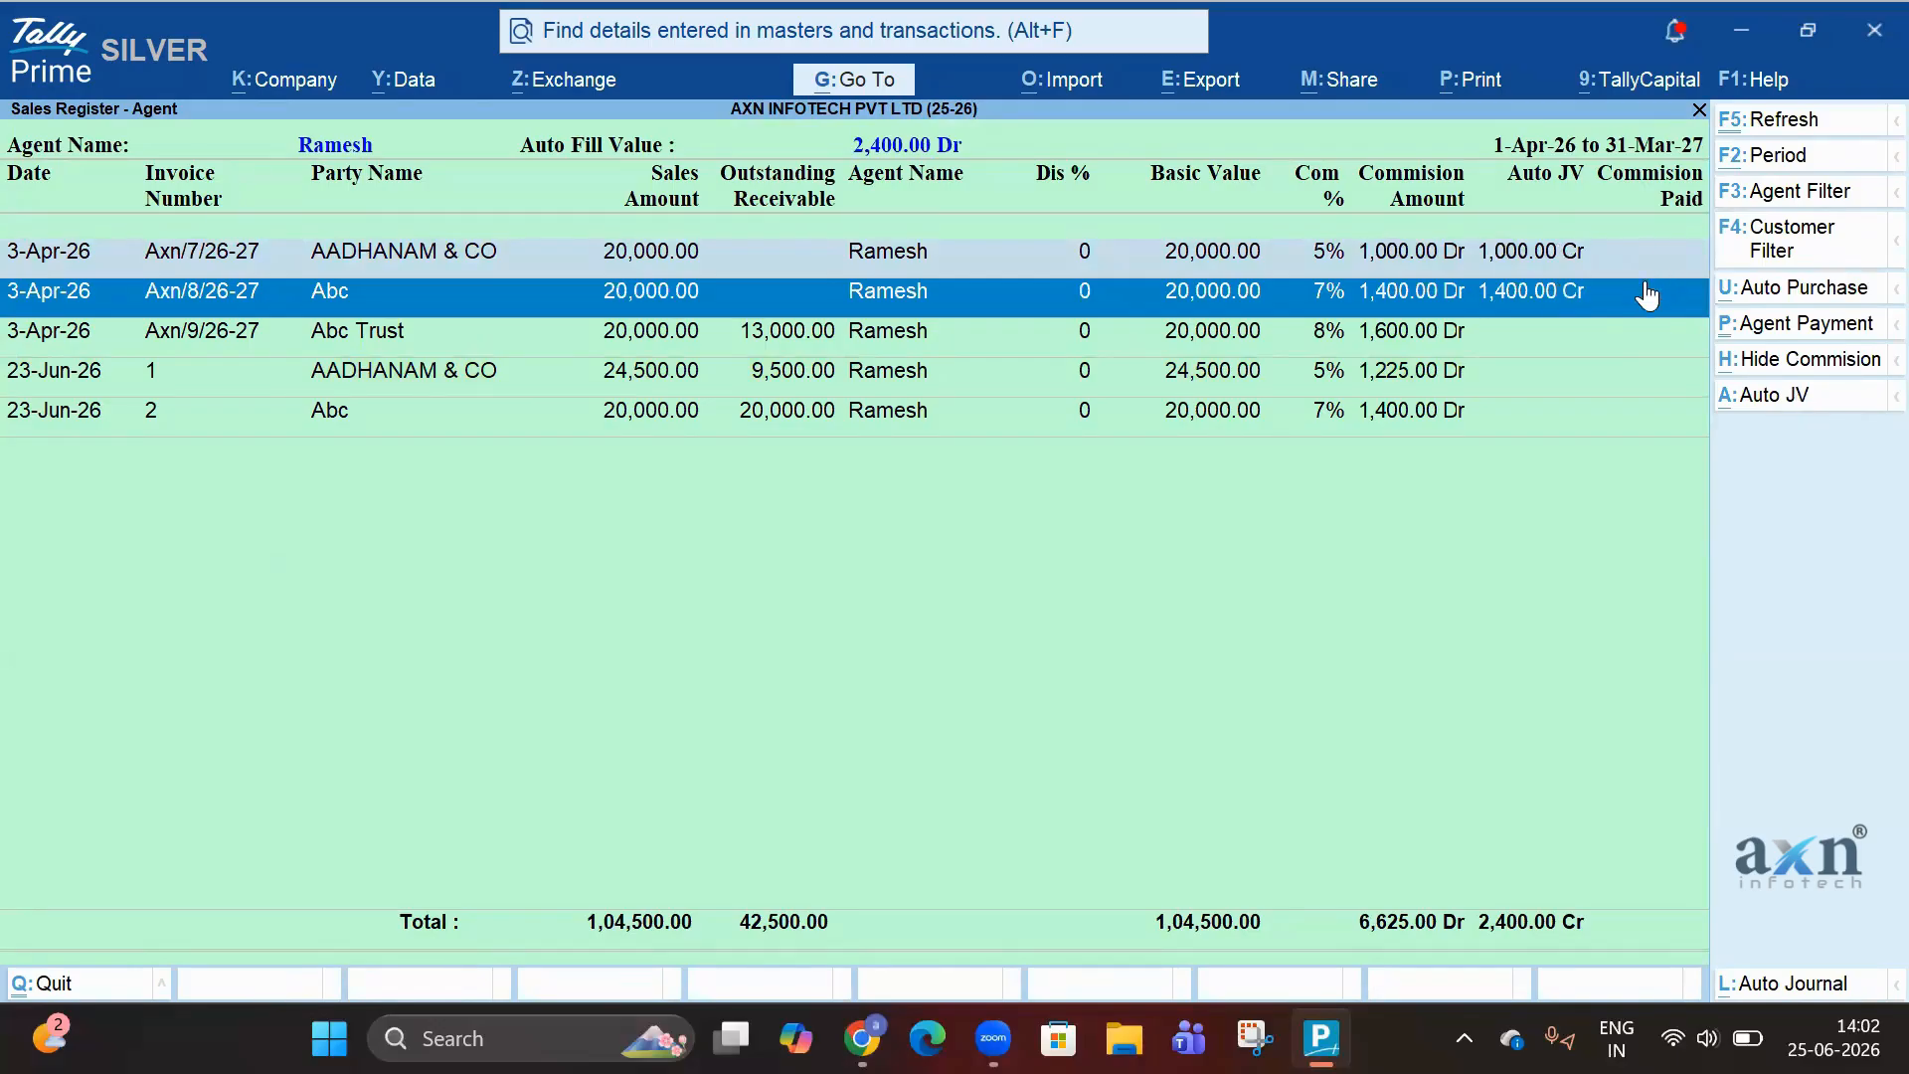
# - Start an agent payment for the marked invoices, paying 2,400 from HDFC BANK to the filtered agent's ledger
pyautogui.click(1787, 338)
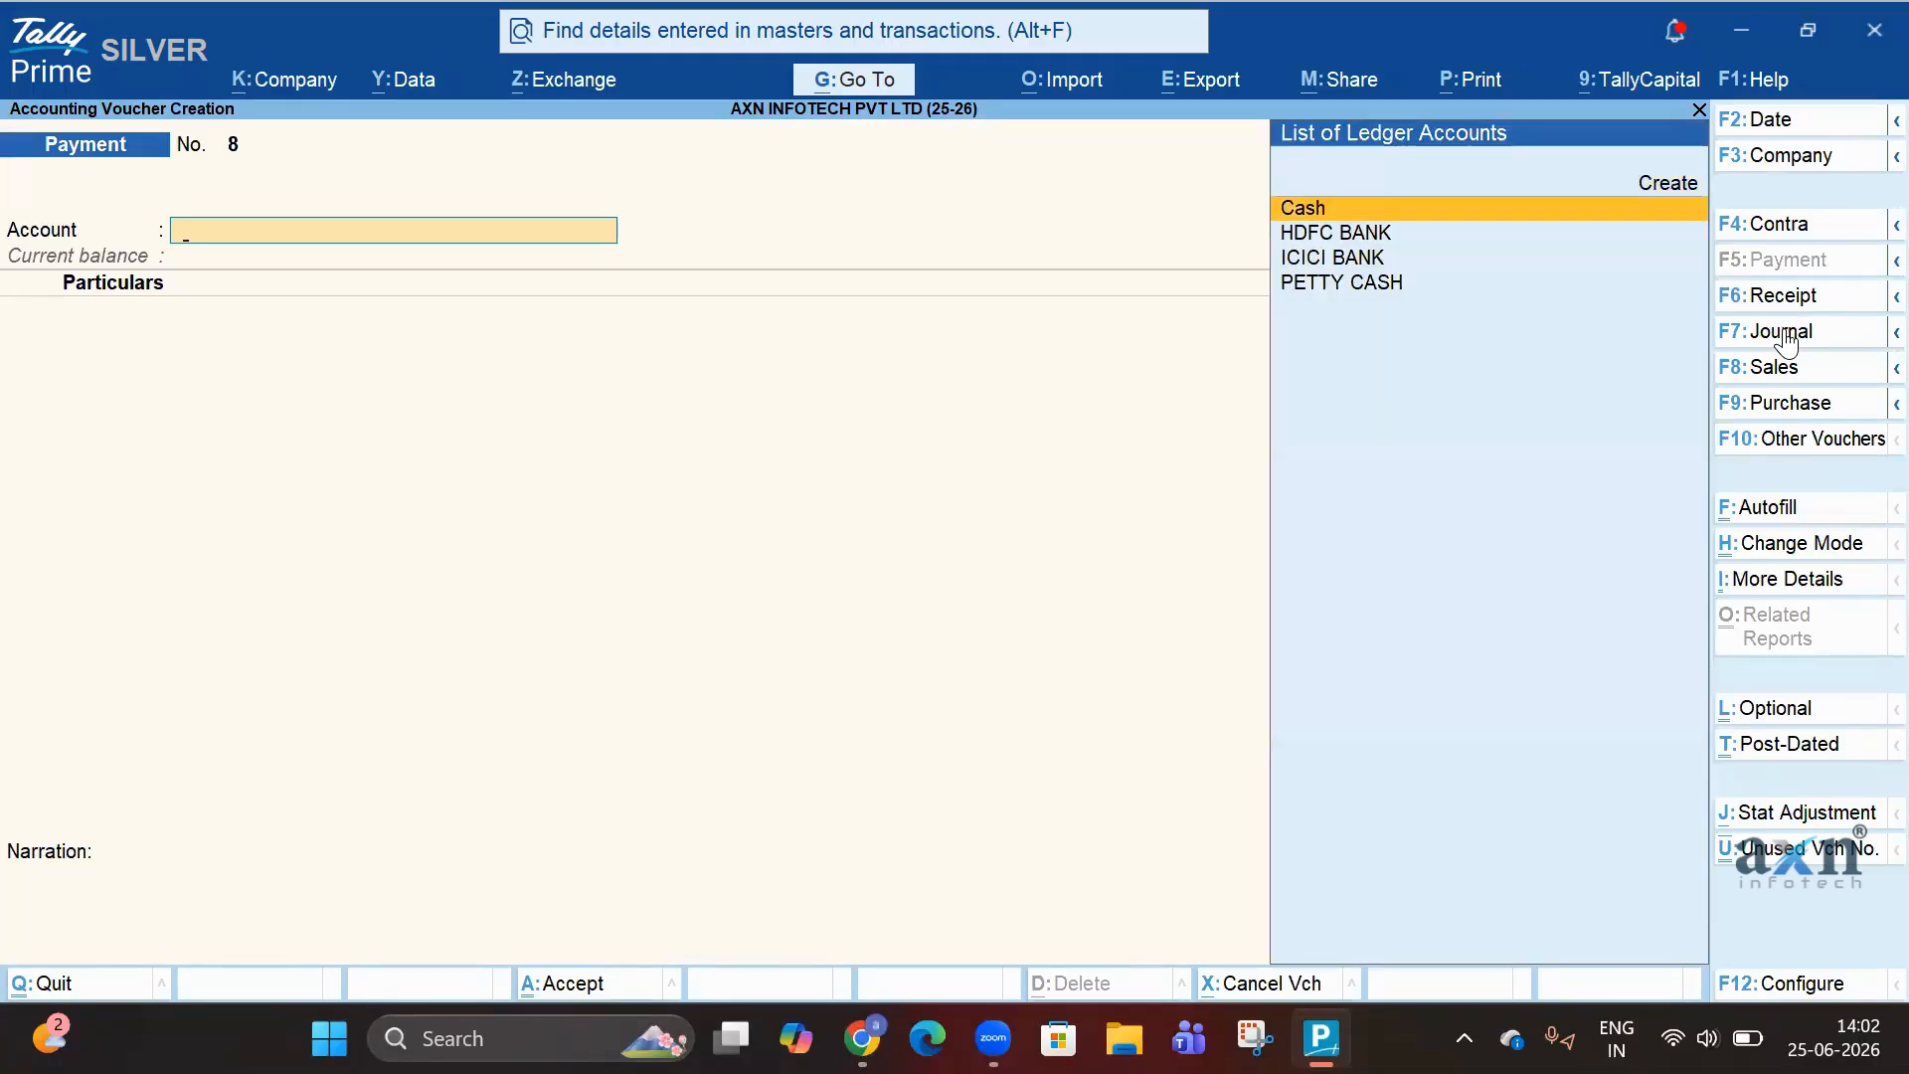
pyautogui.press('Down')
pyautogui.press('Return')
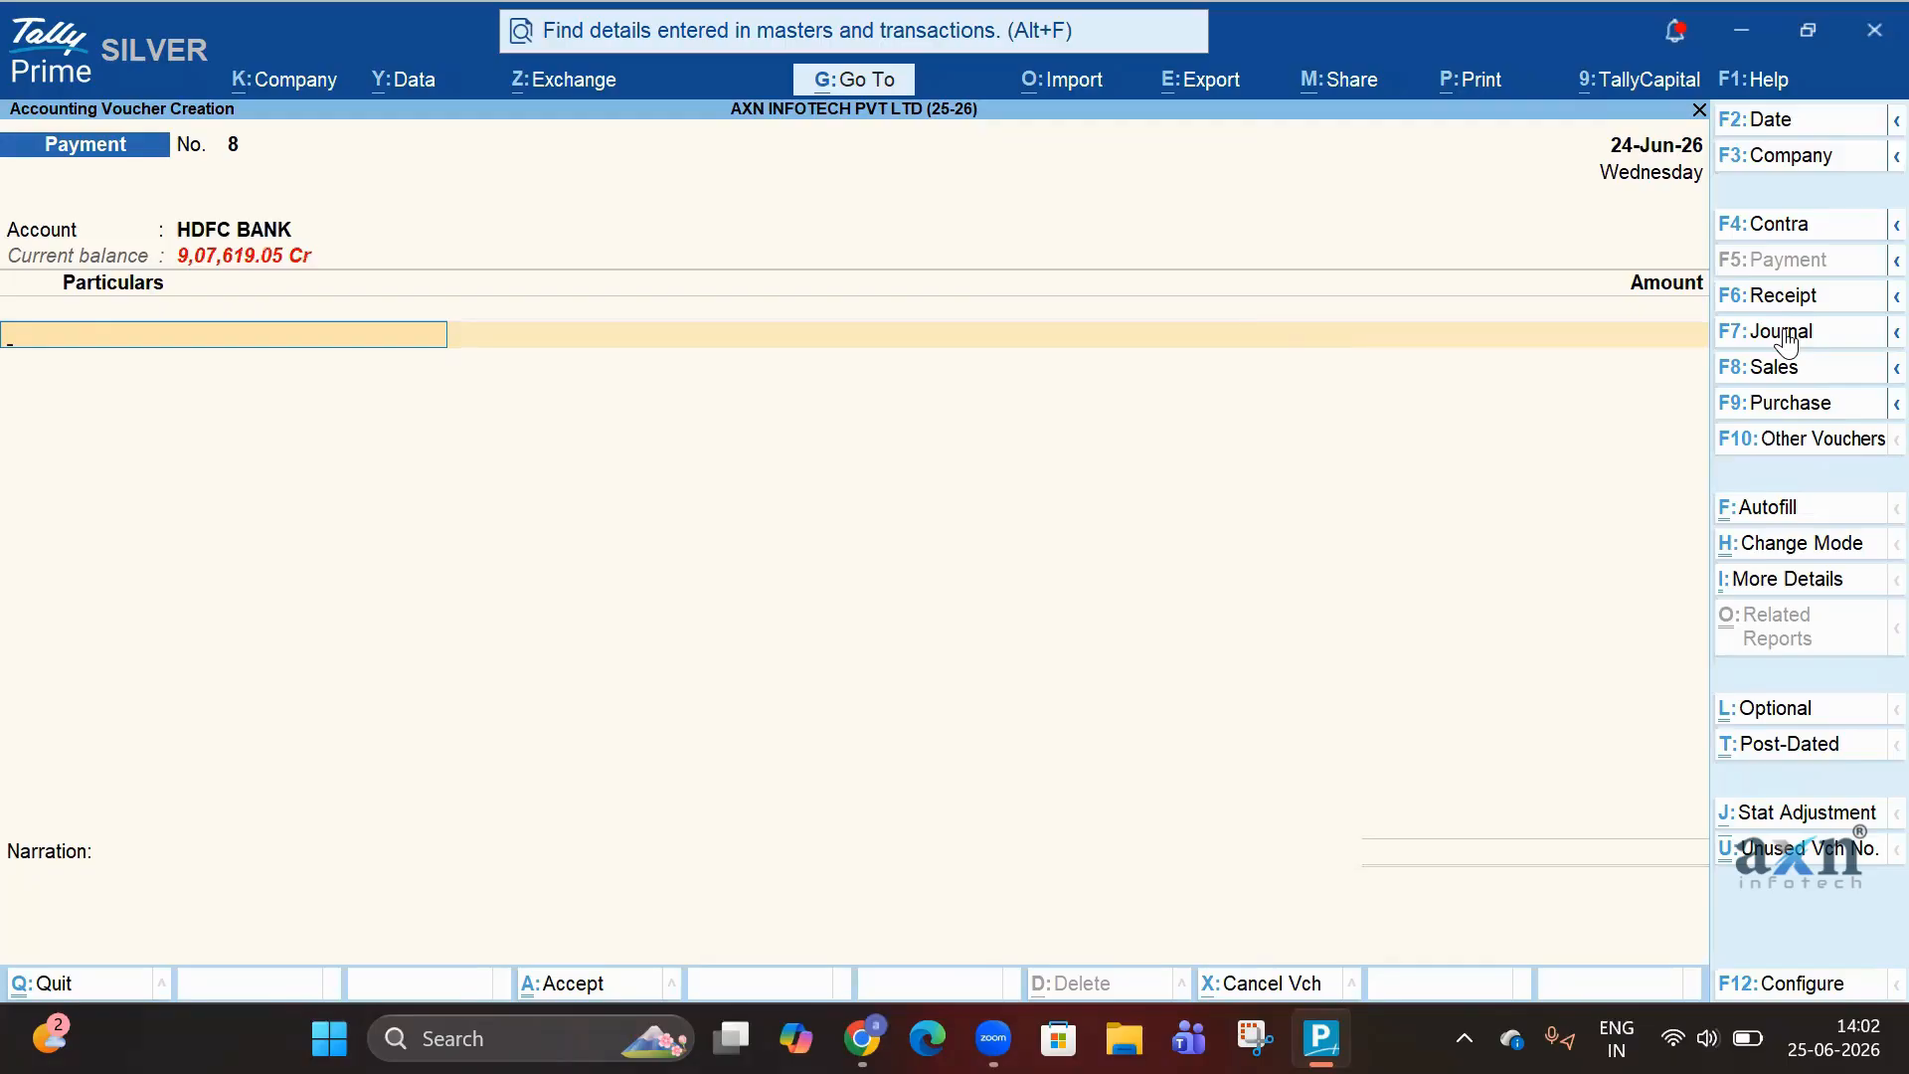
pyautogui.write('Ramesh')
pyautogui.press('Return')
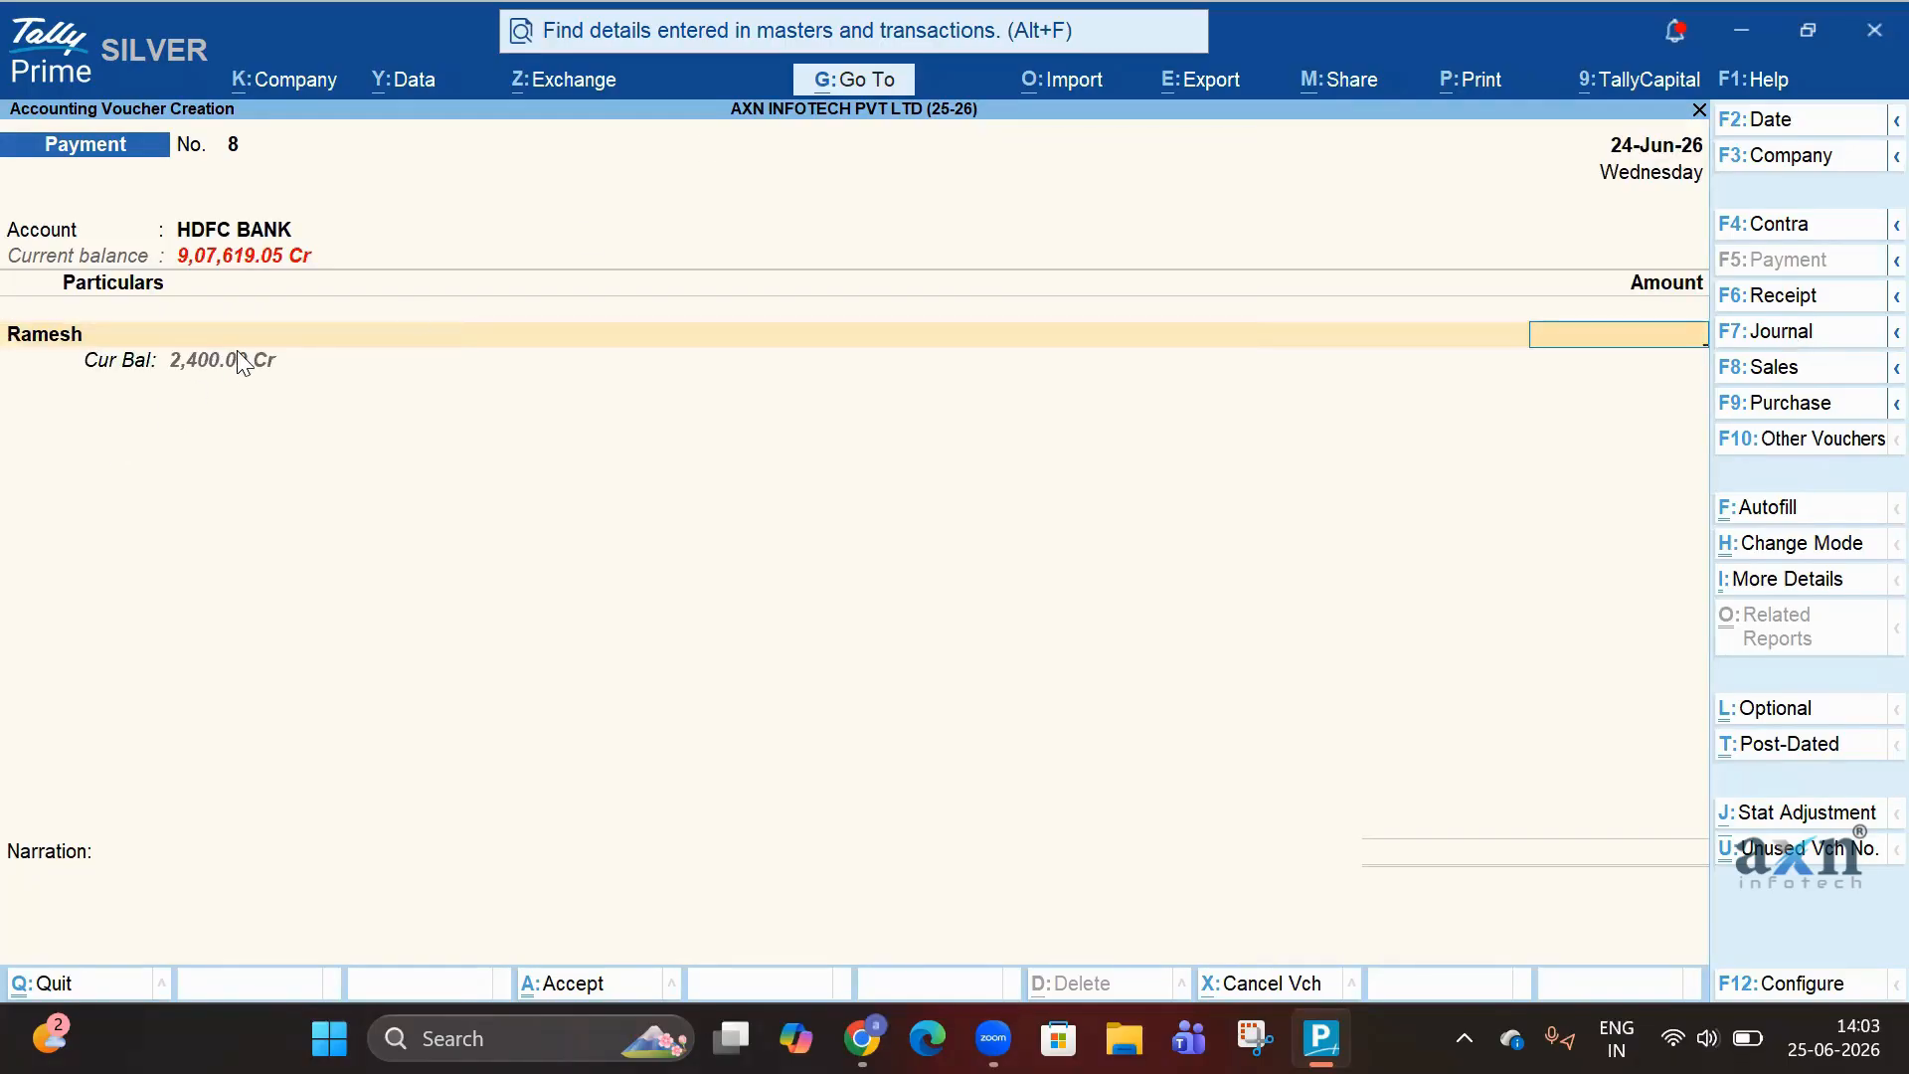
pyautogui.write('2,4')
pyautogui.write('00')
pyautogui.press('Return')
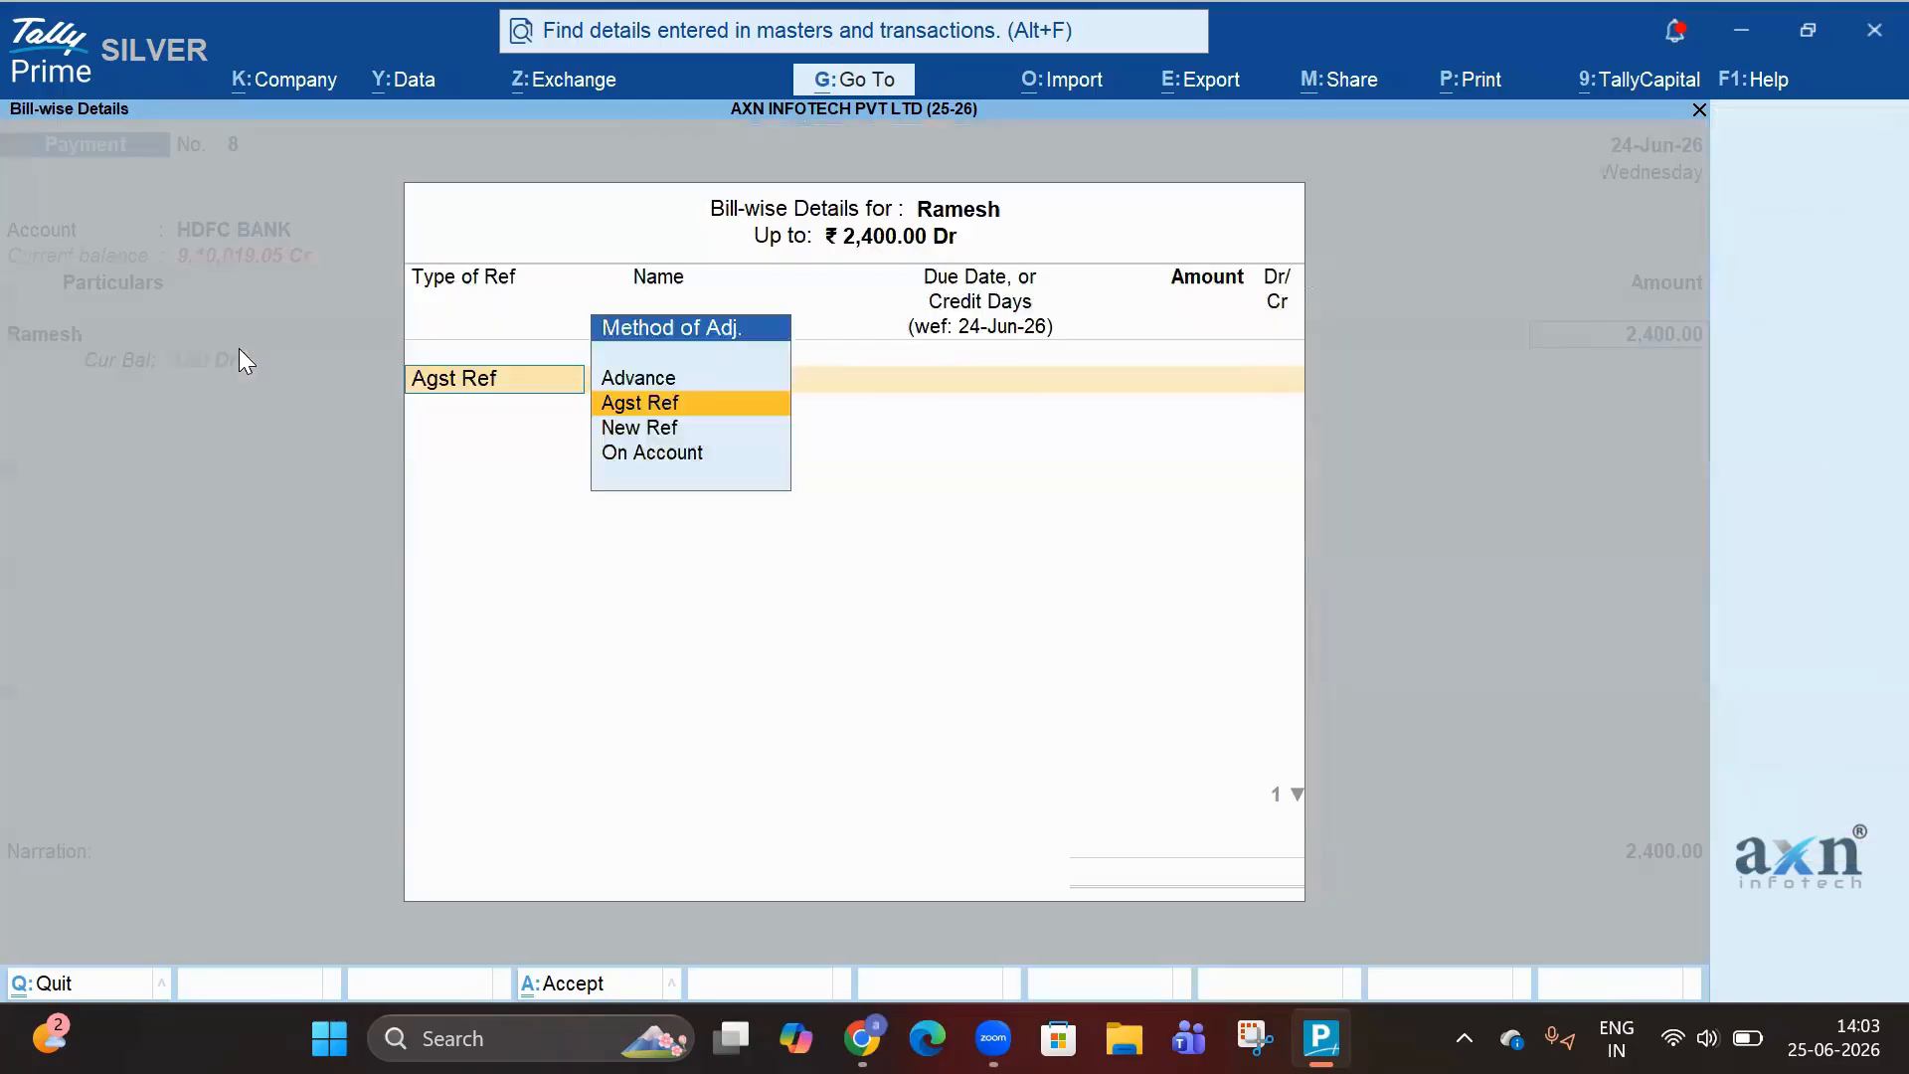
# - Allocate the payment as Agst Ref to the two marked invoices' commission bills, 1,000 for the first and 1,400 for the second
pyautogui.press('Return')
pyautogui.press('Return')
pyautogui.press('Return')
pyautogui.press('Return')
pyautogui.press('Return')
pyautogui.press('Return')
pyautogui.press('Return')
pyautogui.press('Return')
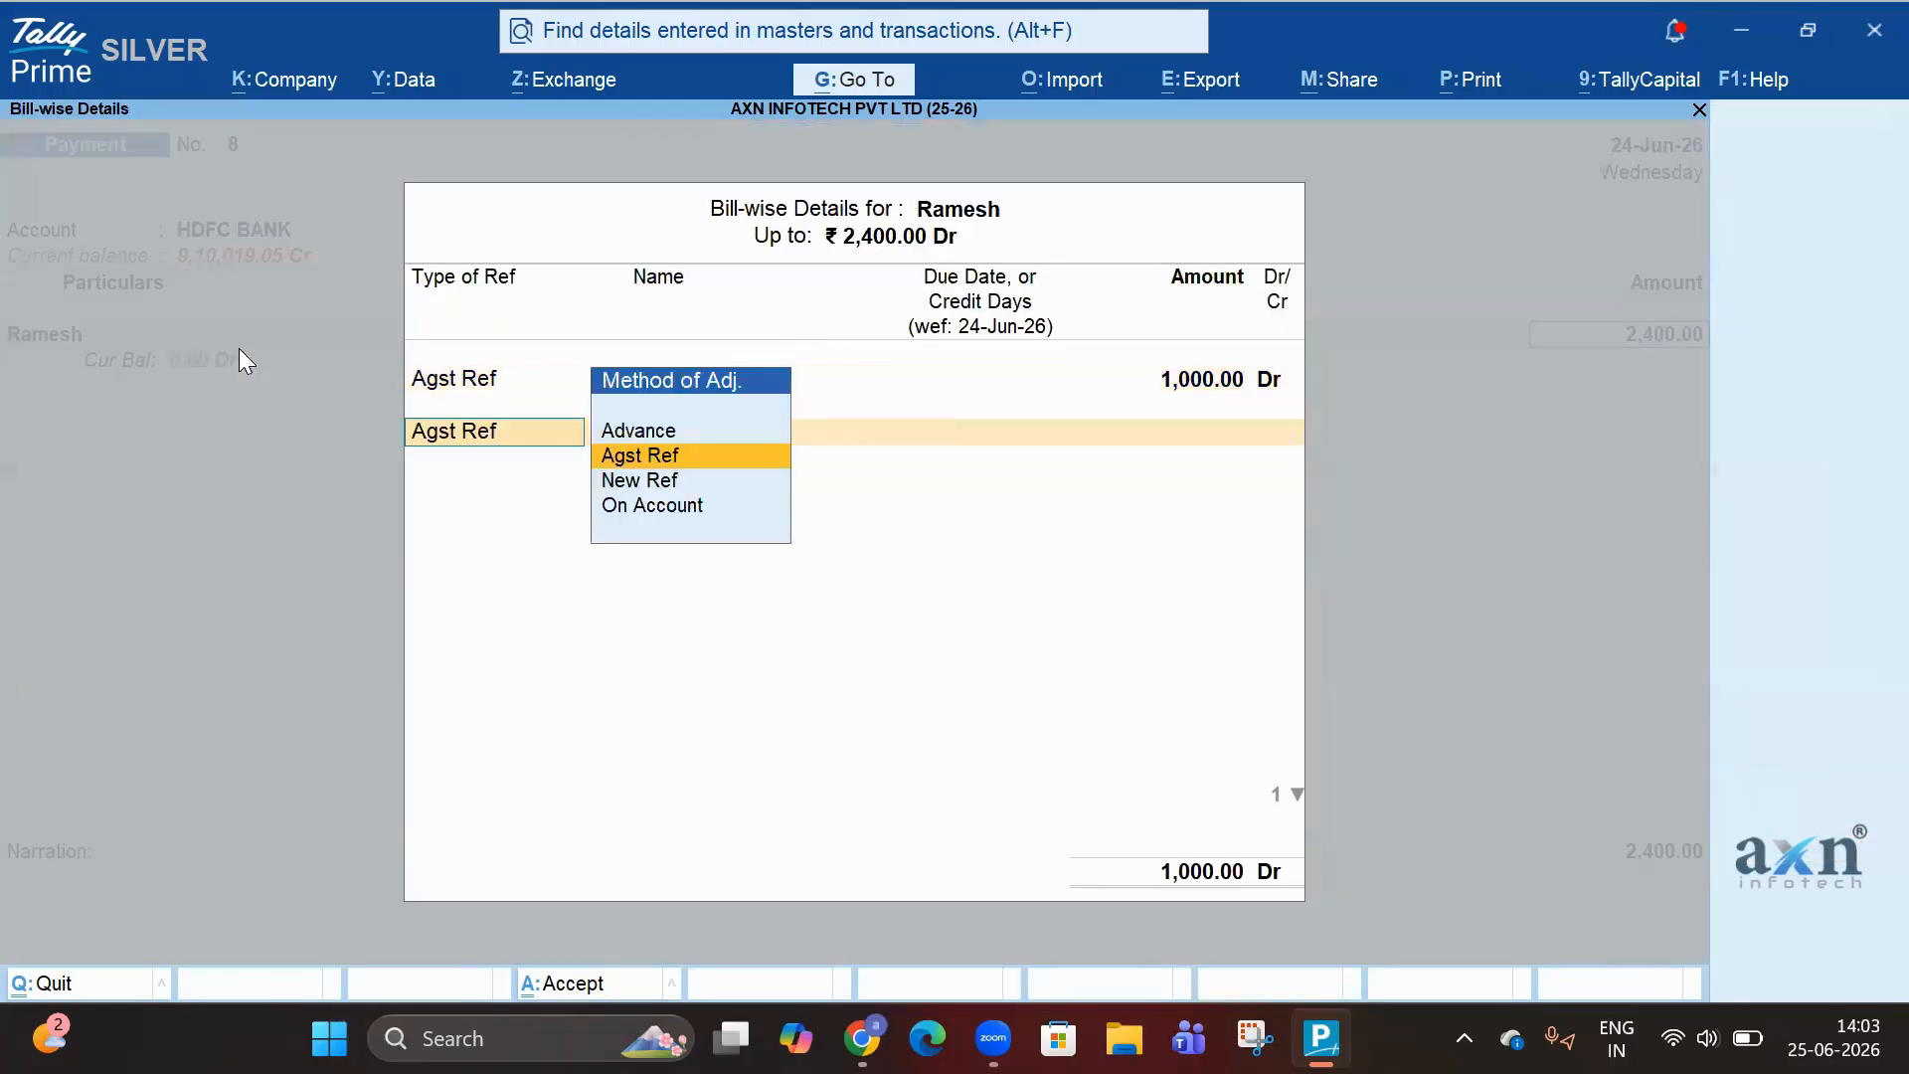
pyautogui.press('Return')
pyautogui.press('Return')
pyautogui.press('Return')
pyautogui.press('Return')
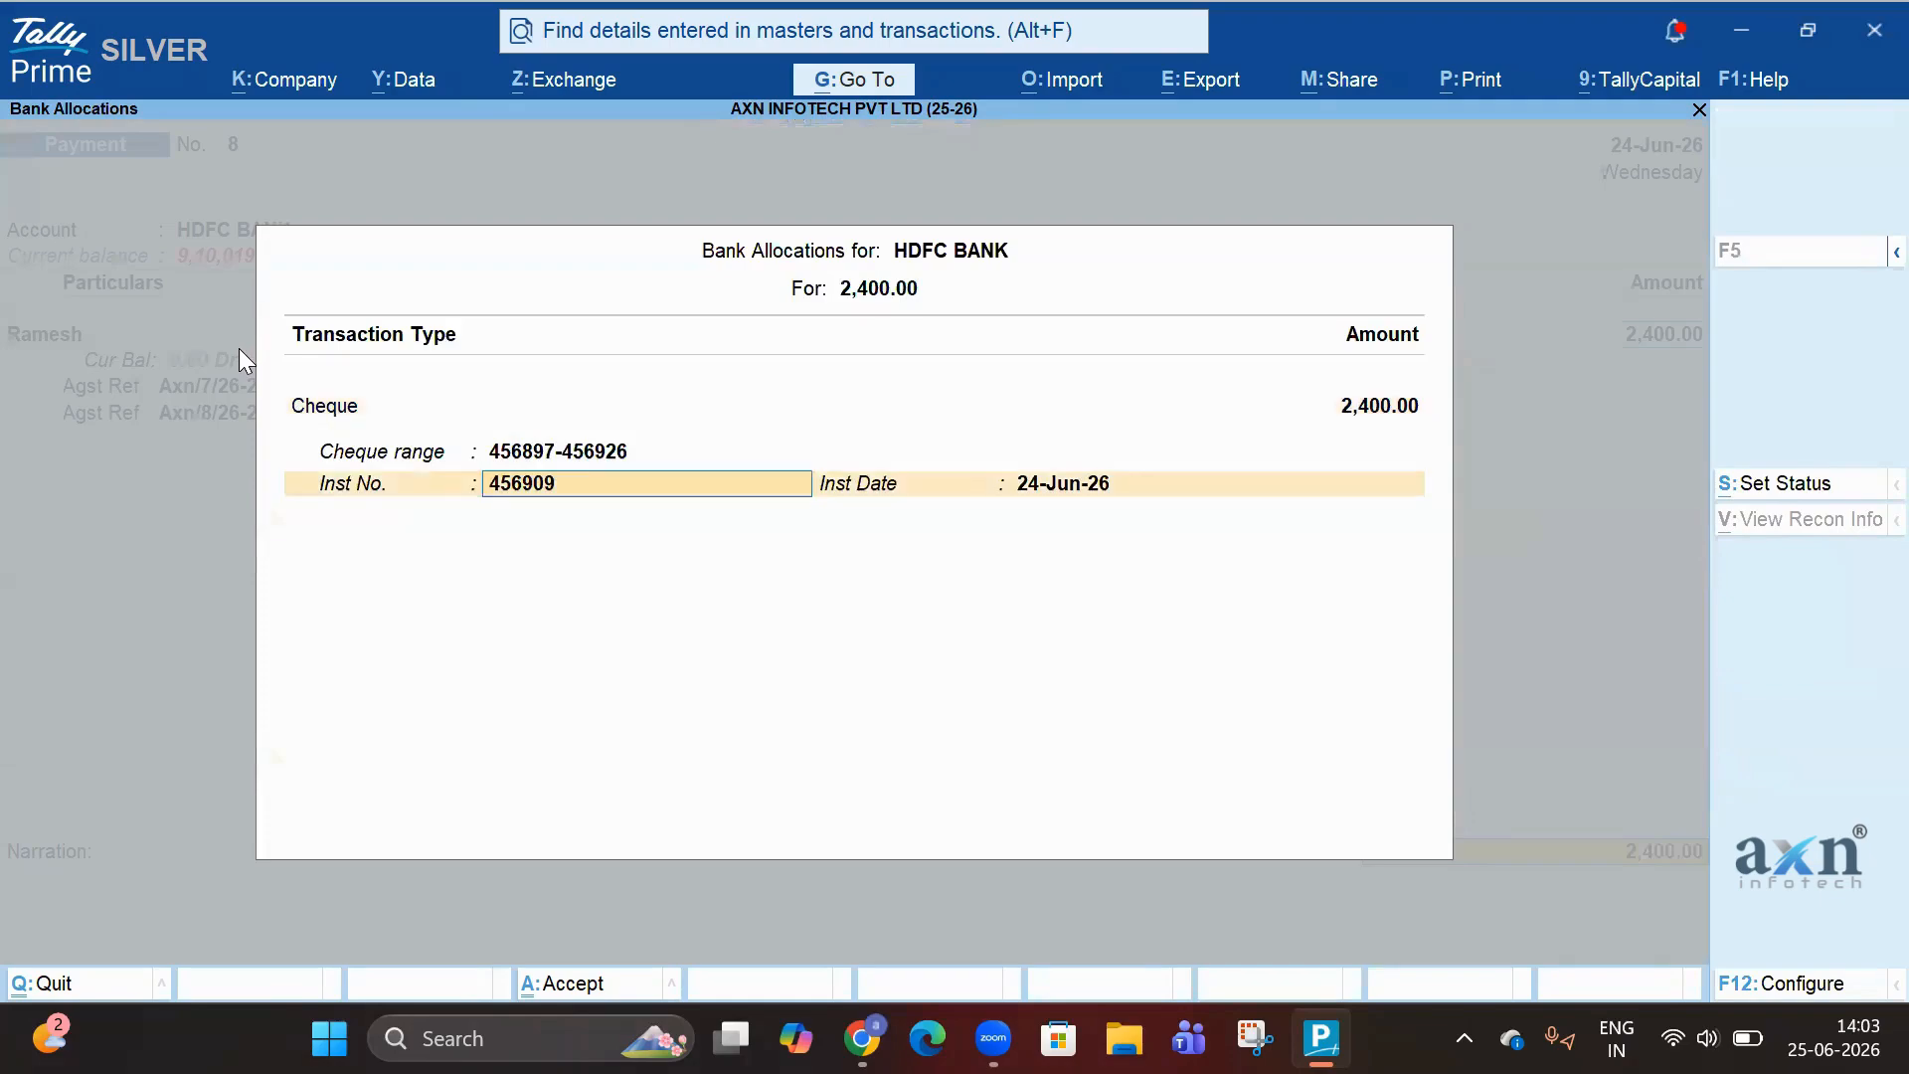
# - Accept the proposed cheque details dated 24-Jun-26 and save the payment without printing the cheque
pyautogui.press('Return')
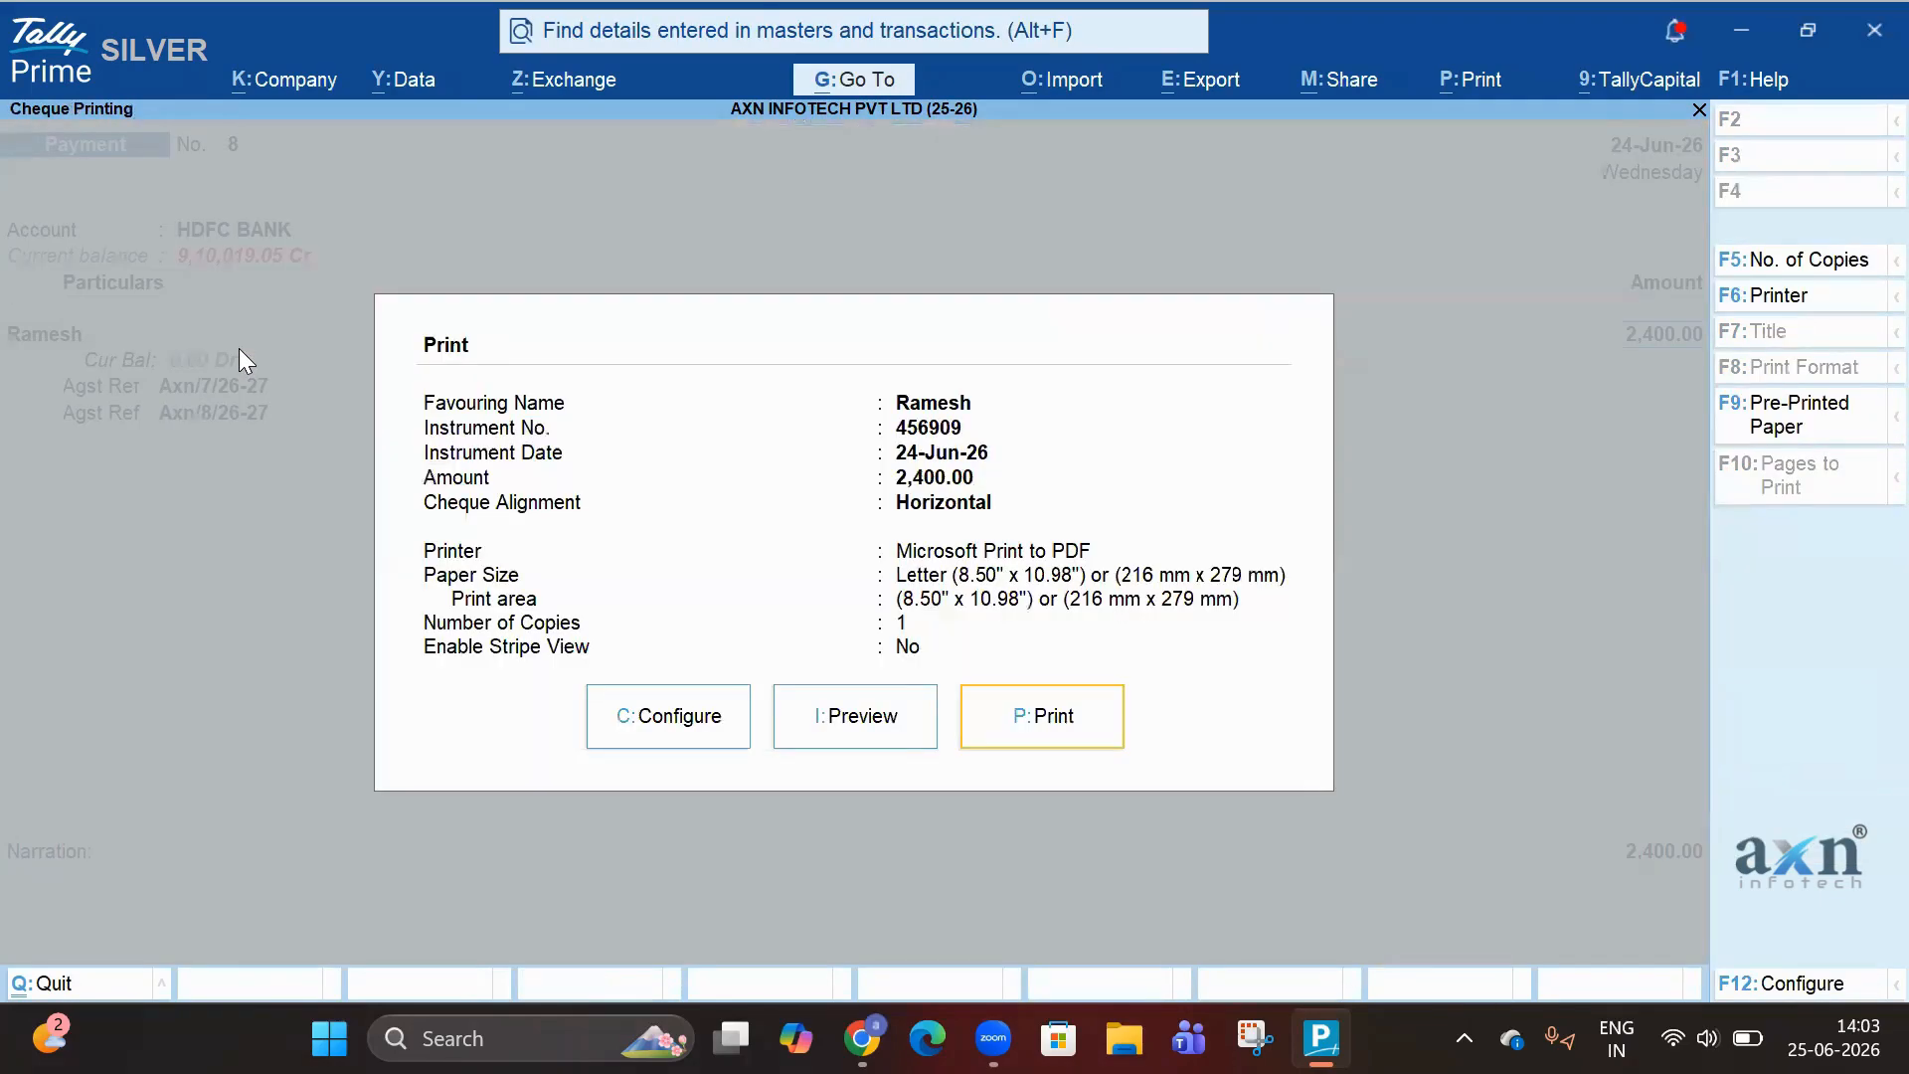
pyautogui.press('Escape')
pyautogui.press('Escape')
pyautogui.press('Return')
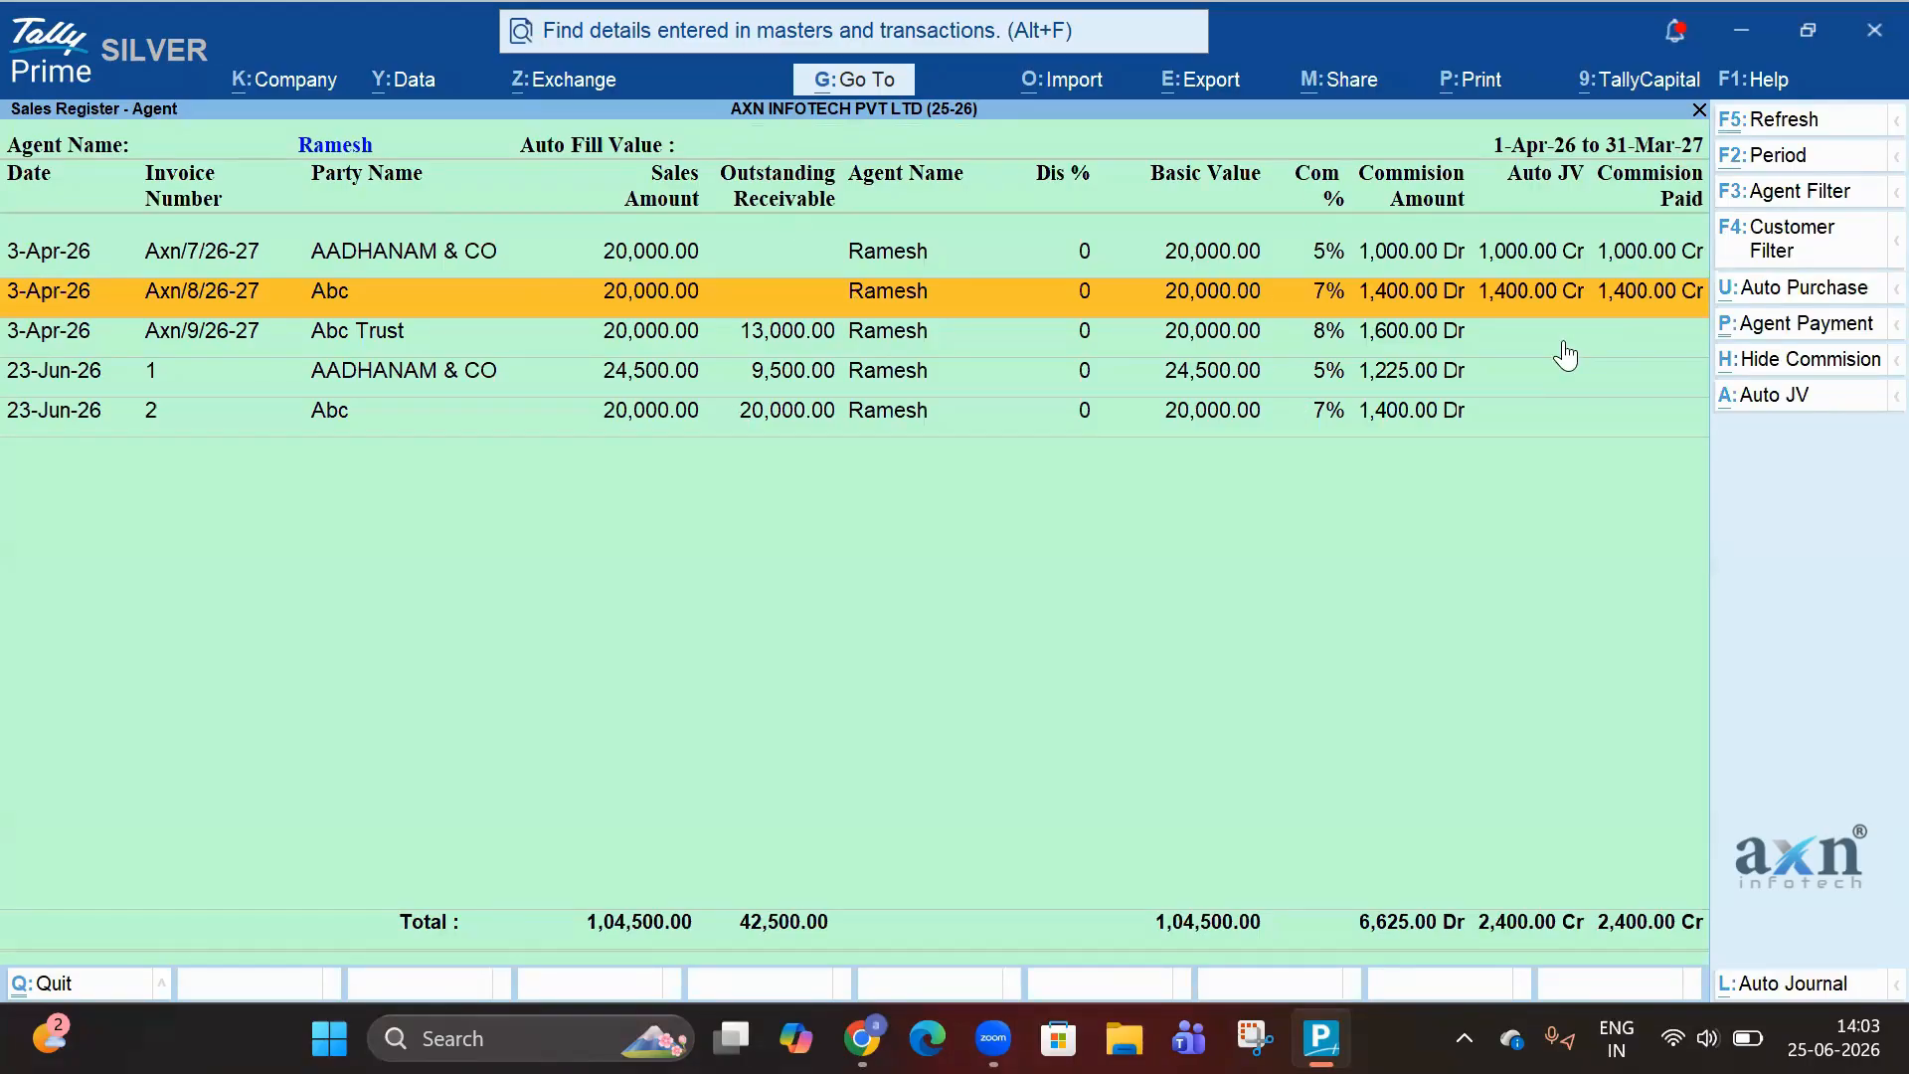
# - Leave the sales register and view the Agent Wise Outstanding Report for the last agent in the list
pyautogui.press('Escape')
pyautogui.press('Down')
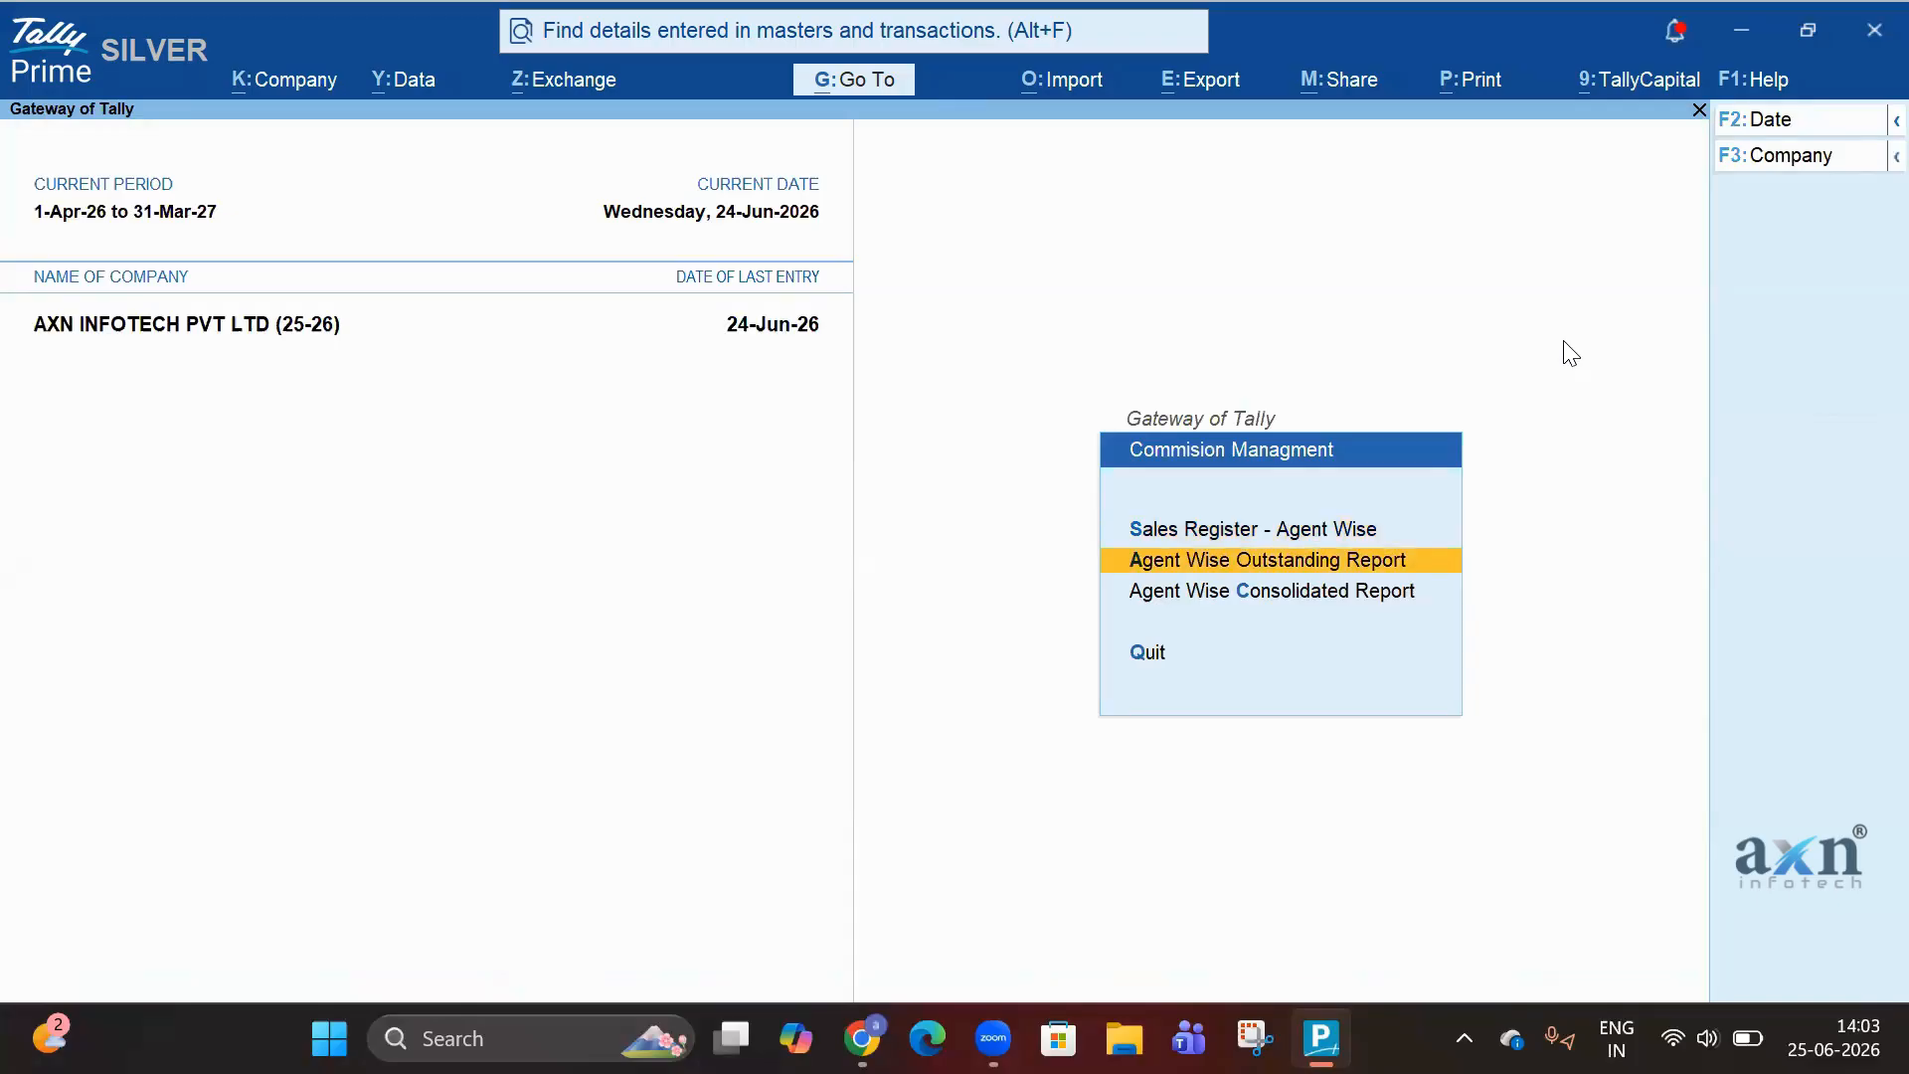
pyautogui.press('Return')
pyautogui.press('Down')
pyautogui.press('Down')
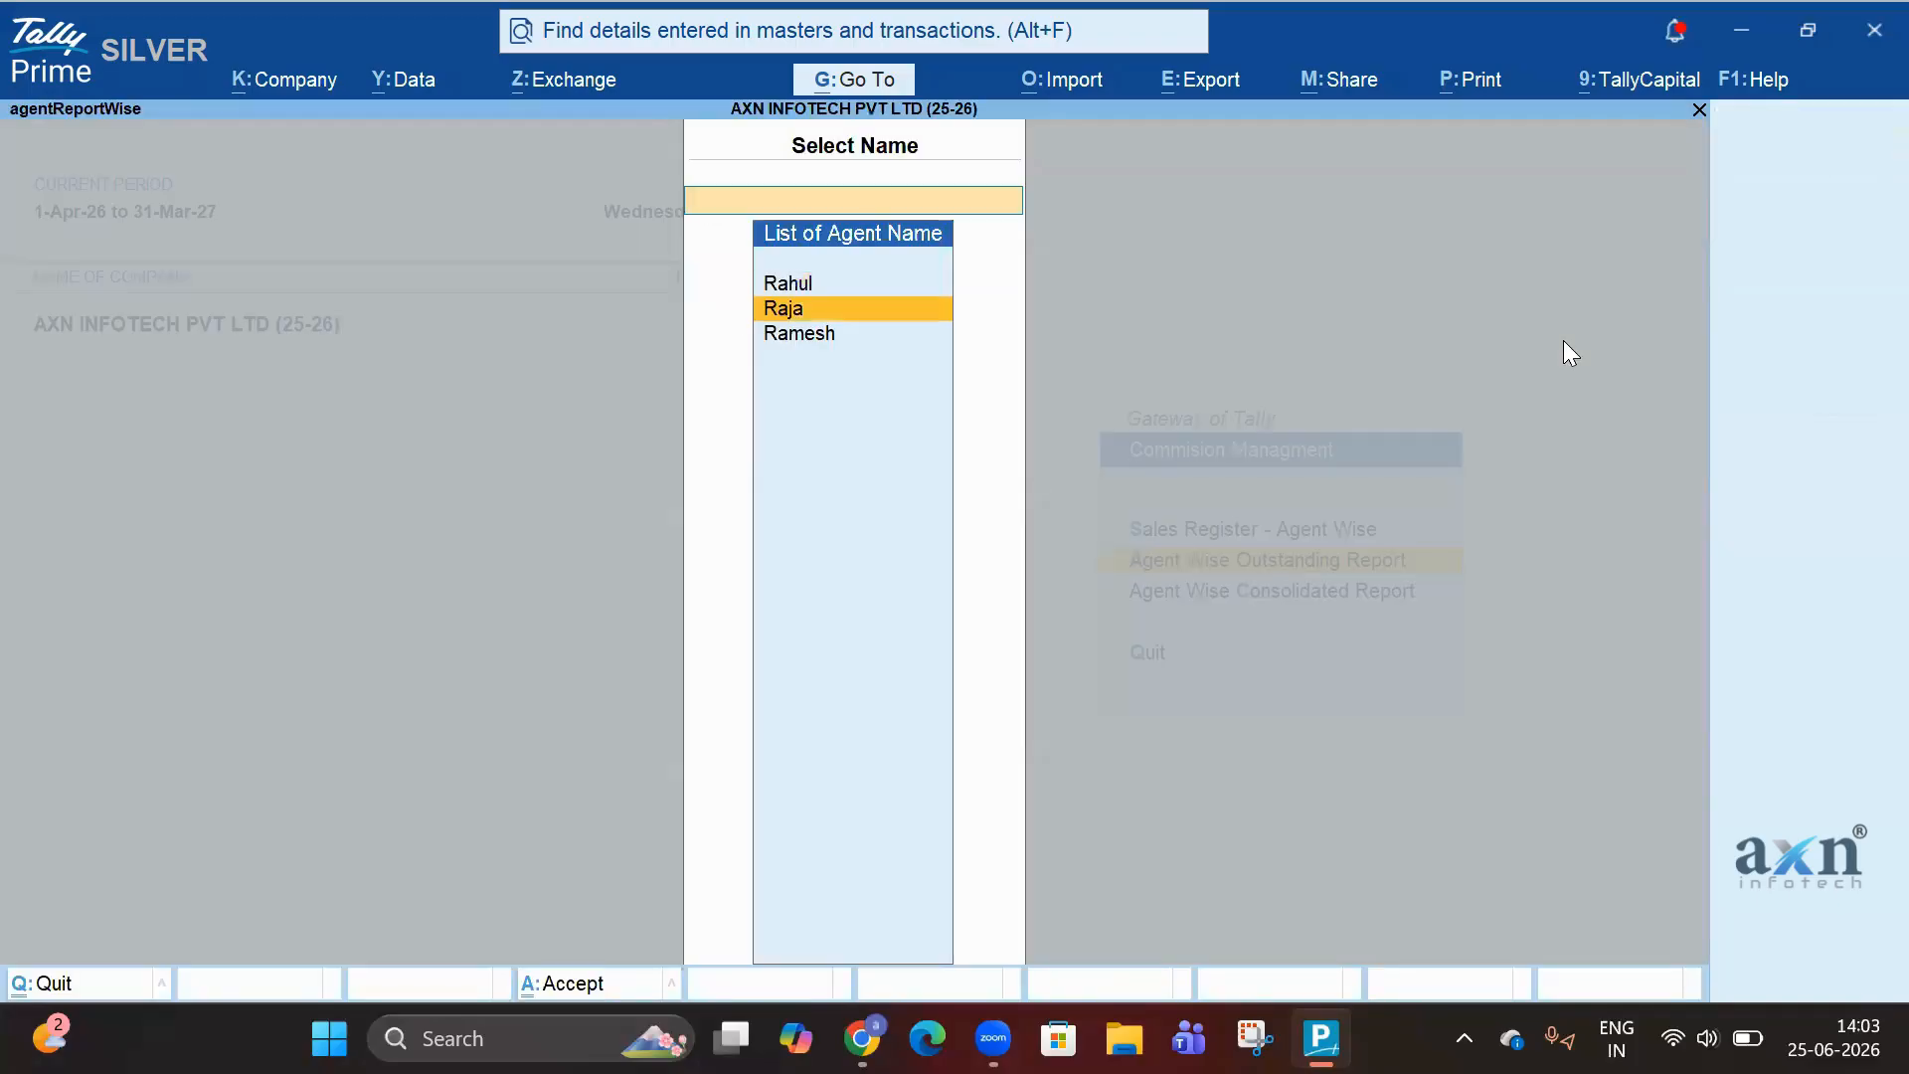
pyautogui.press('Return')
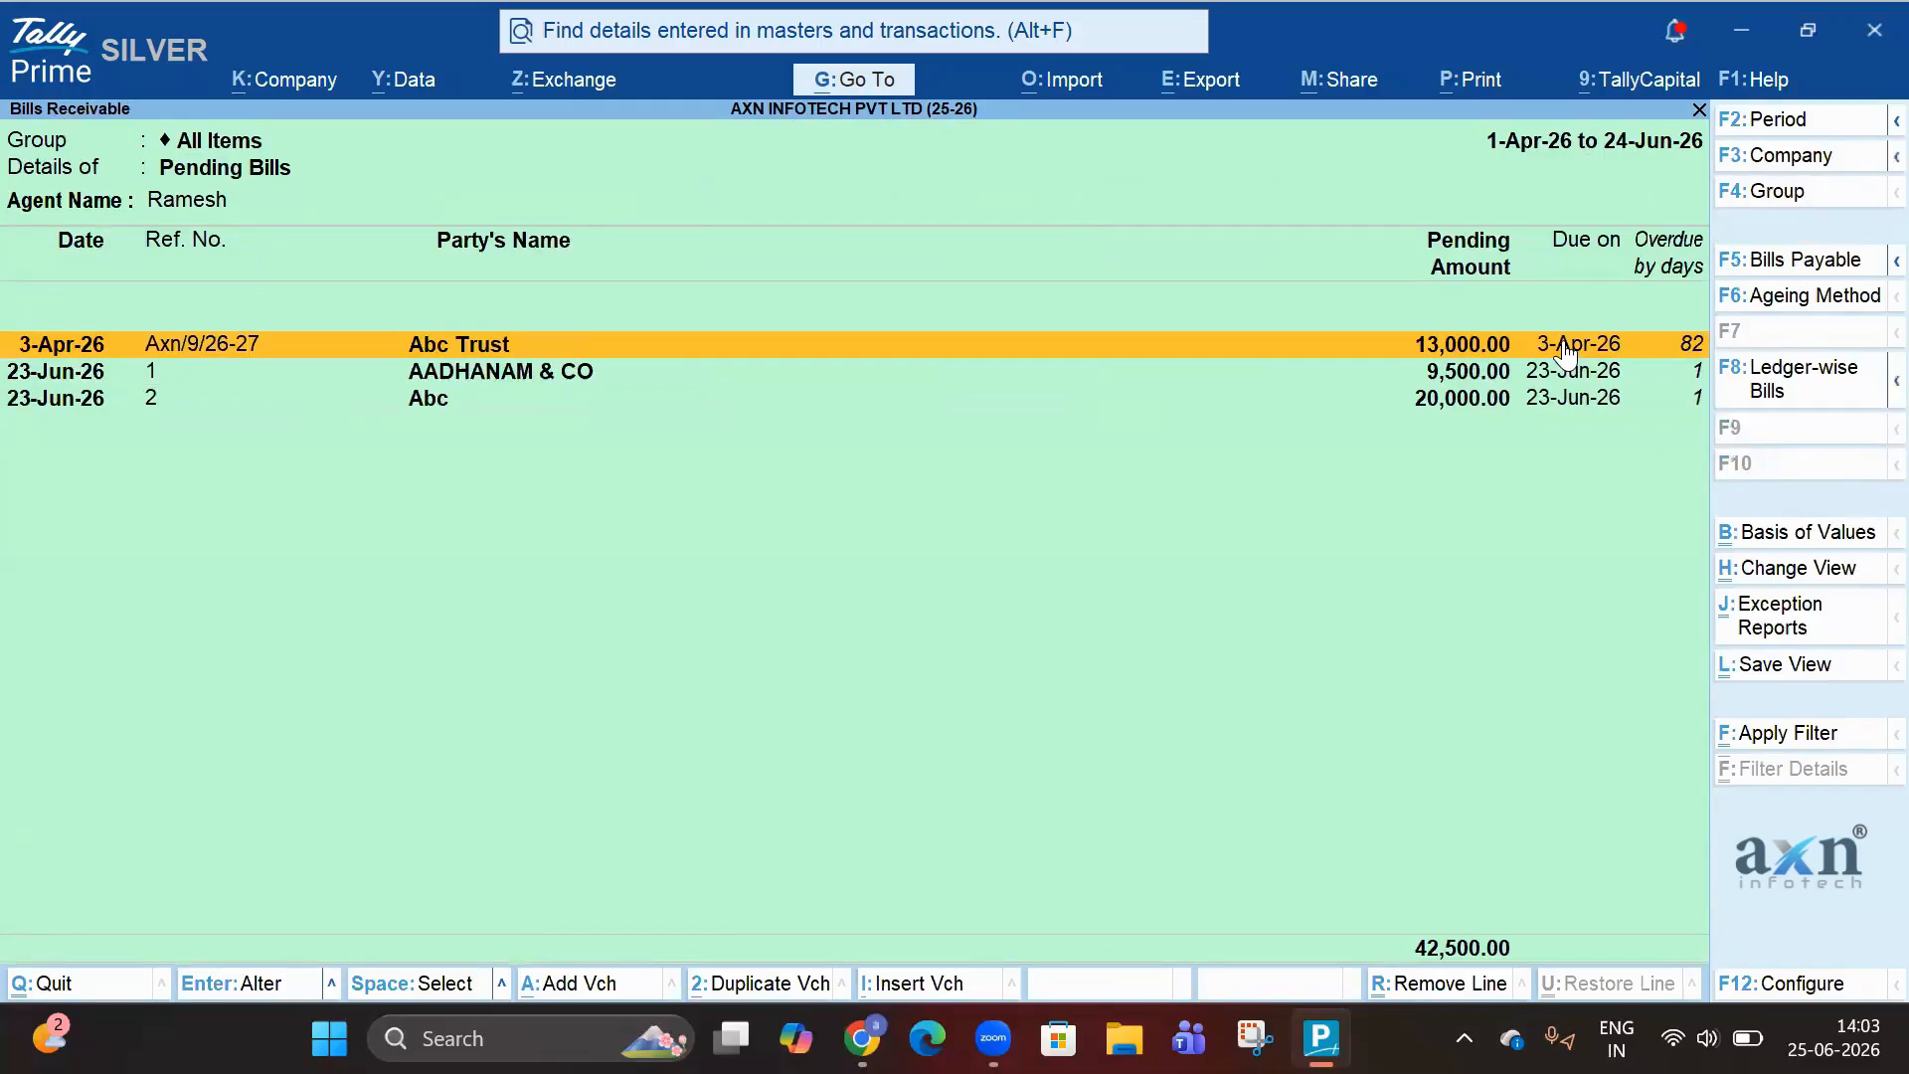
# - Close the outstanding report and view the Agent Wise Consolidated Report
pyautogui.press('Escape')
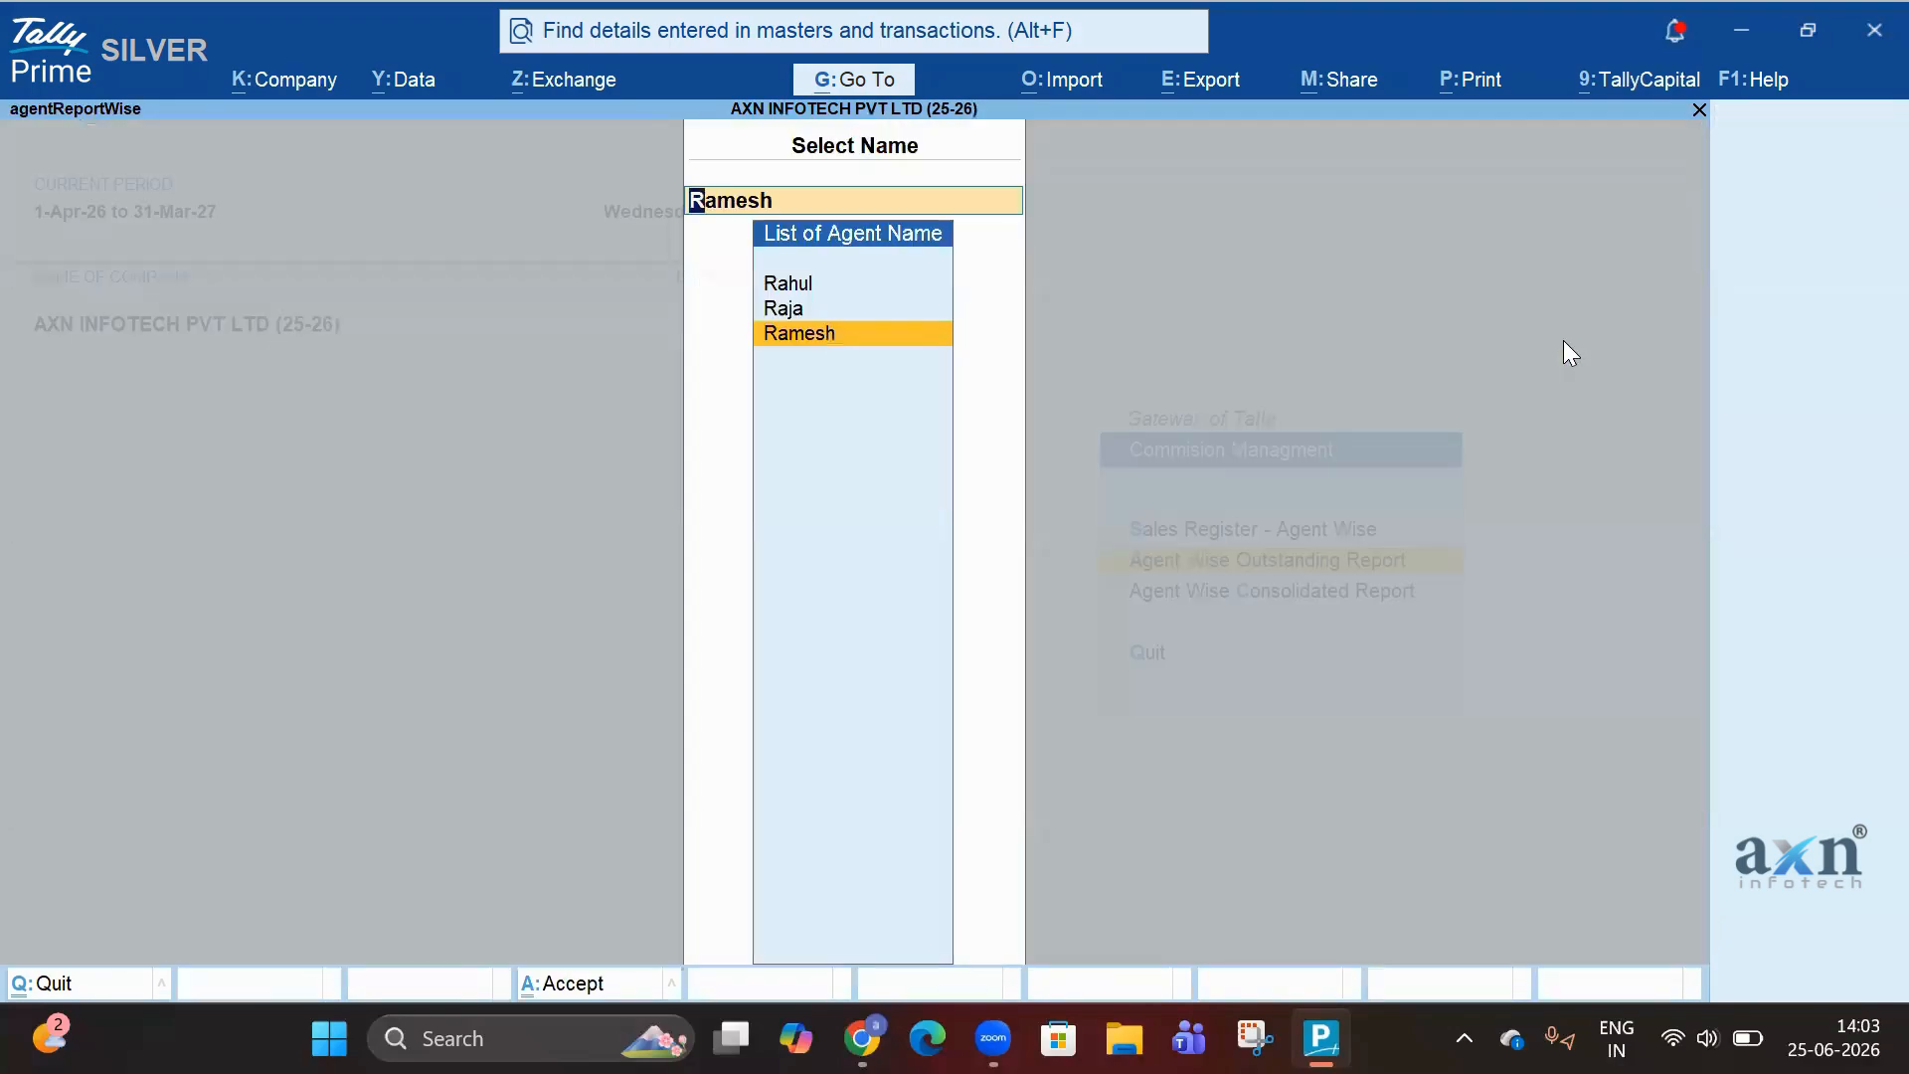
pyautogui.press('Escape')
pyautogui.press('Escape')
pyautogui.press('Down')
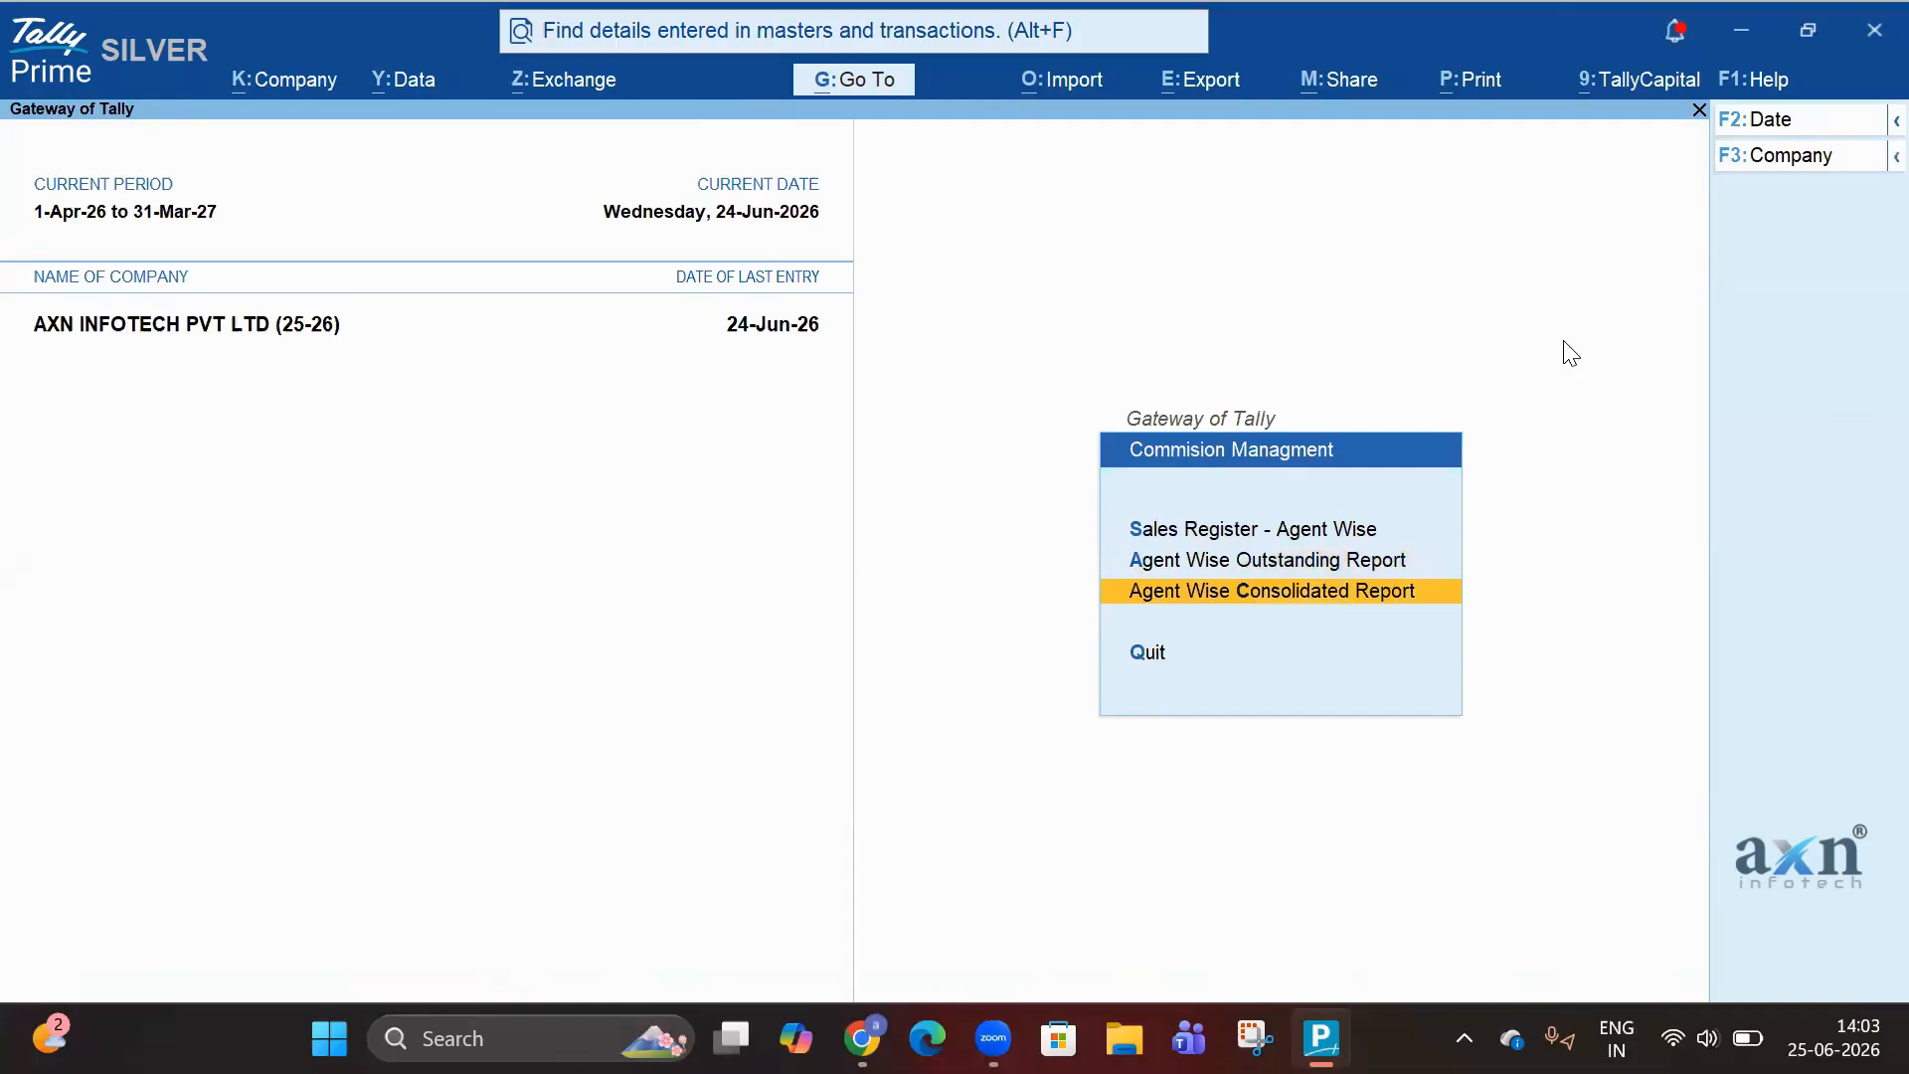
pyautogui.press('Return')
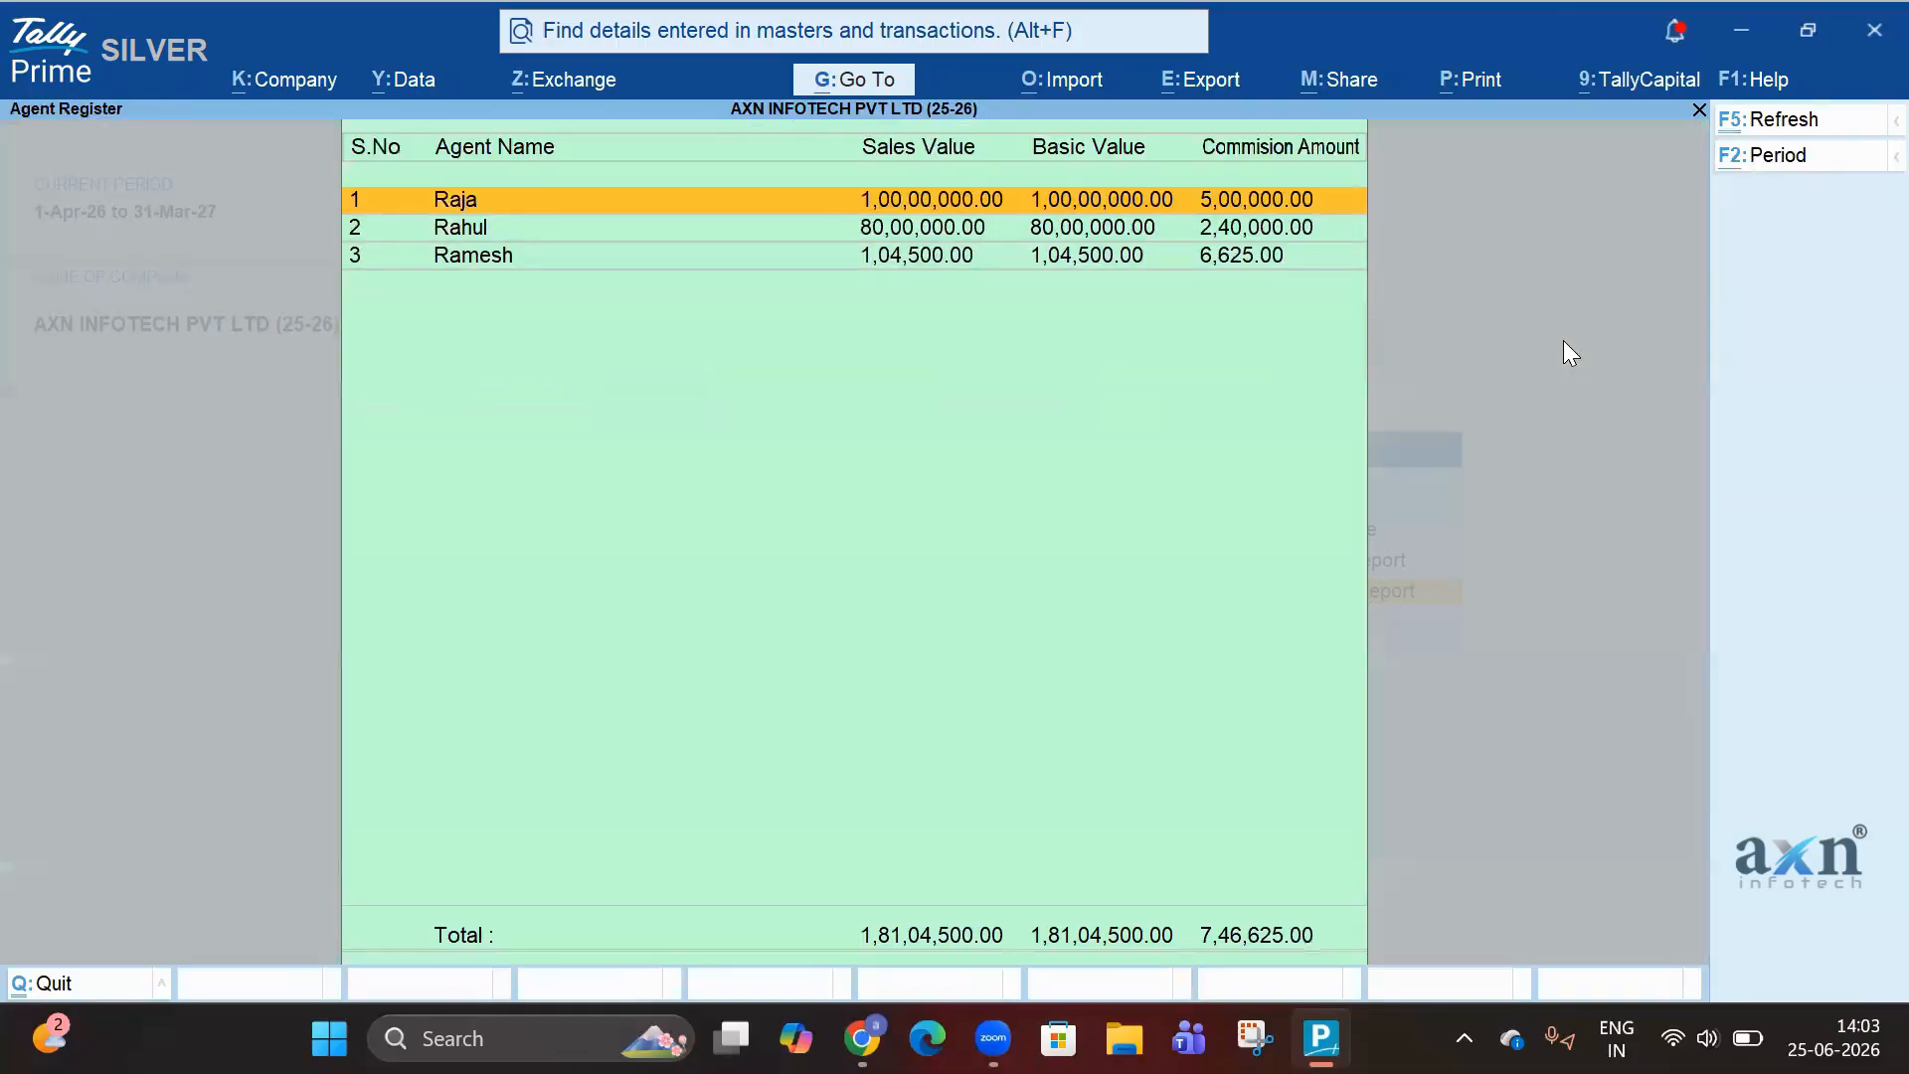